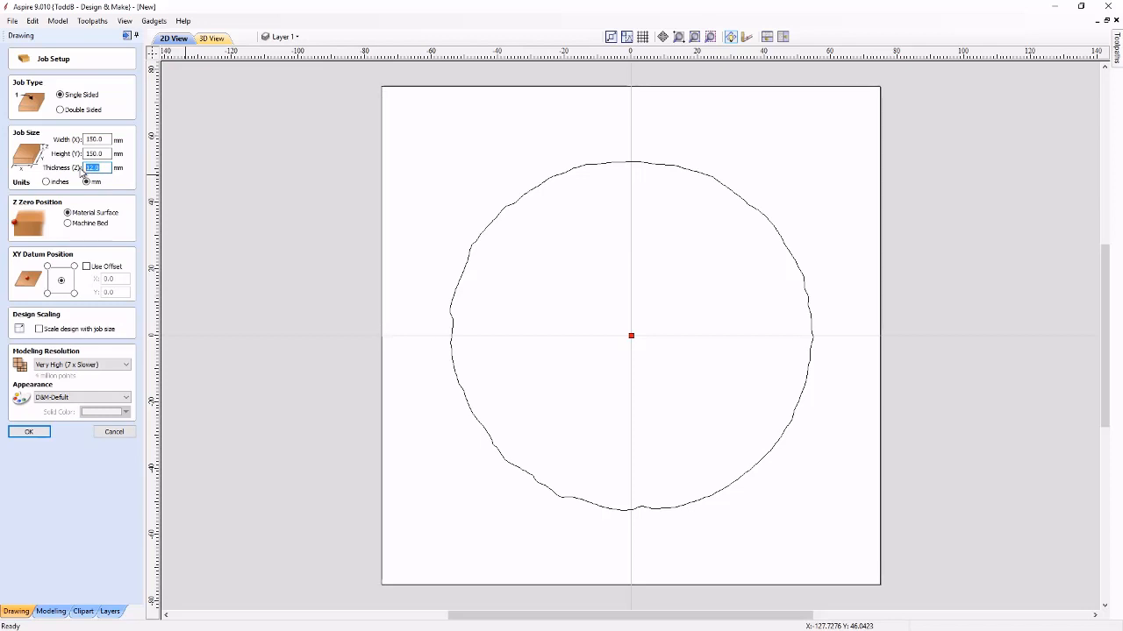
# - Set the job thickness to 19 mm, apply the job setup, and select the irregular circular outline
pyautogui.write('19')
pyautogui.click(38, 435)
pyautogui.click(462, 402)
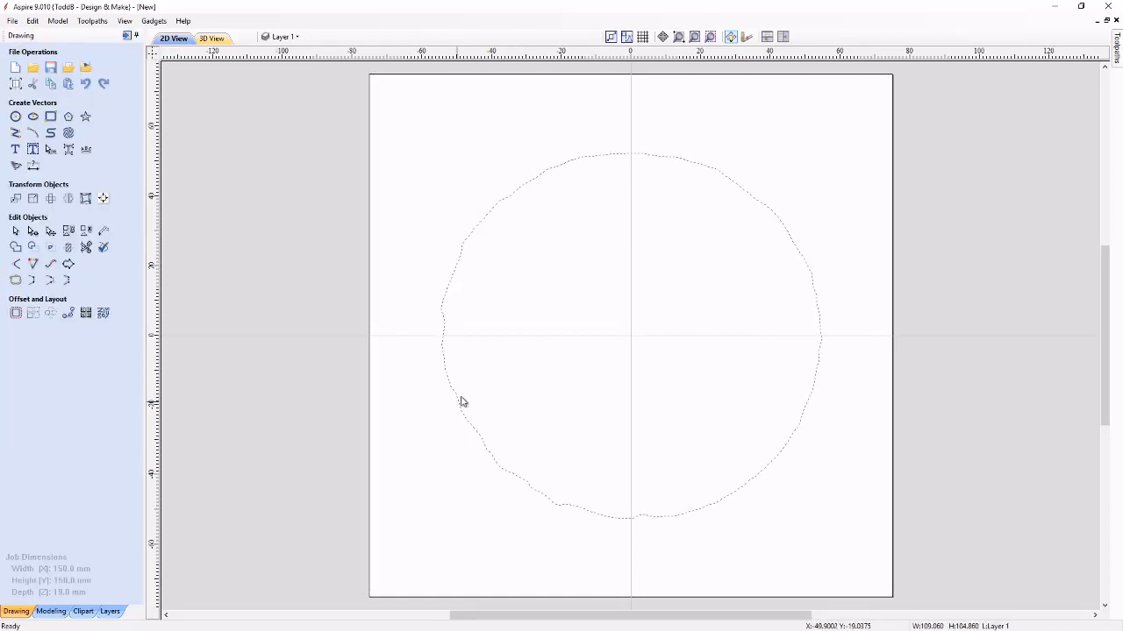
pyautogui.click(1118, 59)
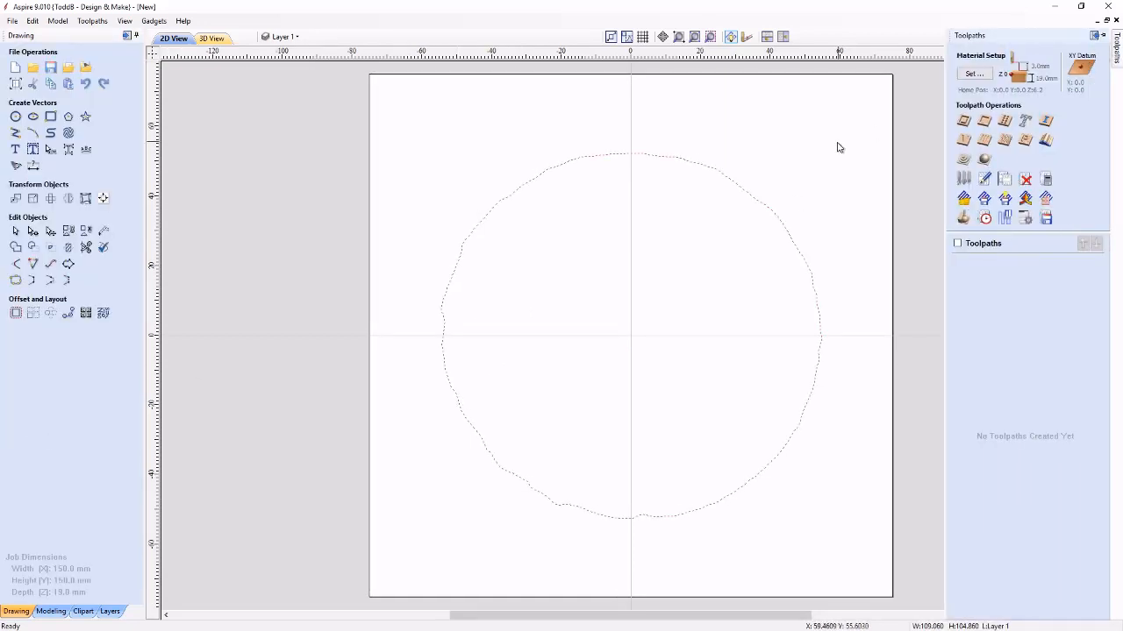
# - Try a 15 mm inward offset of the outline, undo it, and offset the outline inwards by 10 mm instead
pyautogui.click(16, 312)
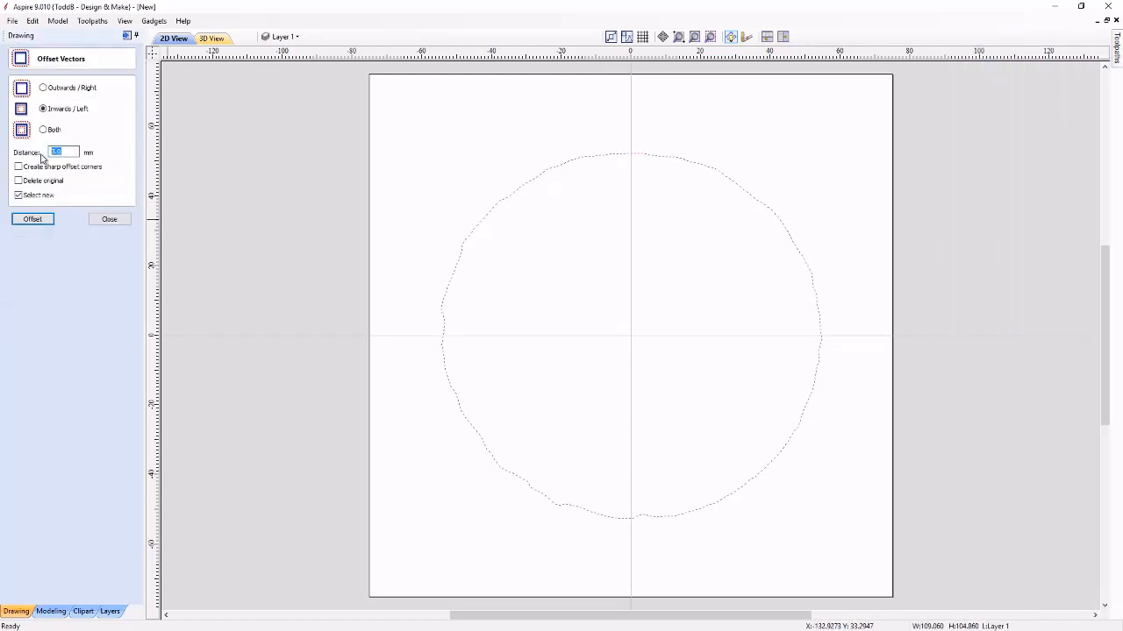
pyautogui.click(31, 220)
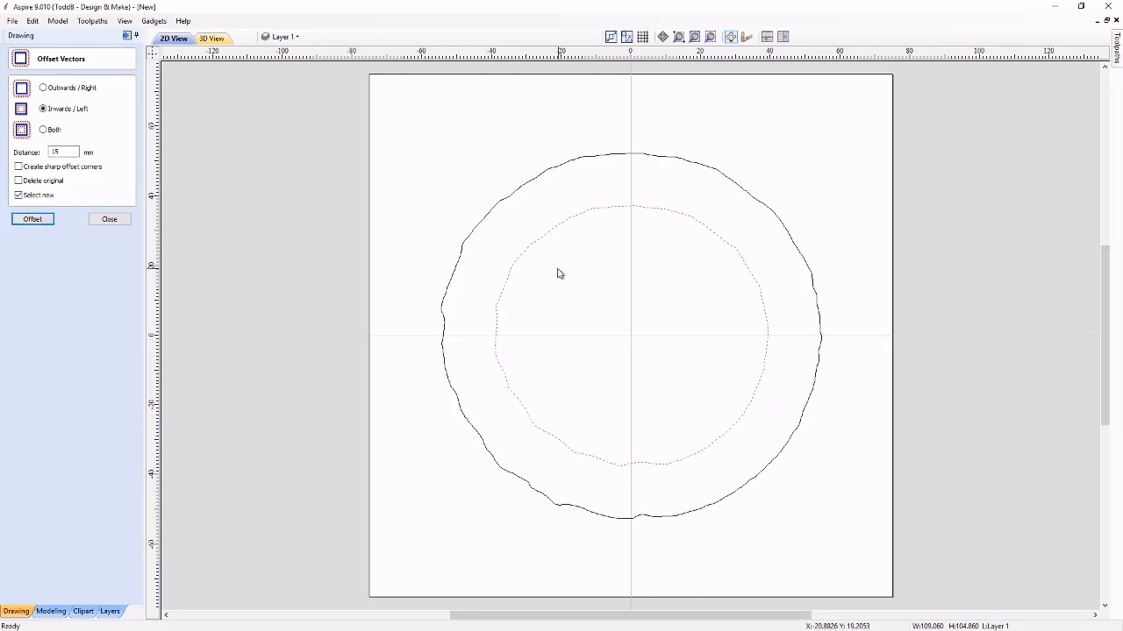
pyautogui.hotkey('ctrl', 'z')
pyautogui.doubleClick(49, 153)
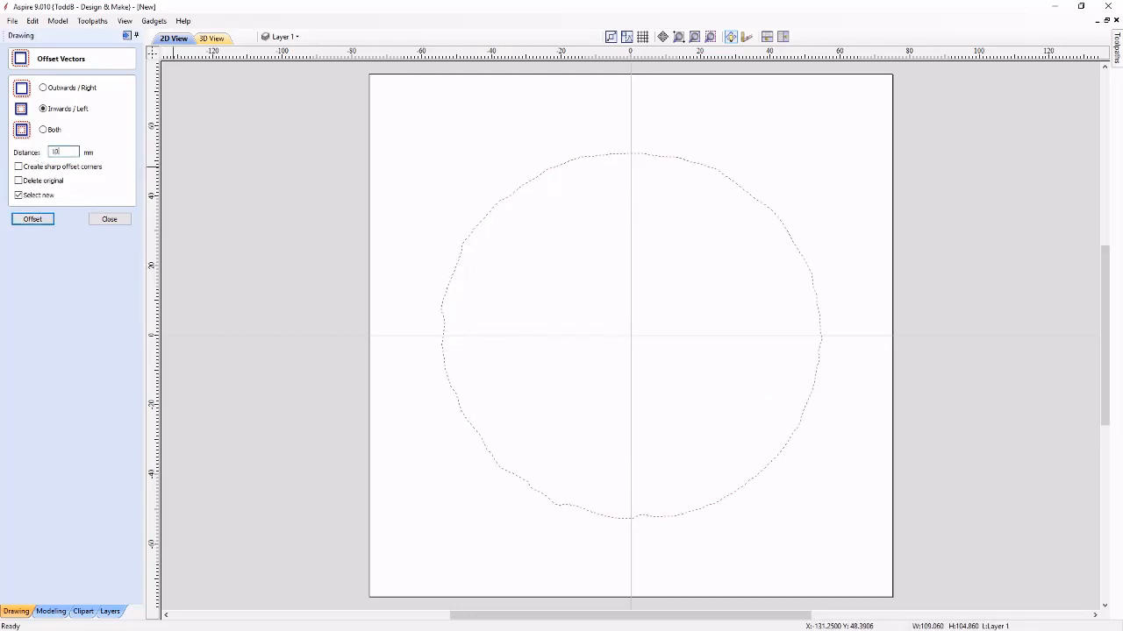
pyautogui.click(46, 222)
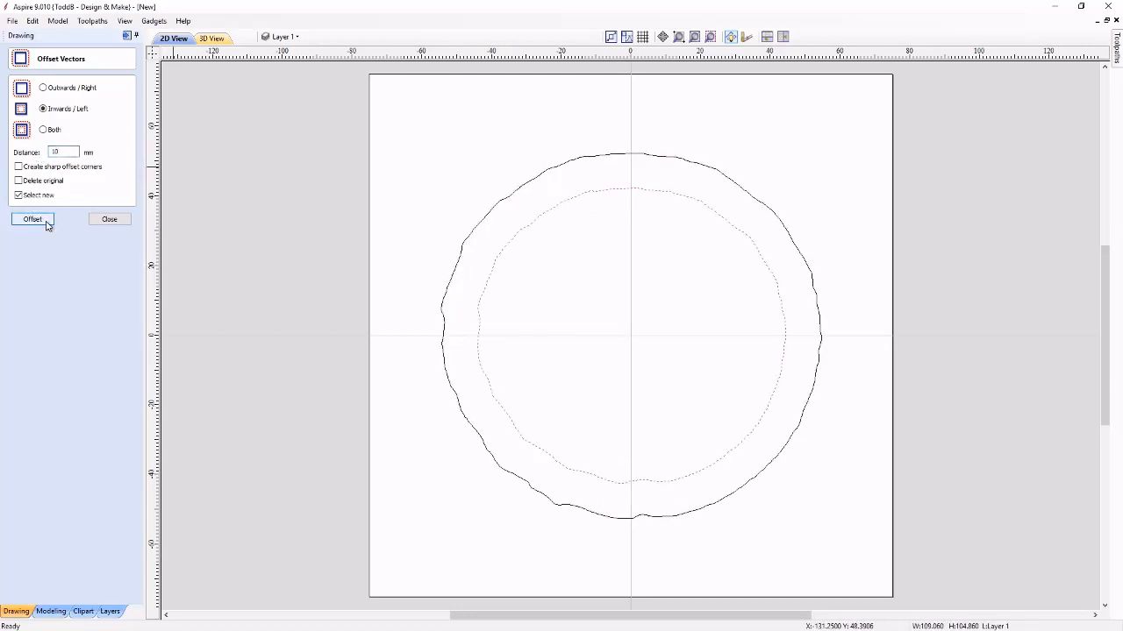
pyautogui.click(507, 318)
pyautogui.click(478, 351)
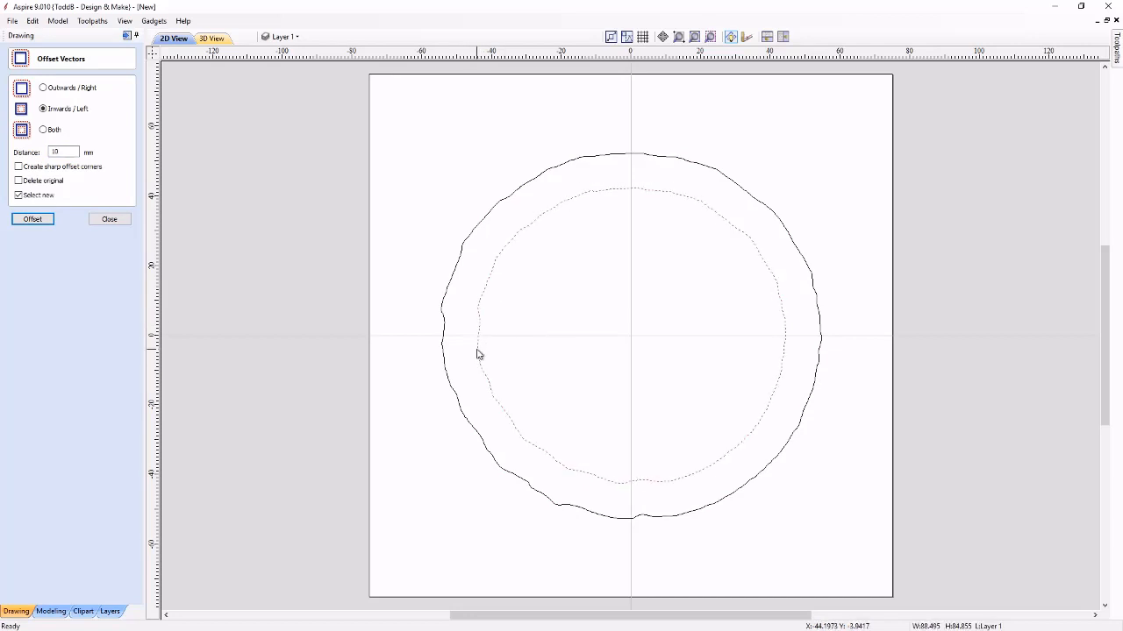
pyautogui.press('Escape')
# - Select both the outer and inner outlines and start a 2D profile toolpath with a 19 mm cut depth
pyautogui.click(447, 301)
pyautogui.keyDown('shift'); pyautogui.click(478, 308); pyautogui.keyUp('shift')
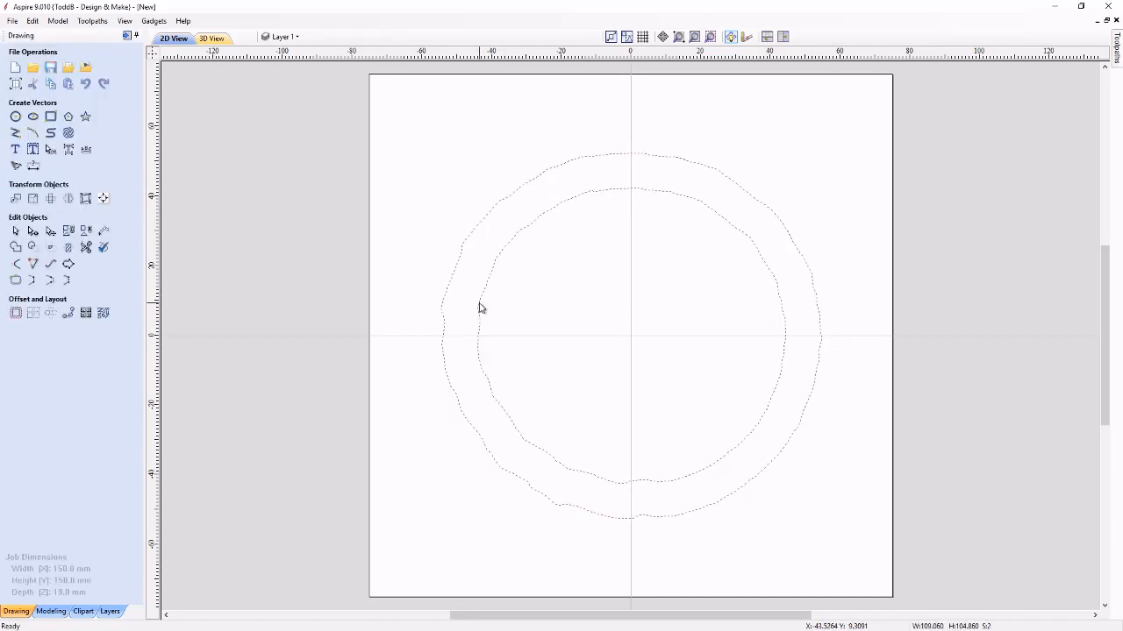
pyautogui.click(1103, 36)
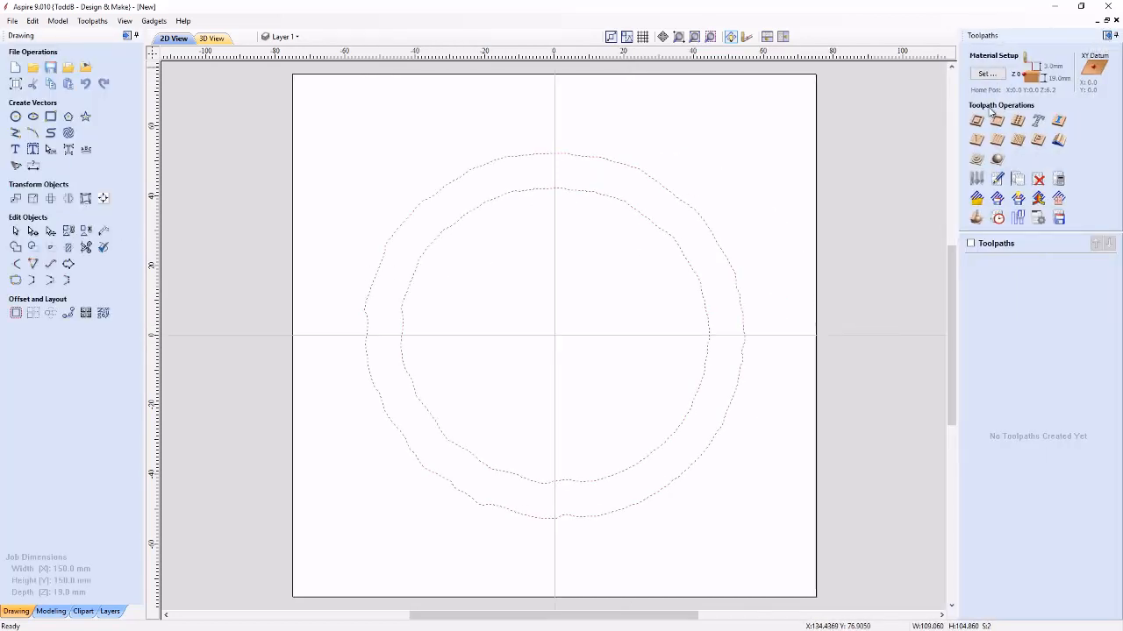
pyautogui.click(977, 120)
pyautogui.press('Tab')
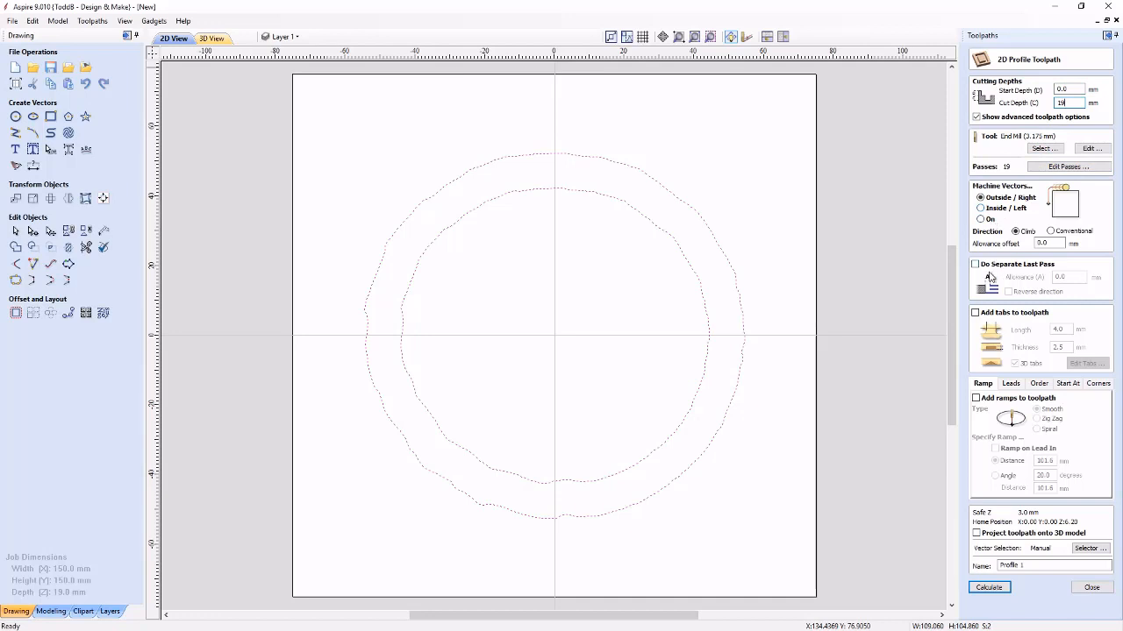
# - Enable tabs on the profile toolpath and add a constant number of 10 tabs to each outline
pyautogui.click(976, 312)
pyautogui.click(1087, 363)
pyautogui.click(1067, 98)
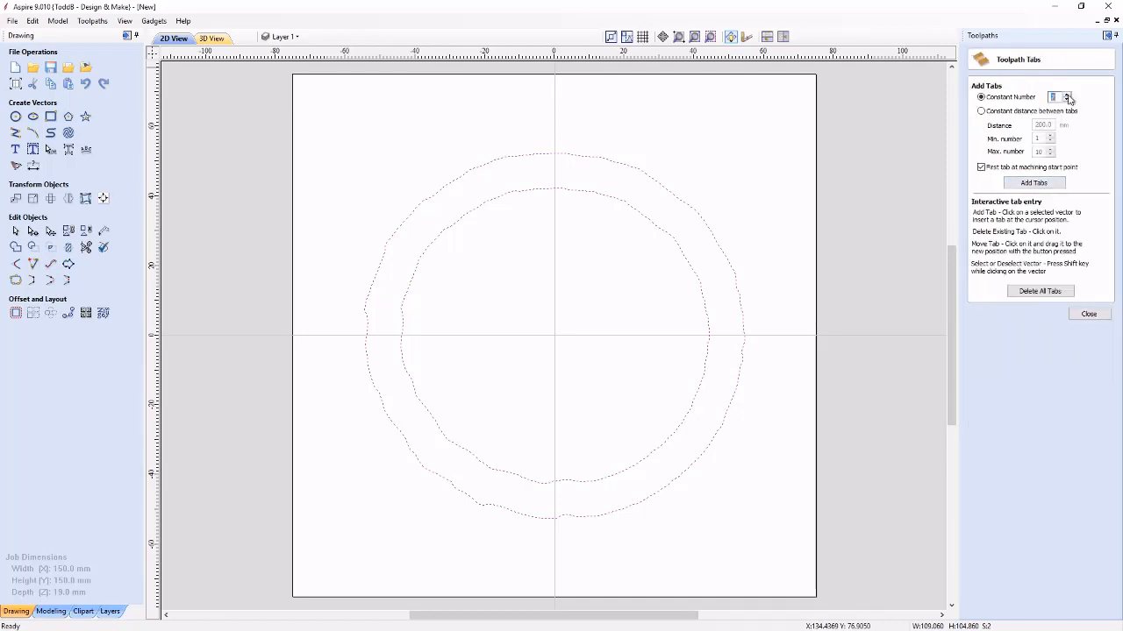
pyautogui.click(1033, 183)
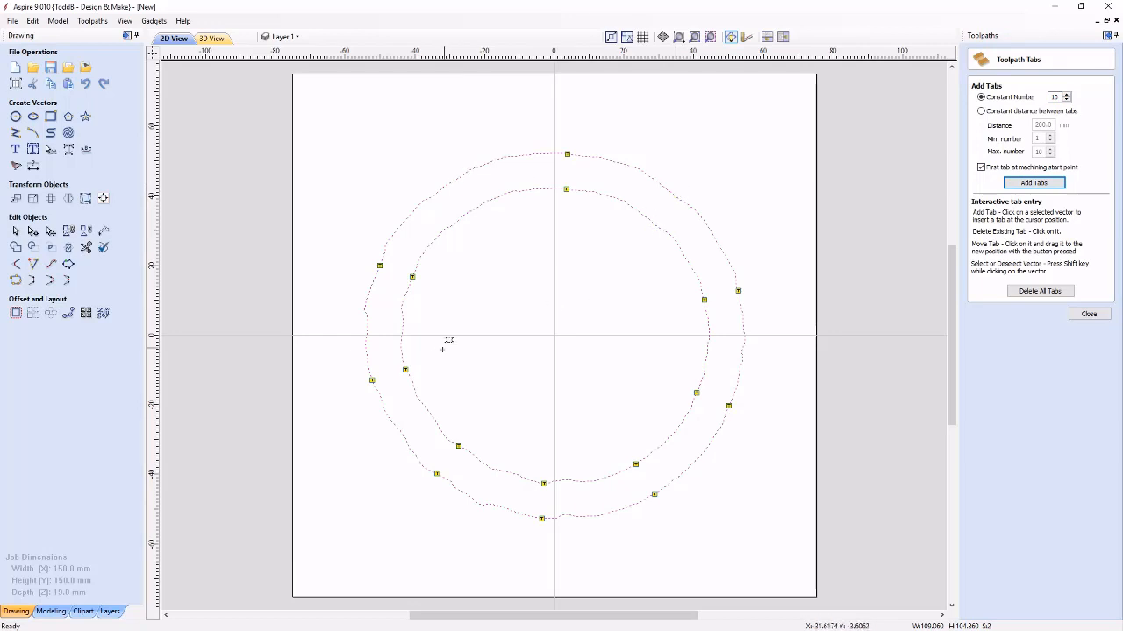
# - Delete every second tab along the outer and inner outlines, leaving five on each, and finish tab editing
pyautogui.click(404, 369)
pyautogui.click(372, 380)
pyautogui.click(544, 483)
pyautogui.click(542, 518)
pyautogui.click(696, 392)
pyautogui.click(728, 405)
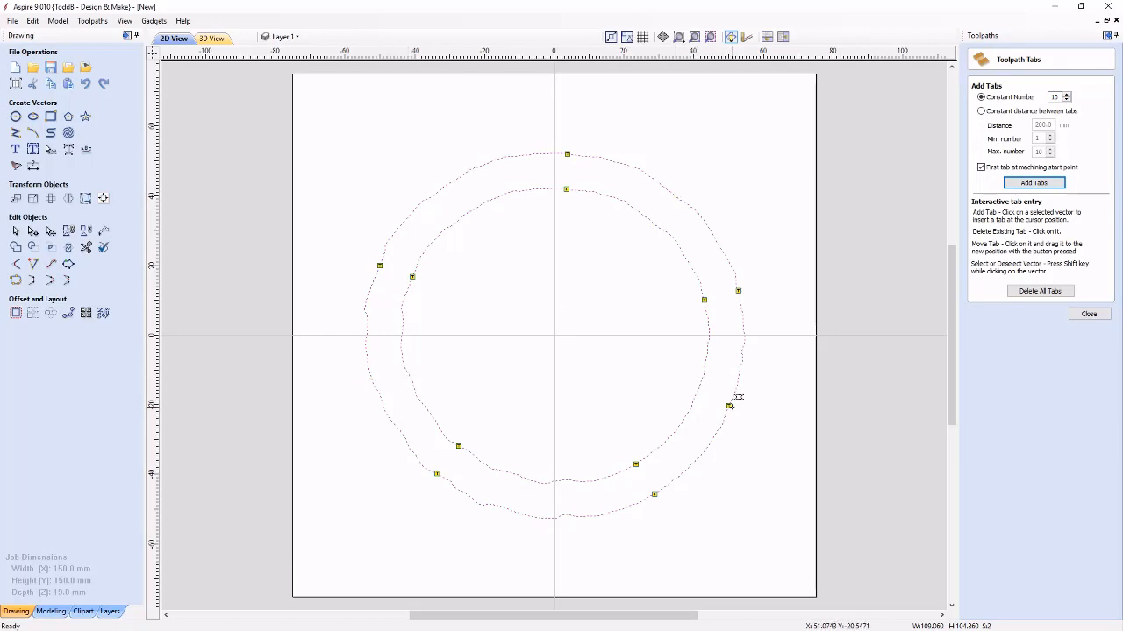
pyautogui.click(1089, 314)
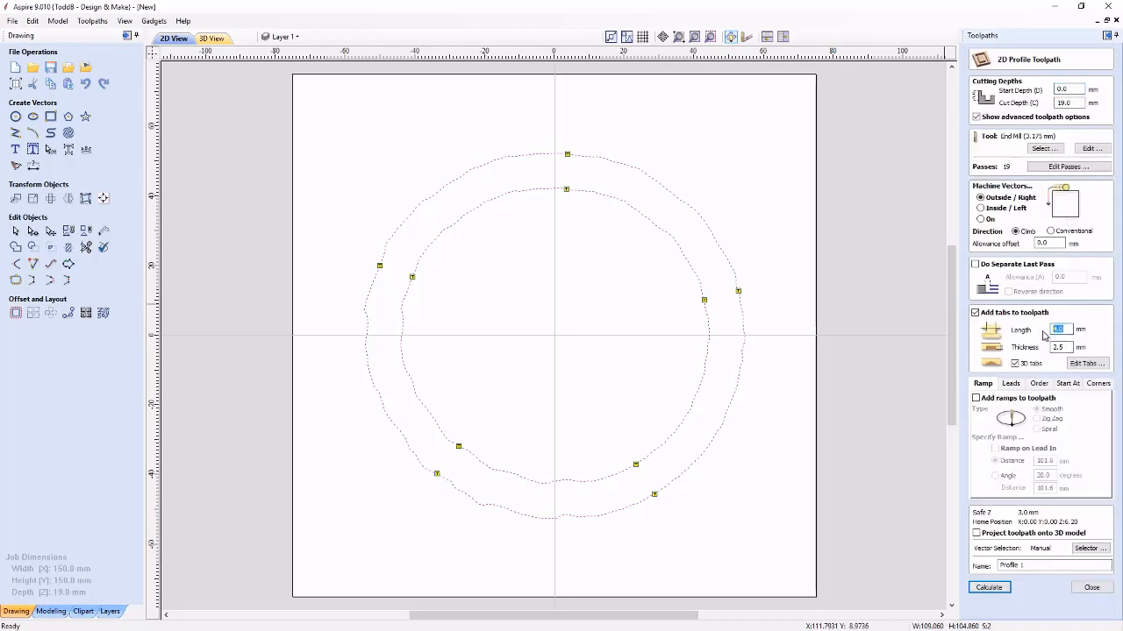
# - Set the tab length to 5 mm and calculate the profile toolpath
pyautogui.write('5')
pyautogui.press('Tab')
pyautogui.click(988, 586)
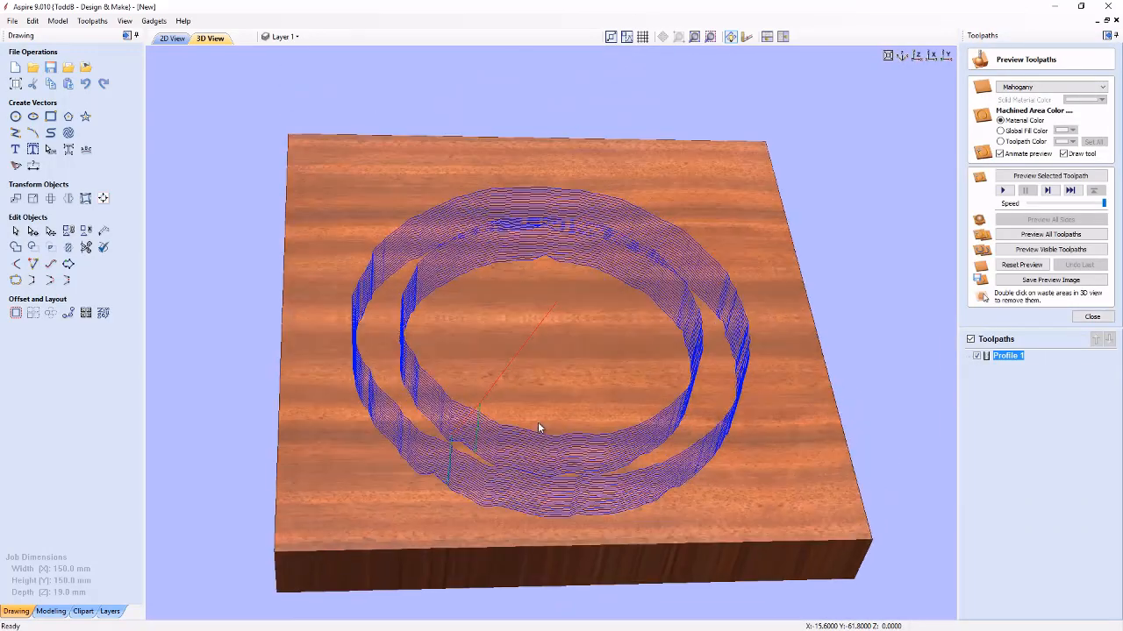
# - Preview all toolpaths on the mahogany block and inspect the cut ring from above
pyautogui.click(1043, 235)
pyautogui.moveTo(561, 289)
pyautogui.mouseDown()
pyautogui.moveTo(564, 463)
pyautogui.moveTo(611, 421)
pyautogui.moveTo(433, 333)
pyautogui.moveTo(568, 252)
pyautogui.moveTo(533, 411)
pyautogui.moveTo(547, 295)
pyautogui.mouseUp()
pyautogui.click(1092, 319)
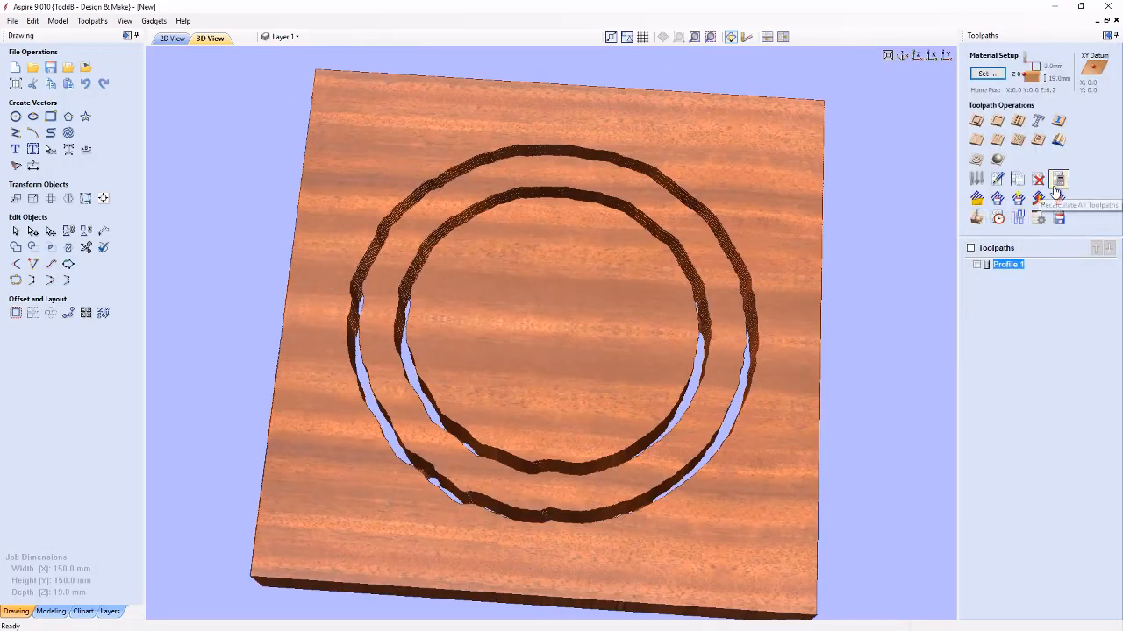
# - Make the Profile 1 toolpath visible and save it as Layer 1 and 2.gcode with the Grbl (mm) post-processor
pyautogui.click(1059, 217)
pyautogui.moveTo(584, 358); pyautogui.dragTo(596, 412)
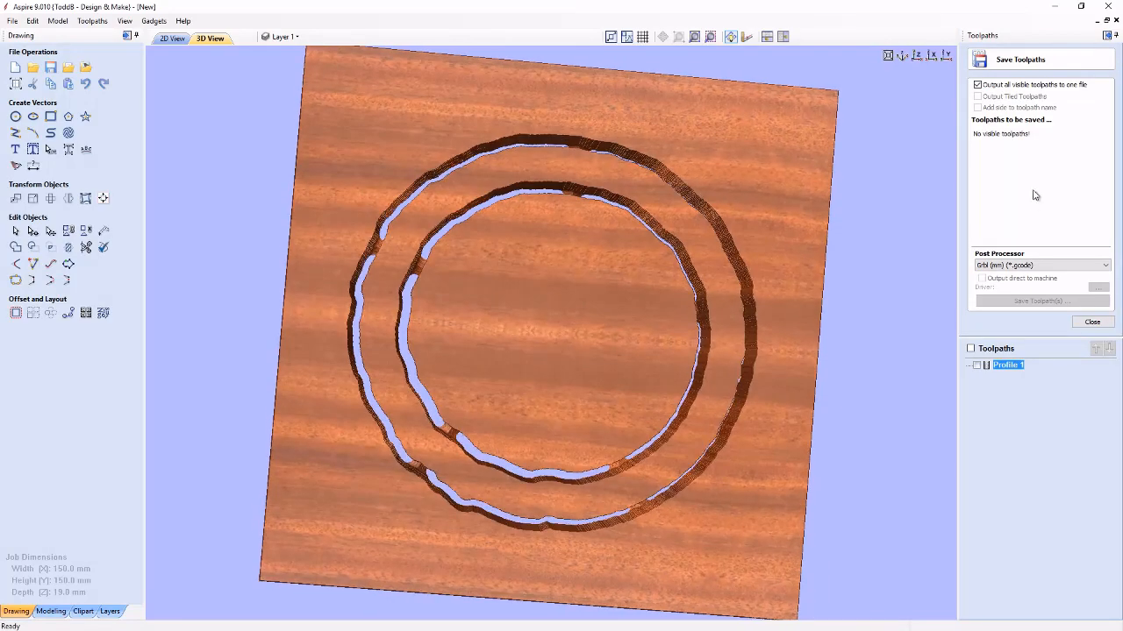
pyautogui.click(977, 365)
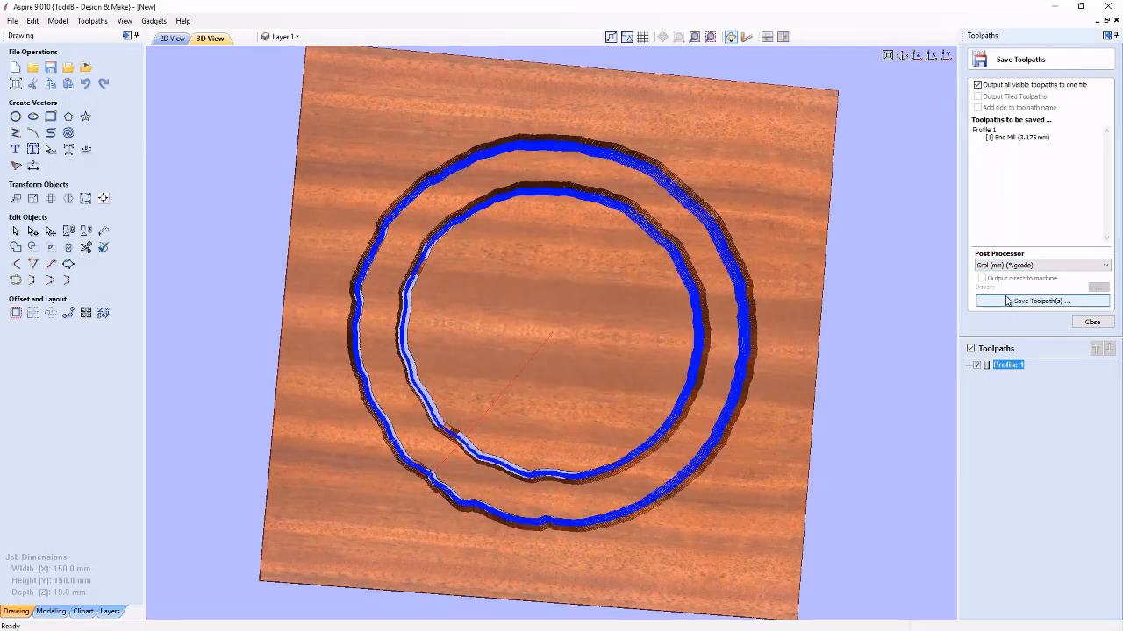
pyautogui.click(1040, 301)
pyautogui.click(583, 194)
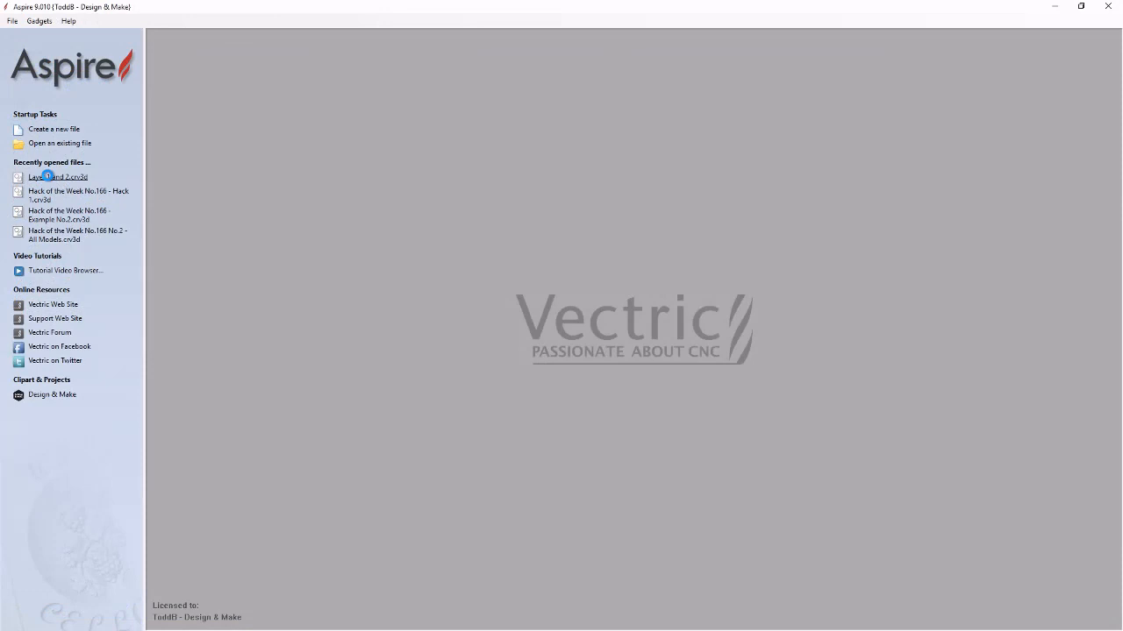
# - Copy the outer outline from Layer 1 and 2.crv3d into a new single-sided 150 × 150 × 12 mm job
pyautogui.click(48, 176)
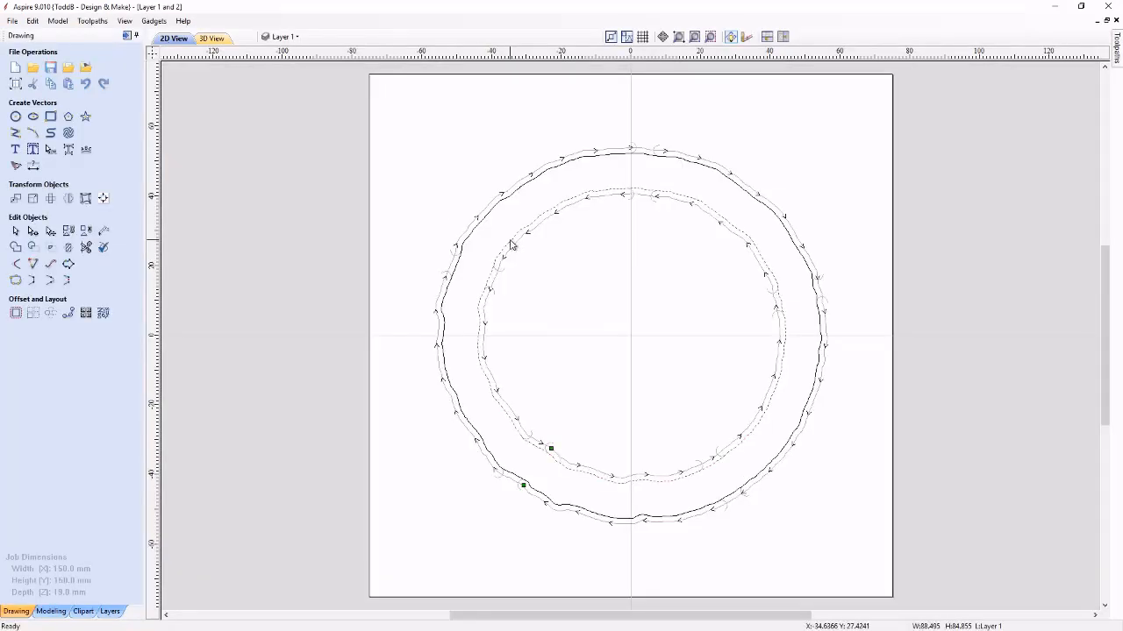
pyautogui.click(467, 248)
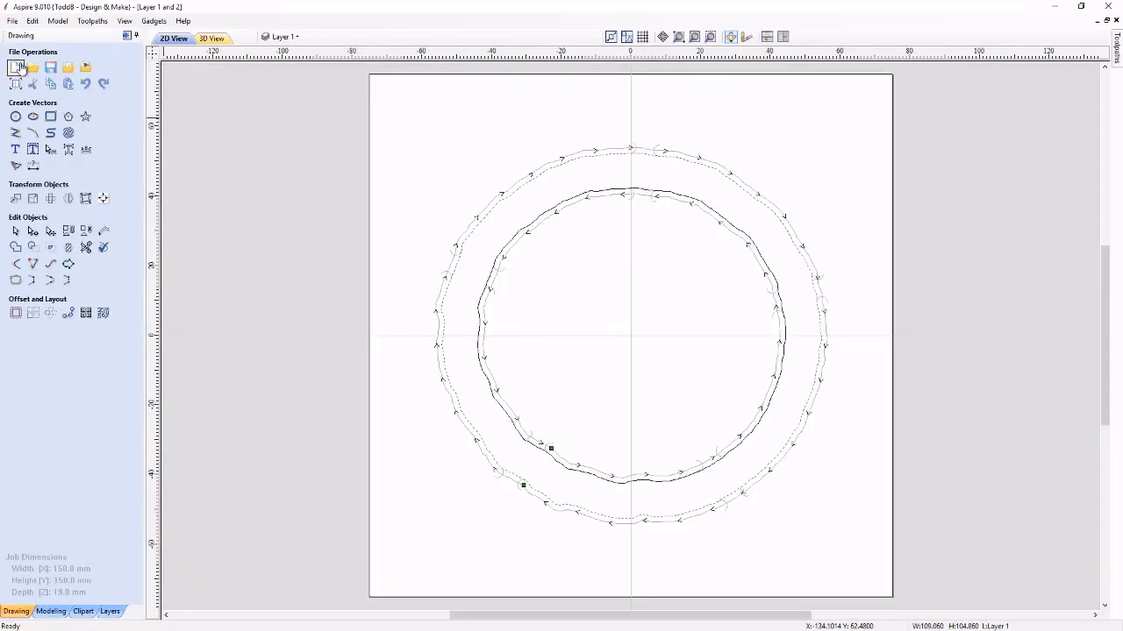
pyautogui.click(12, 20)
pyautogui.click(19, 31)
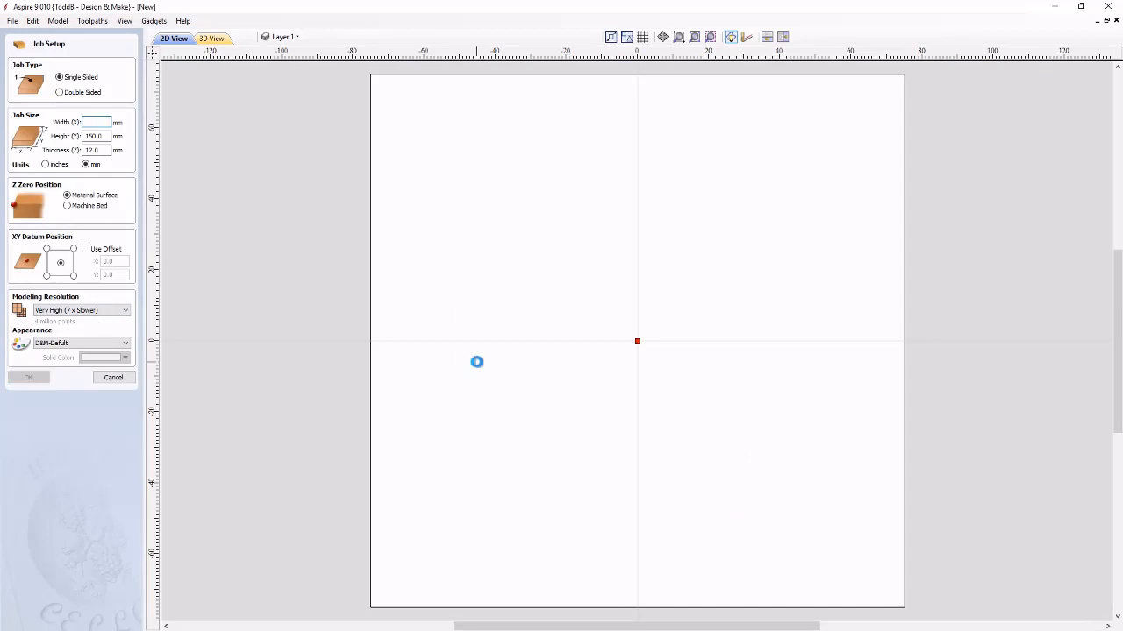
pyautogui.click(27, 377)
pyautogui.hotkey('ctrl', 'v')
# - Select the pasted outline and start a 2D profile toolpath with a 7 mm cut depth
pyautogui.click(456, 373)
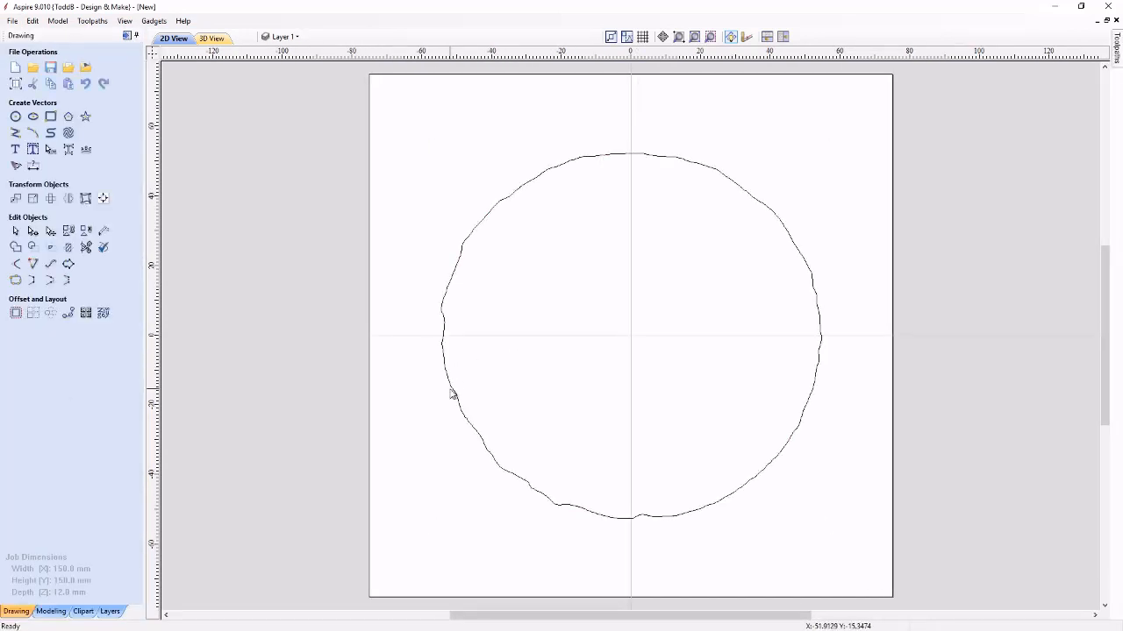
pyautogui.click(1116, 48)
pyautogui.click(1107, 35)
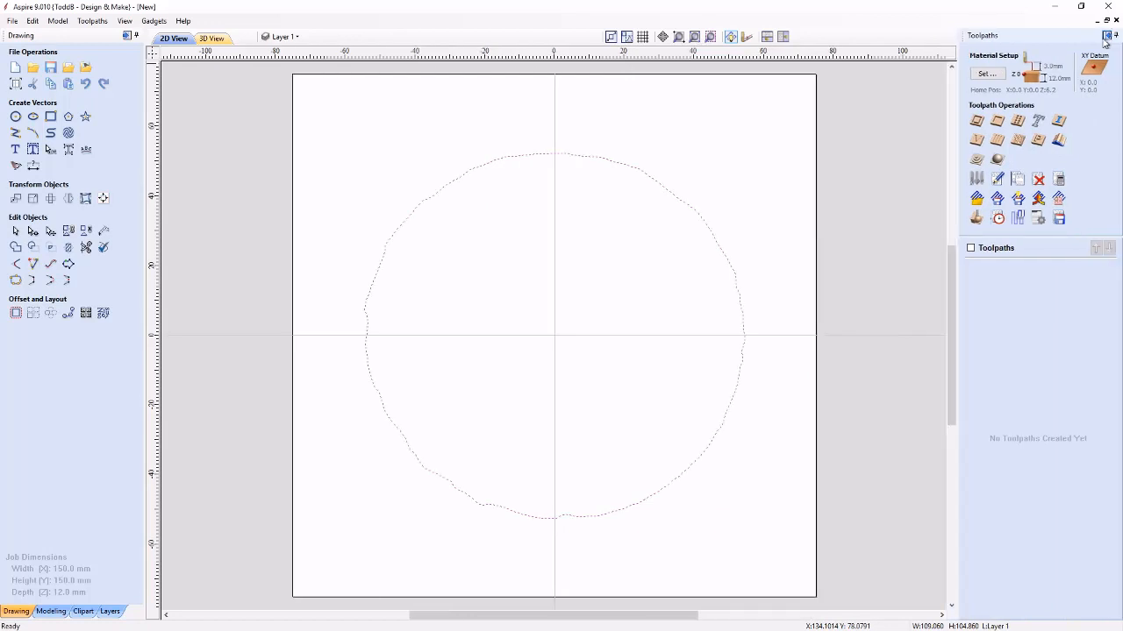
pyautogui.click(981, 128)
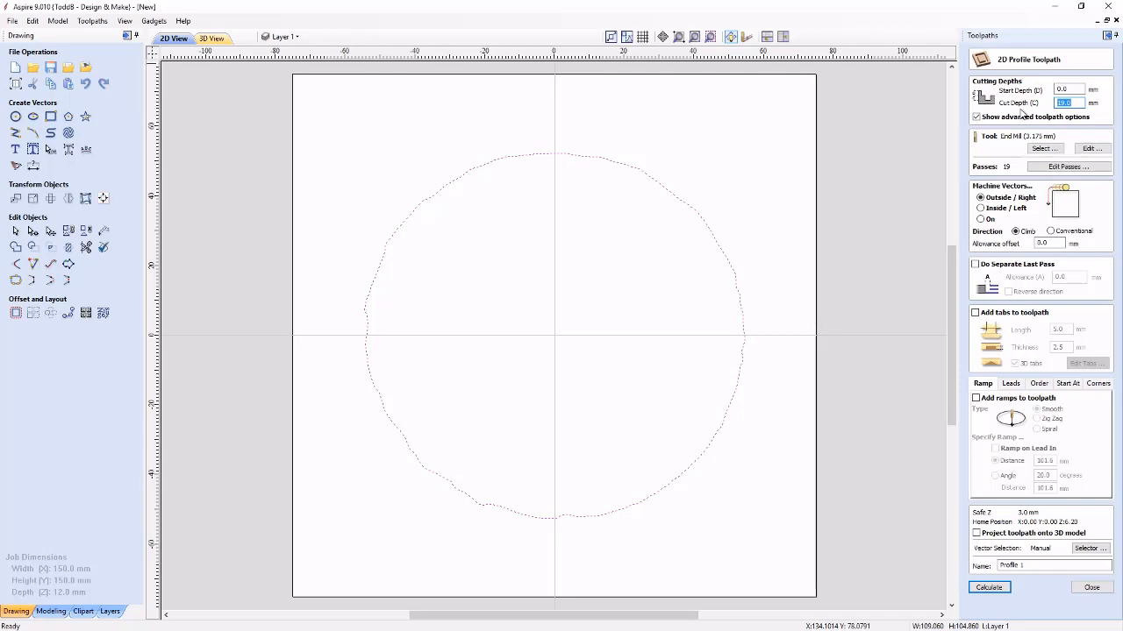
pyautogui.write('7')
# - Enable tabs on the profile toolpath and add five evenly spaced tabs around the outline
pyautogui.click(975, 313)
pyautogui.click(1082, 363)
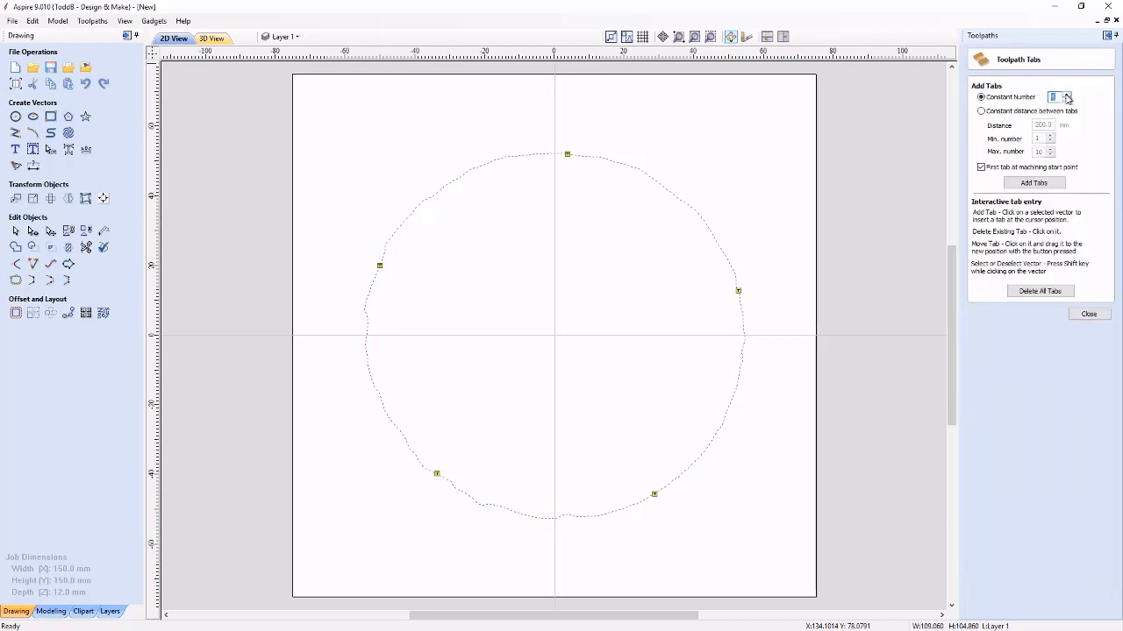
pyautogui.click(1034, 182)
pyautogui.click(1089, 314)
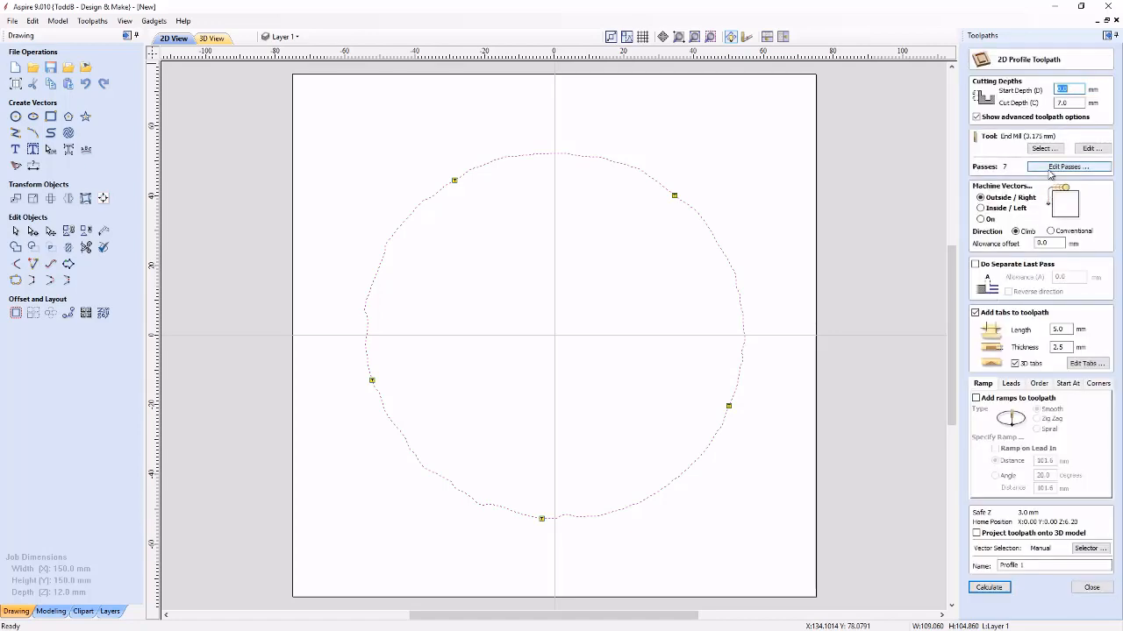
# - Calculate the outline's profile toolpath, check it in an isometric view, and leave the preview
pyautogui.click(990, 588)
pyautogui.moveTo(614, 395); pyautogui.dragTo(804, 146)
pyautogui.click(901, 56)
pyautogui.click(1092, 317)
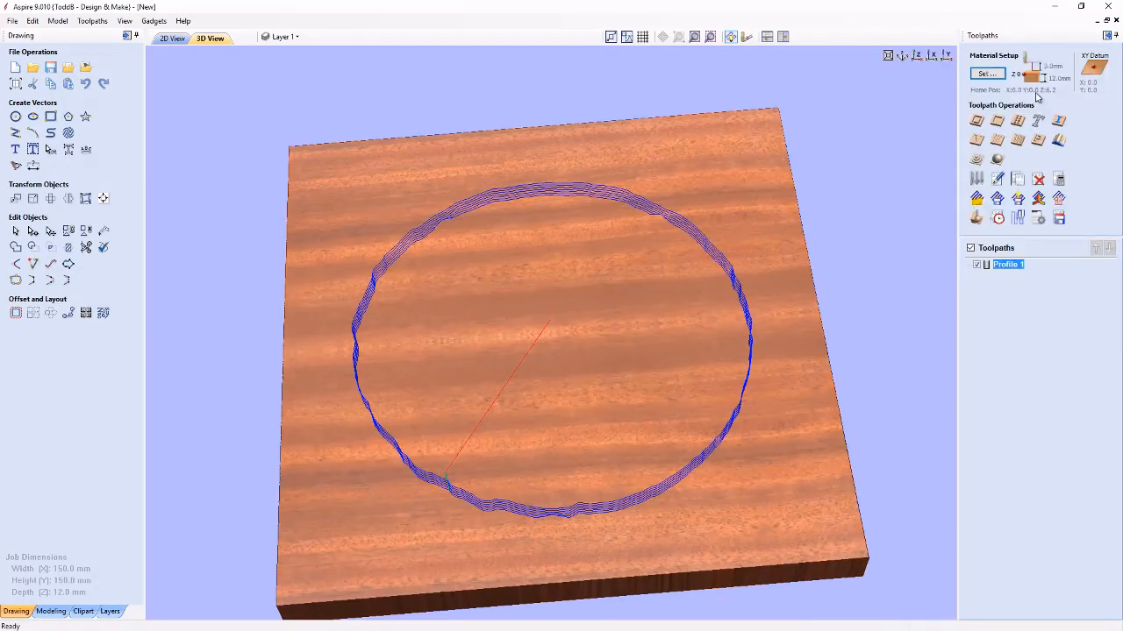
# - Set the material thickness to 7 mm in the material setup
pyautogui.click(1001, 77)
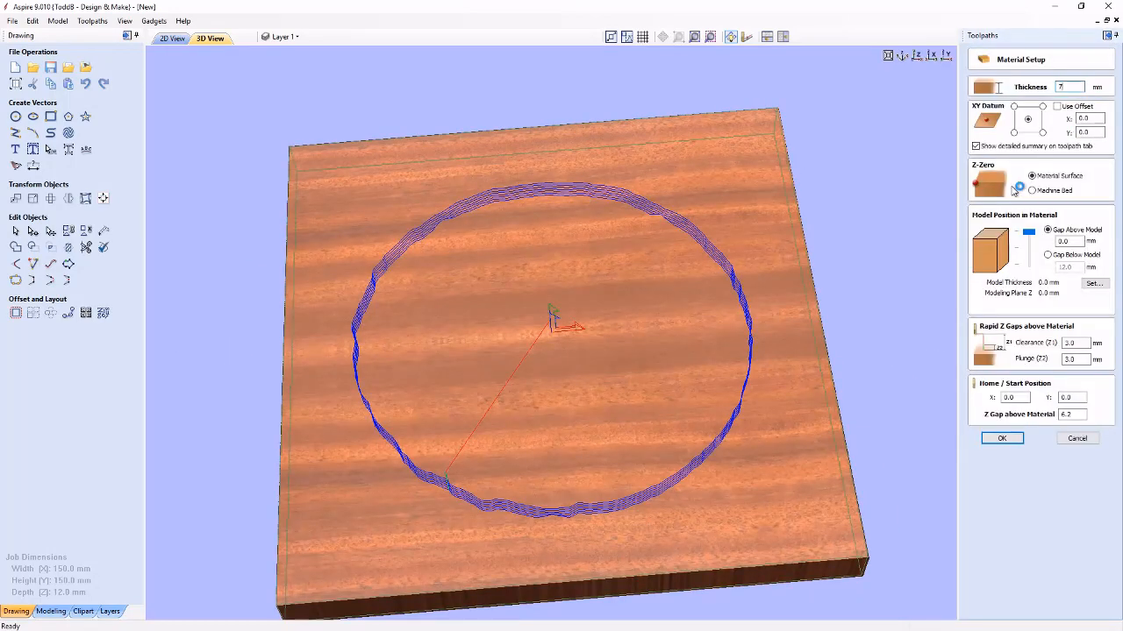
pyautogui.click(1002, 439)
pyautogui.click(533, 358)
pyautogui.click(561, 329)
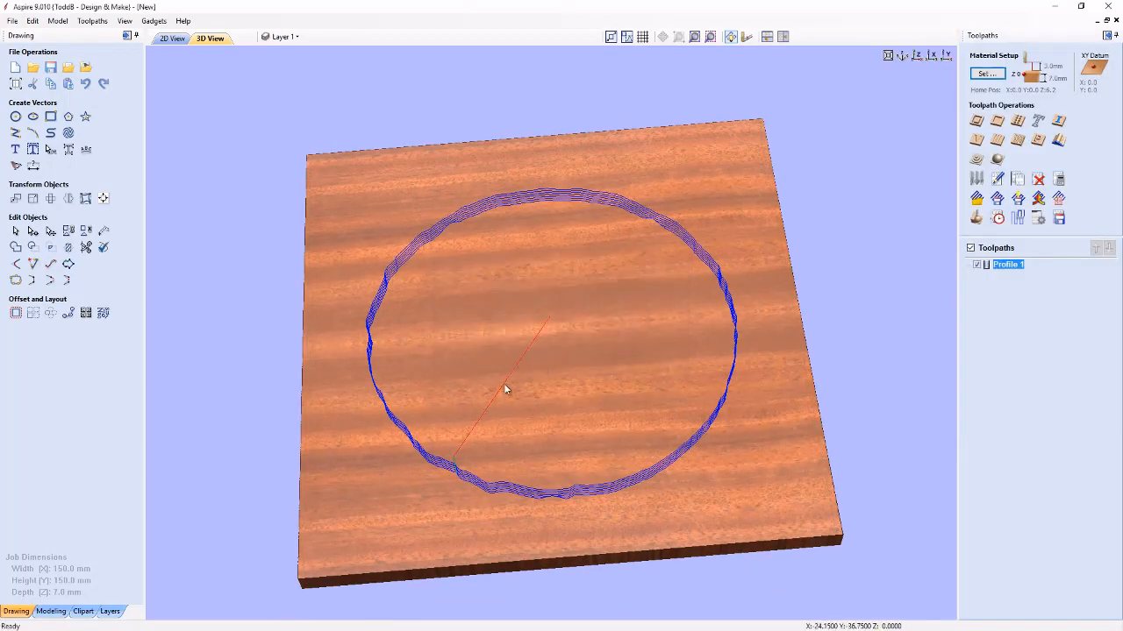
# - Preview the visible toolpath on the thinner block and inspect the cut and its tabs from above
pyautogui.moveTo(506, 389); pyautogui.dragTo(653, 360)
pyautogui.click(978, 217)
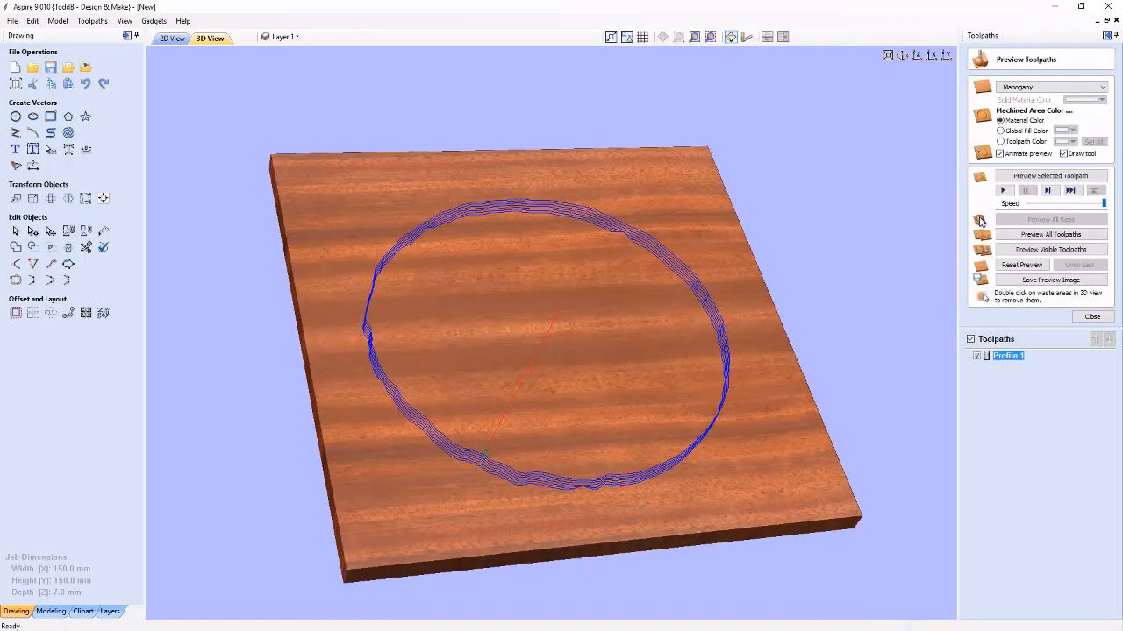
pyautogui.click(1053, 250)
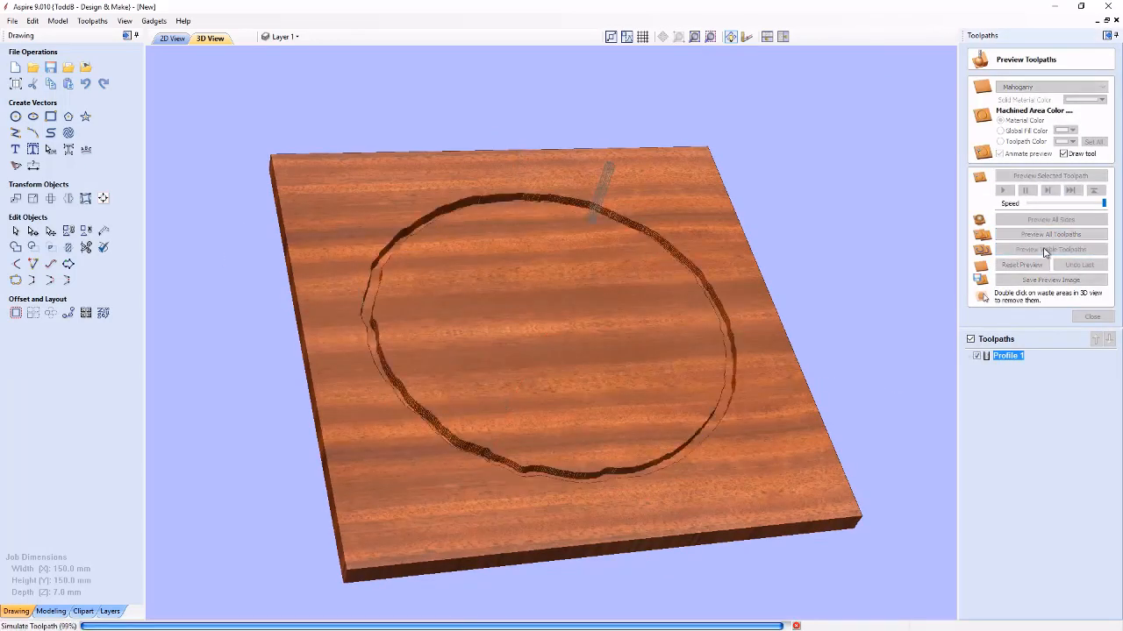
pyautogui.moveTo(491, 403); pyautogui.dragTo(549, 373)
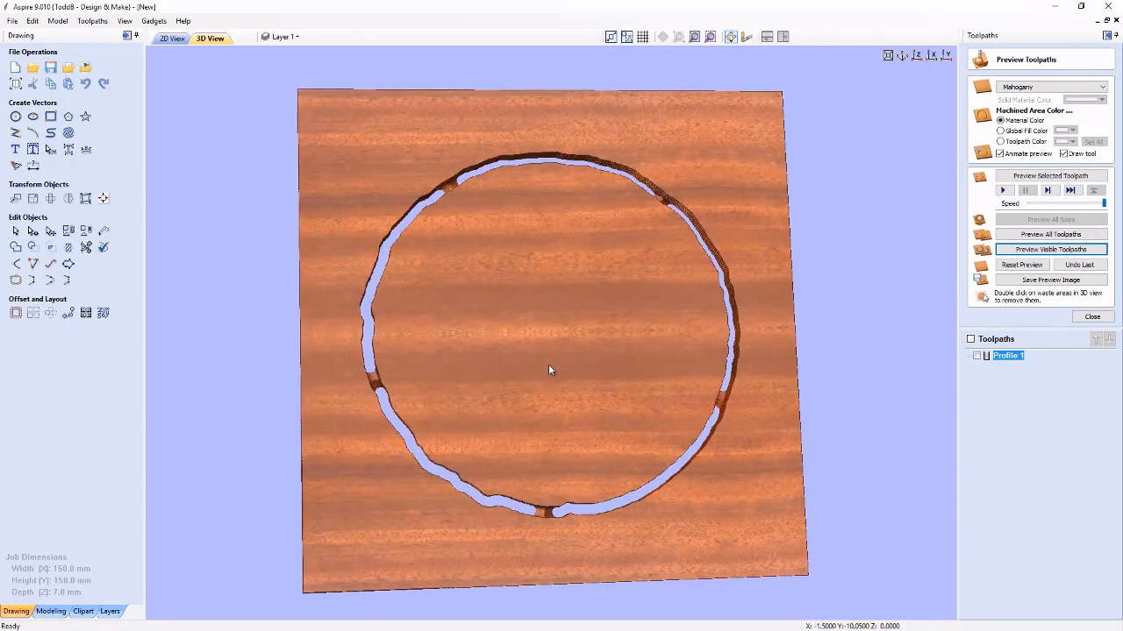
pyautogui.click(1087, 318)
# - Save the profile toolpath with the Grbl (mm) post processor as a G-code file named Bottom in the Pet Urn folder
pyautogui.click(1039, 194)
pyautogui.click(986, 365)
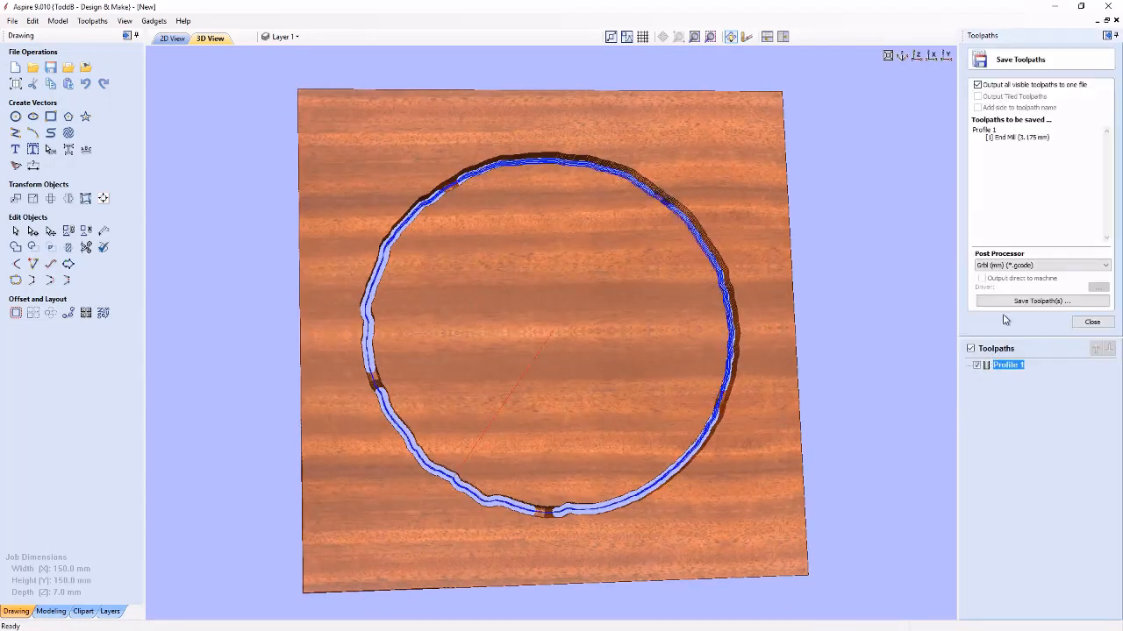
pyautogui.click(1018, 300)
pyautogui.click(516, 248)
pyautogui.click(467, 422)
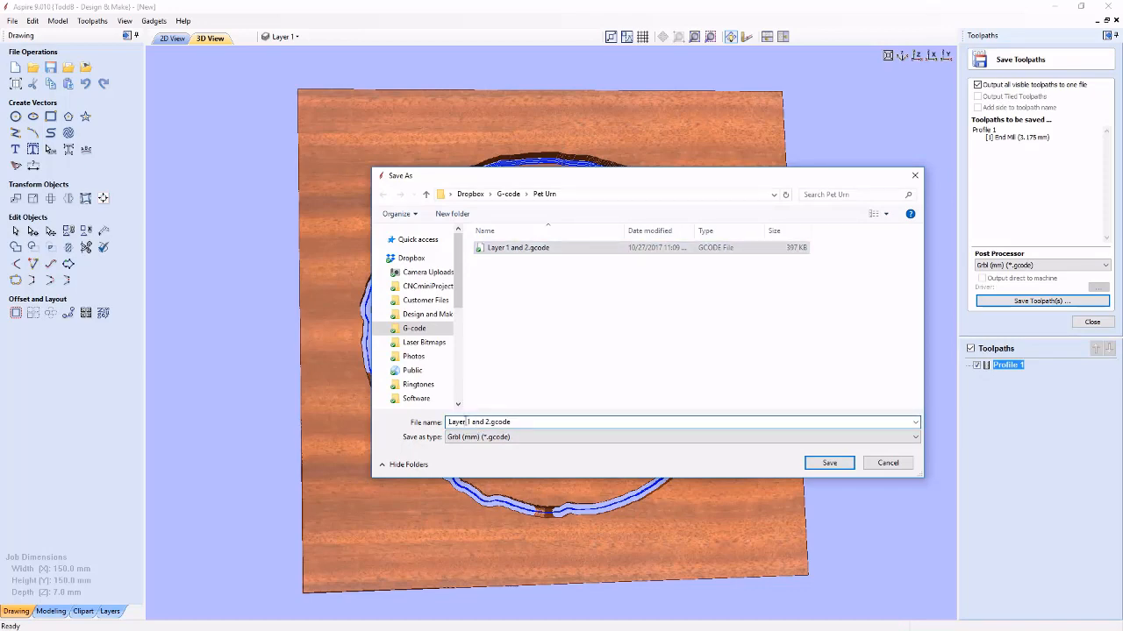
pyautogui.write('Bo')
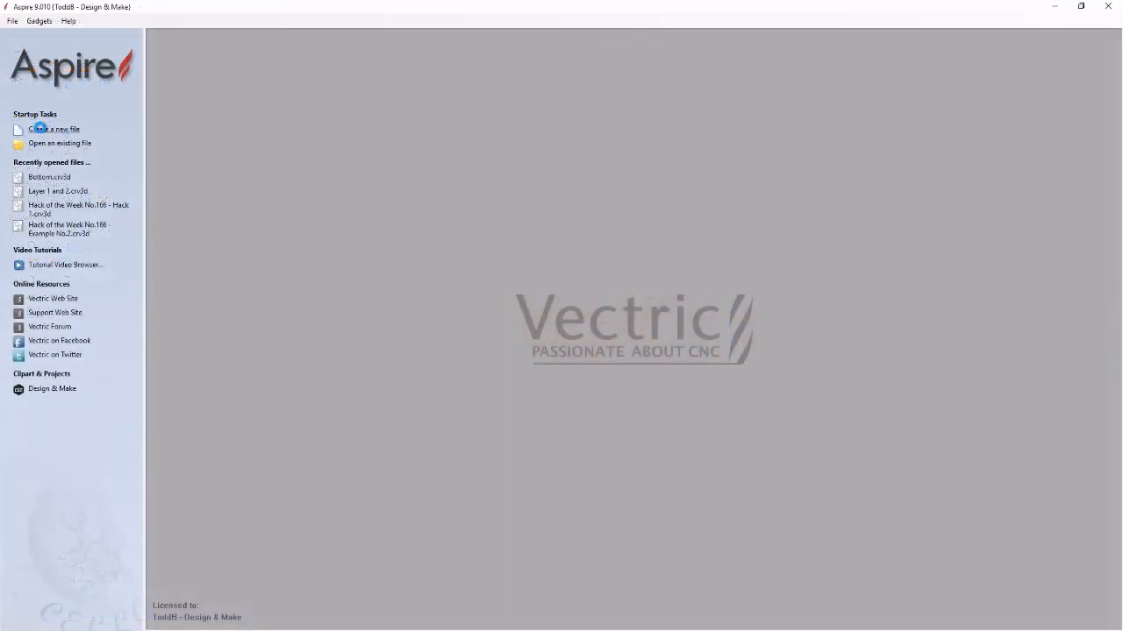
# - Create a new single-sided 150 × 150 mm job, 19 mm thick, and insert the Assembly No.2 local clipart model
pyautogui.click(53, 128)
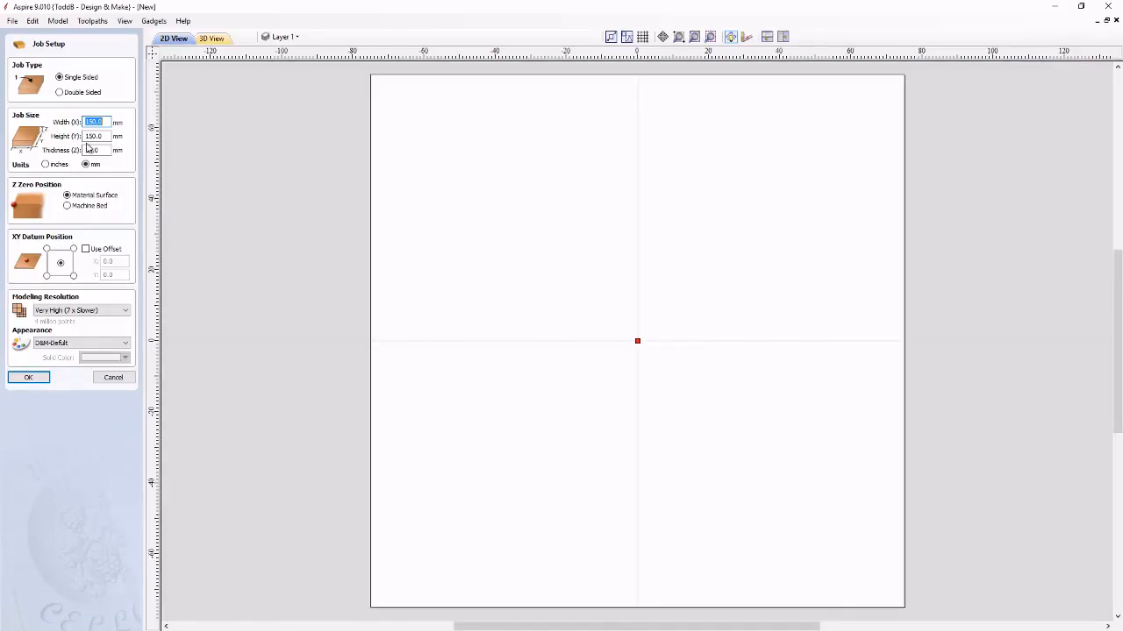
pyautogui.click(31, 379)
pyautogui.click(83, 611)
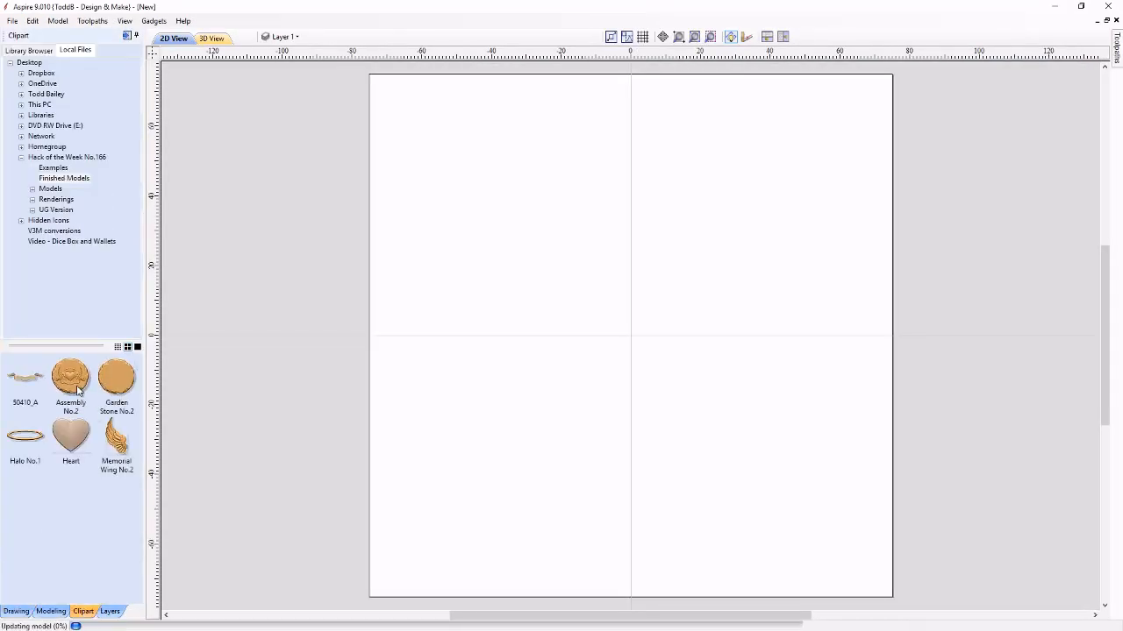
pyautogui.press('F10')
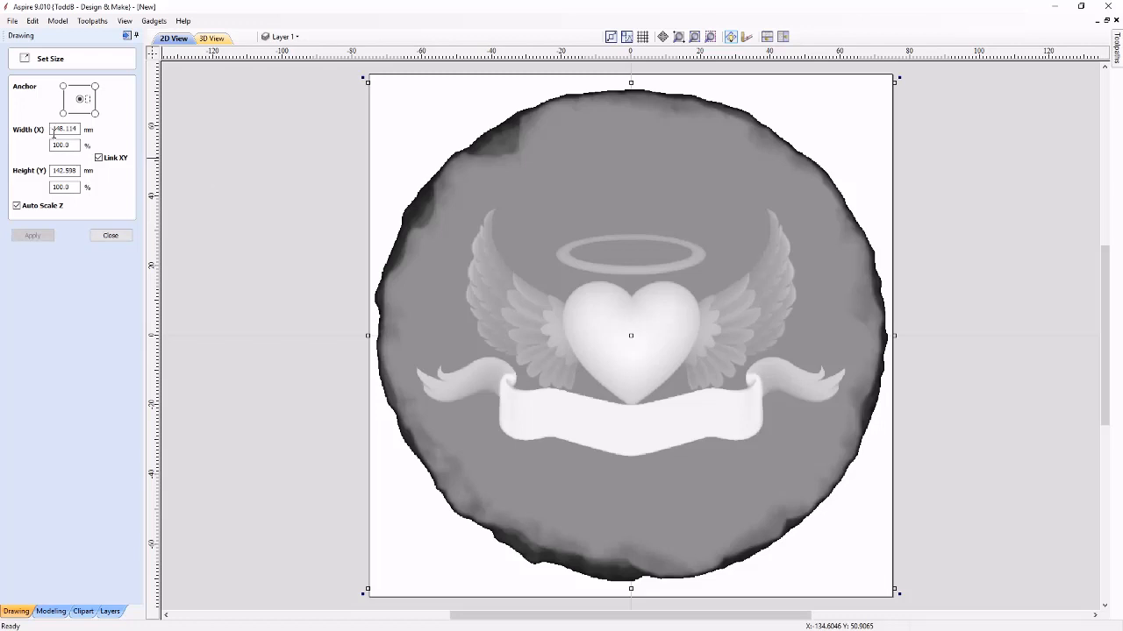
# - Resize the inserted assembly to 110 mm wide with linked proportions and check it in 3D
pyautogui.write('110')
pyautogui.click(33, 235)
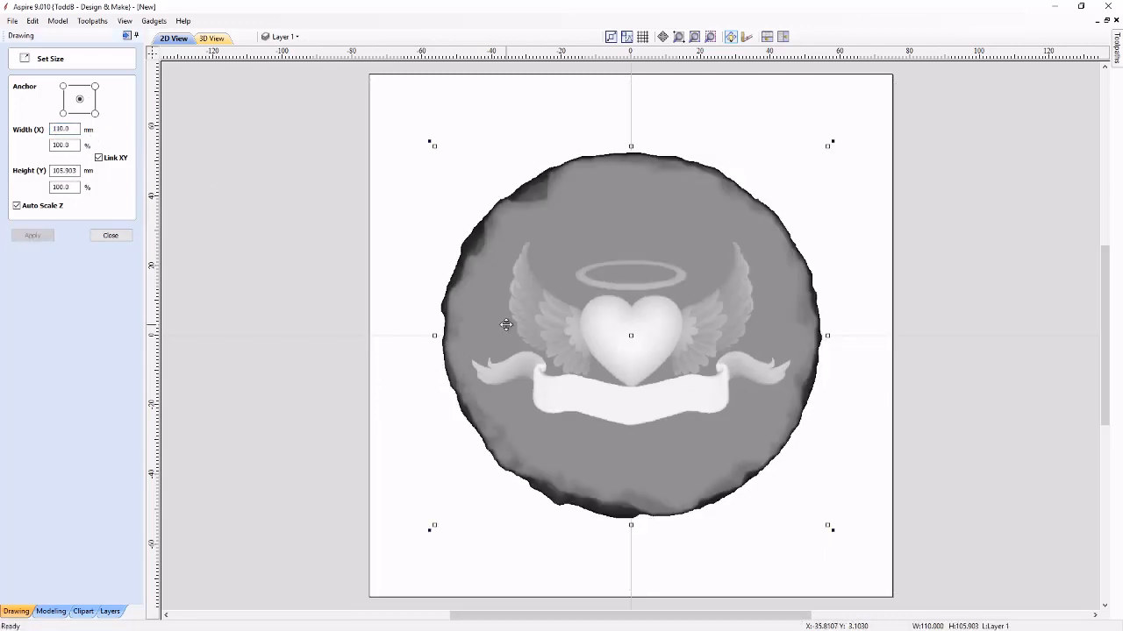
pyautogui.click(110, 235)
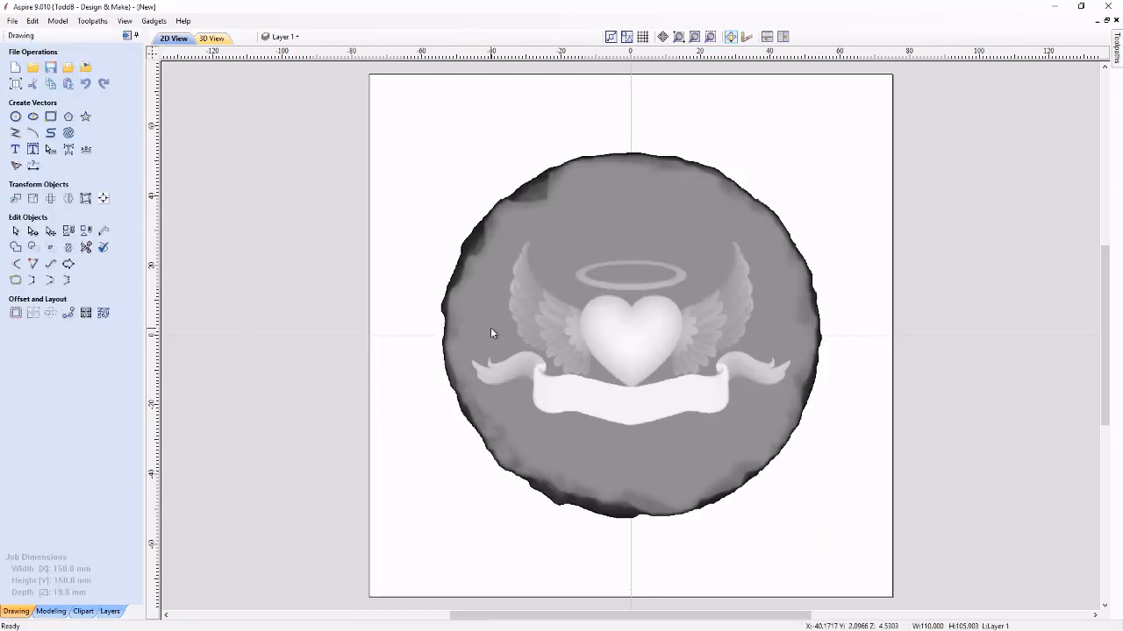
pyautogui.click(211, 39)
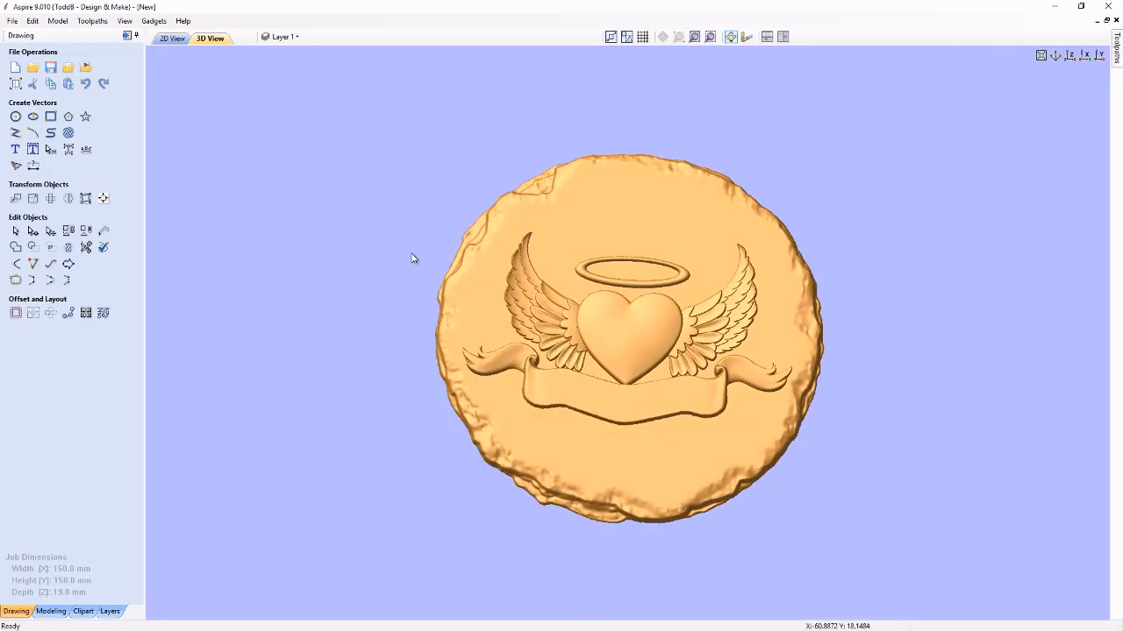
# - Import the vectors from Furry Friends No.1 - Paw Prints.dxf on the Desktop into the 2D layout
pyautogui.click(34, 21)
pyautogui.click(171, 39)
pyautogui.click(172, 38)
pyautogui.click(12, 21)
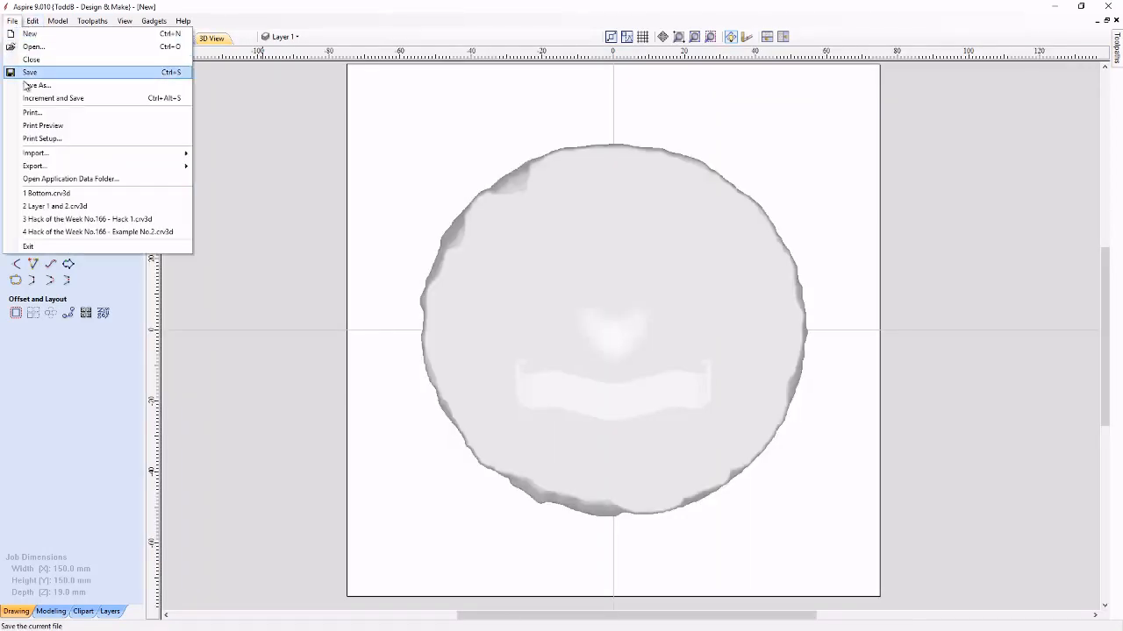
pyautogui.moveTo(35, 154)
pyautogui.click(224, 156)
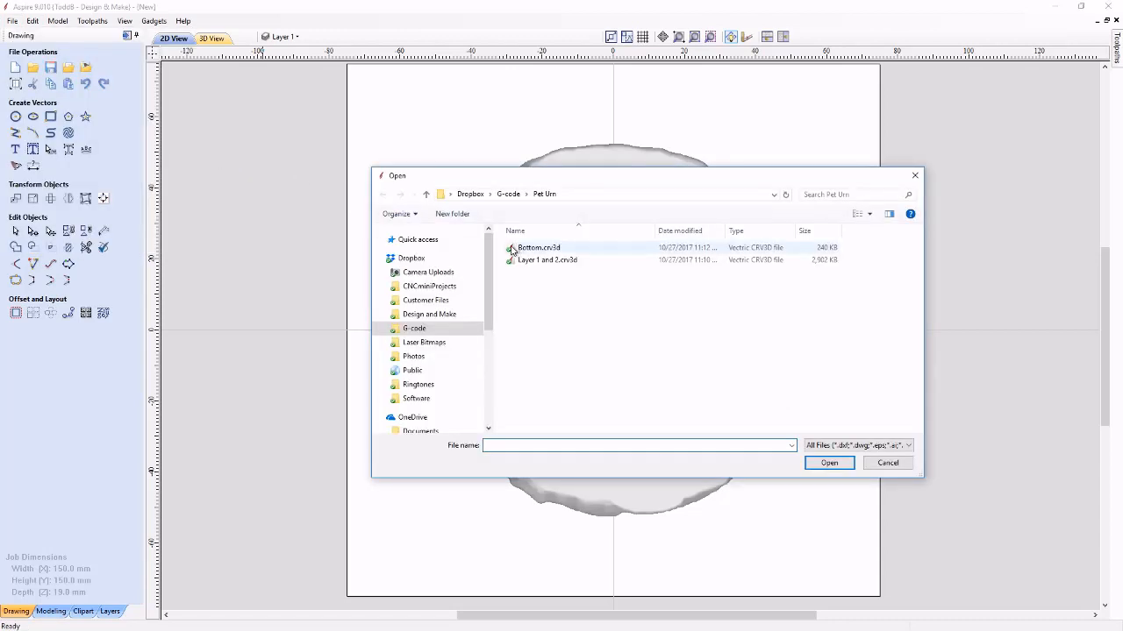
pyautogui.scroll(-3, 424, 407)
pyautogui.click(414, 379)
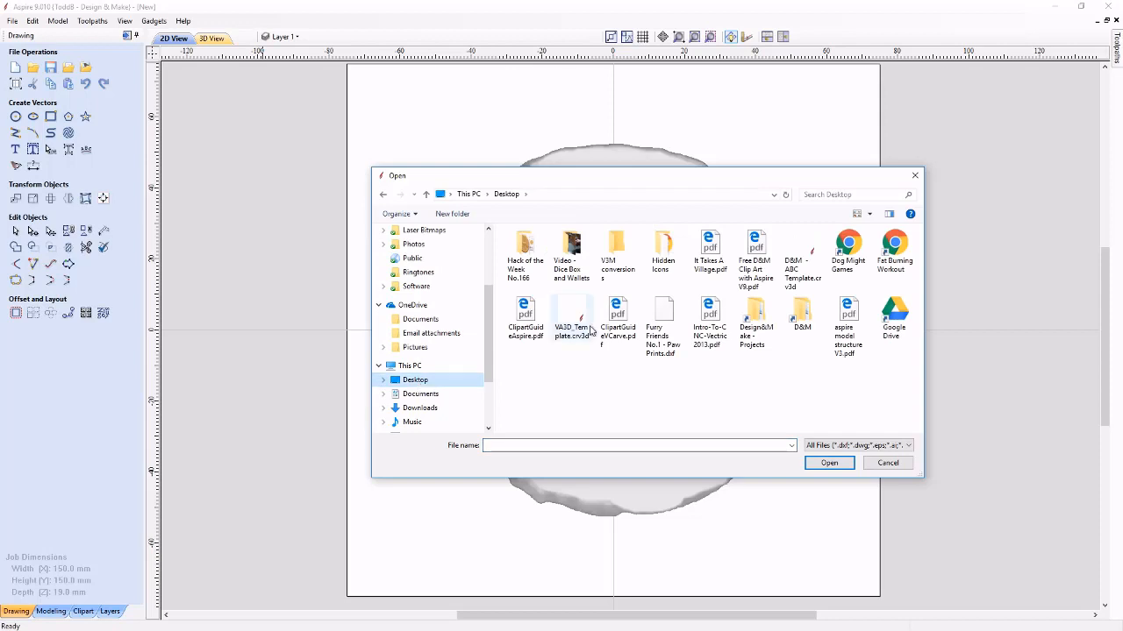
pyautogui.click(663, 334)
pyautogui.click(829, 466)
pyautogui.rightClick(616, 340)
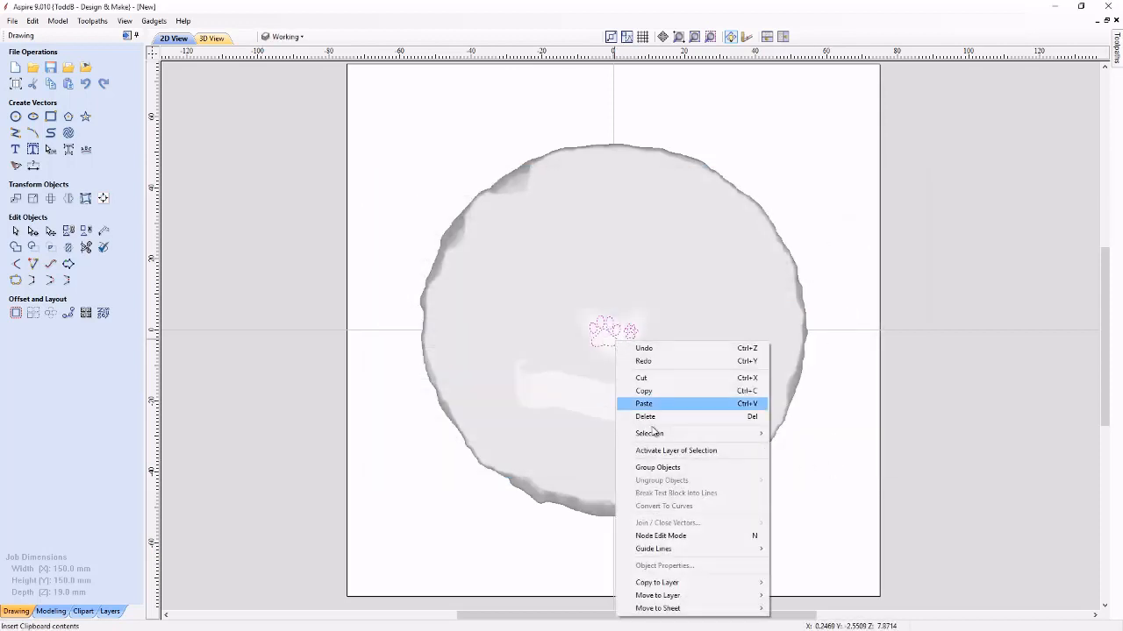
pyautogui.click(660, 469)
pyautogui.moveTo(849, 441); pyautogui.dragTo(620, 297)
pyautogui.click(552, 293)
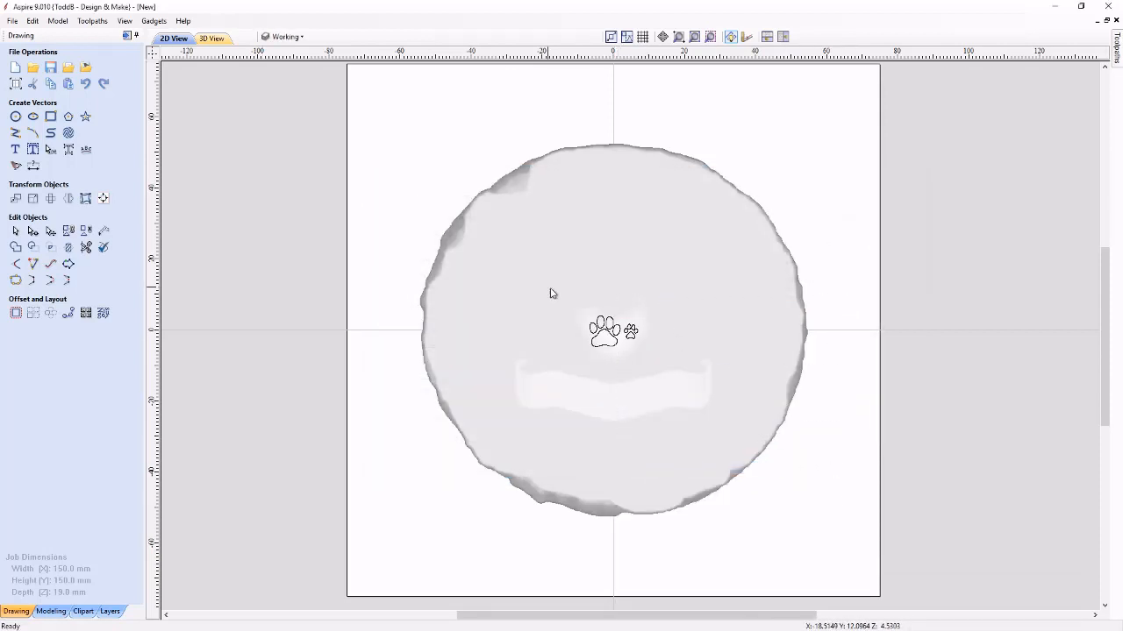
pyautogui.click(630, 339)
pyautogui.click(612, 322)
pyautogui.click(614, 313)
pyautogui.rightClick(619, 312)
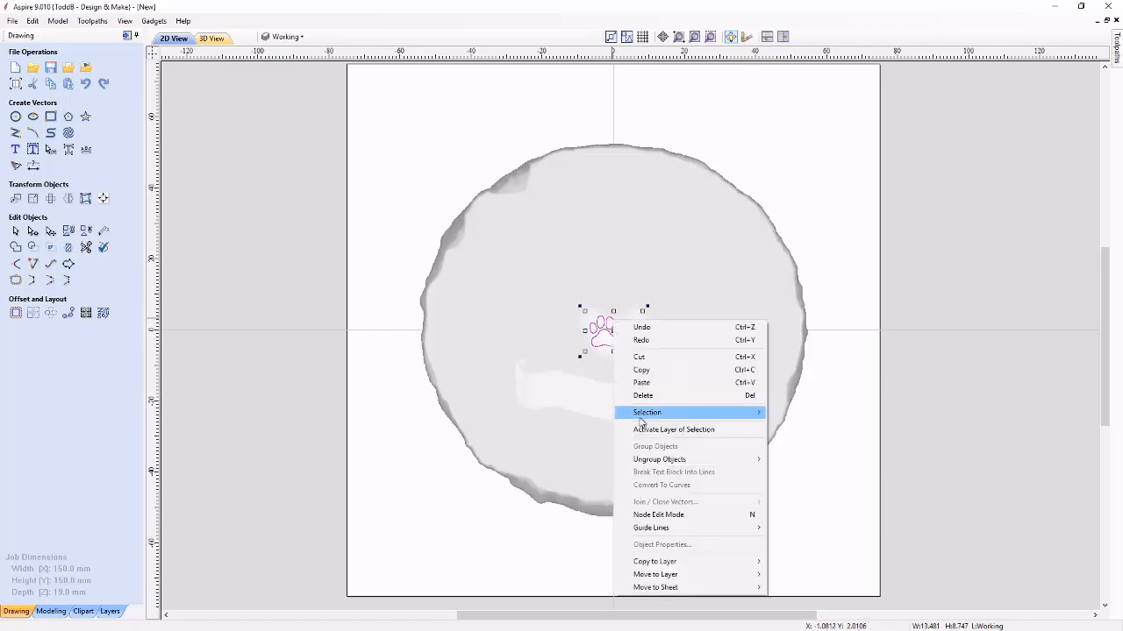
pyautogui.moveTo(690, 456)
pyautogui.click(530, 459)
# - Delete the small paw print and group the vectors of the remaining large paw
pyautogui.moveTo(621, 305); pyautogui.dragTo(657, 368)
pyautogui.press('Delete')
pyautogui.moveTo(581, 305); pyautogui.dragTo(632, 372)
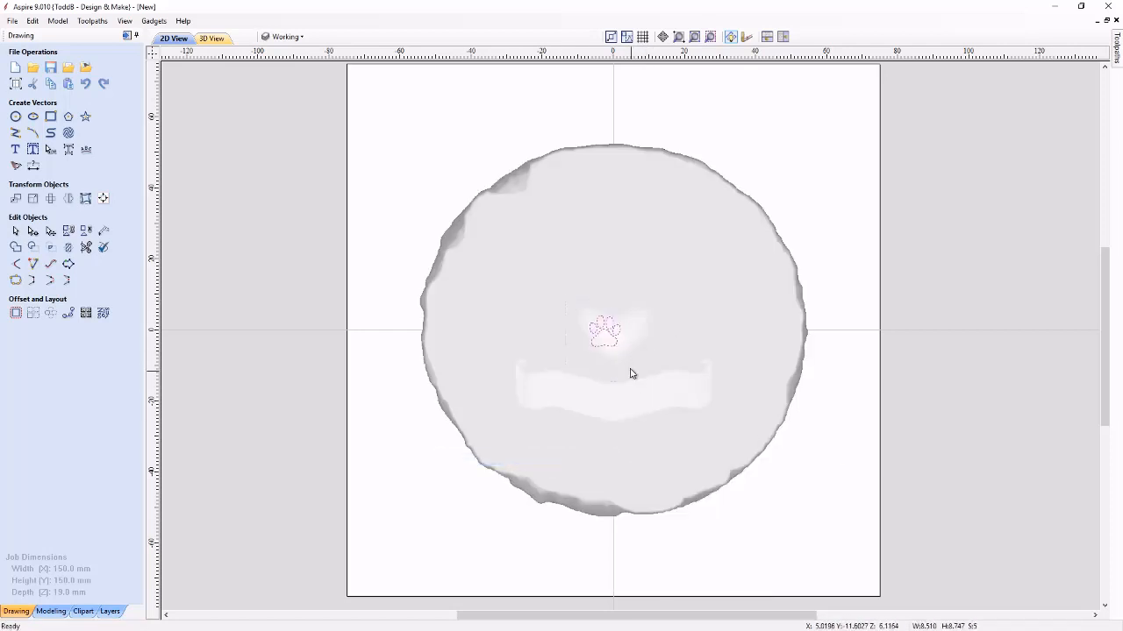
pyautogui.rightClick(615, 347)
pyautogui.click(643, 471)
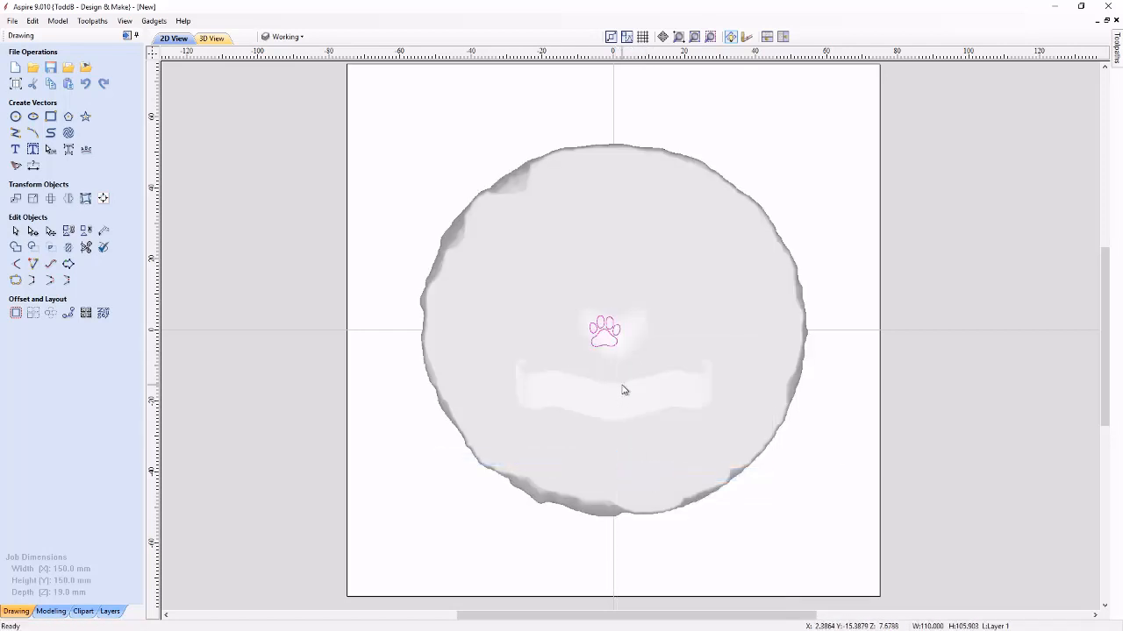
# - Lower the fading of the non-selected bitmap to 3% so the model shows clearly behind the vectors
pyautogui.rightClick(623, 386)
pyautogui.click(644, 523)
pyautogui.moveTo(595, 316); pyautogui.dragTo(514, 321)
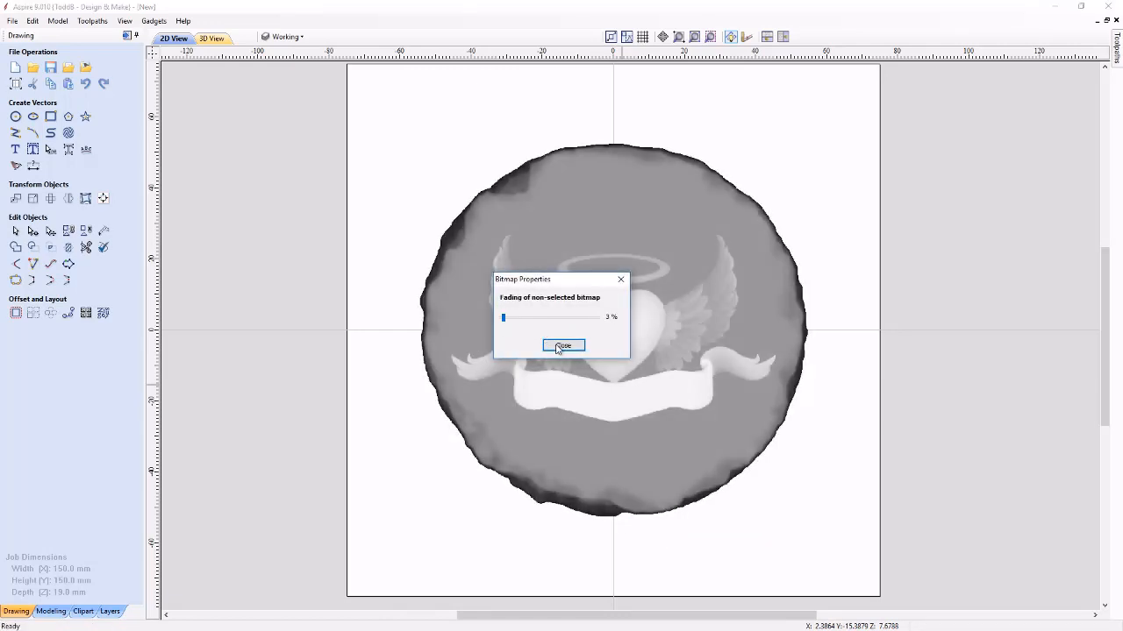
pyautogui.click(563, 345)
# - Centre the paw print on the heart and enlarge it to about 11.7 × 12 mm, keeping it inside the heart
pyautogui.click(611, 342)
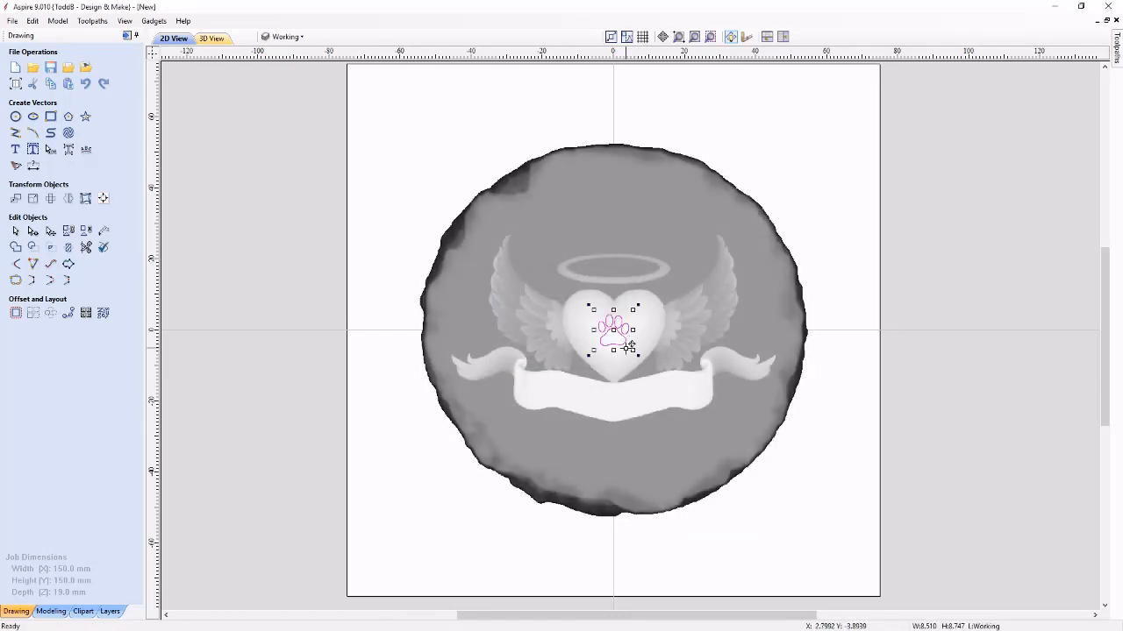
pyautogui.scroll(4, 629, 342)
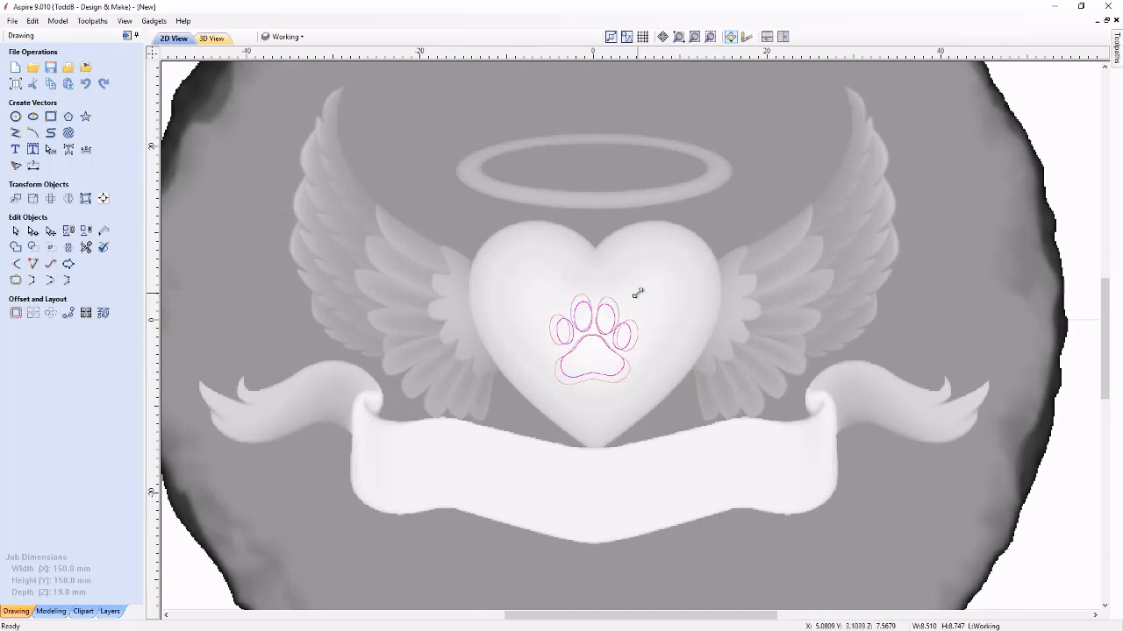
pyautogui.click(638, 293)
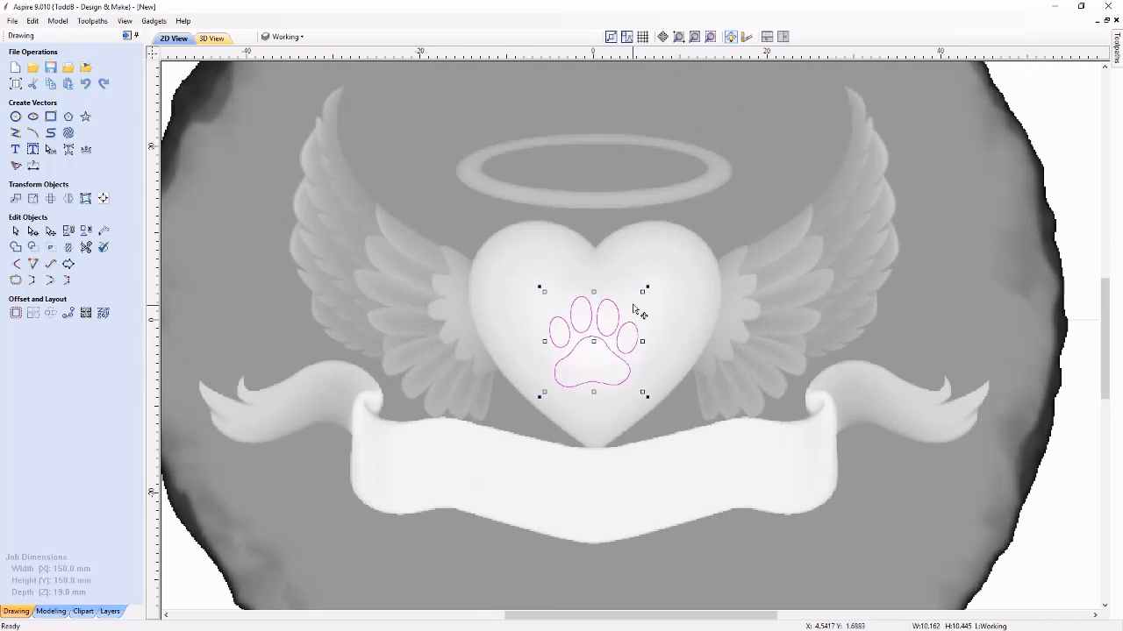
pyautogui.keyDown('alt'); pyautogui.moveTo(643, 292); pyautogui.dragTo(650, 292); pyautogui.keyUp('alt')
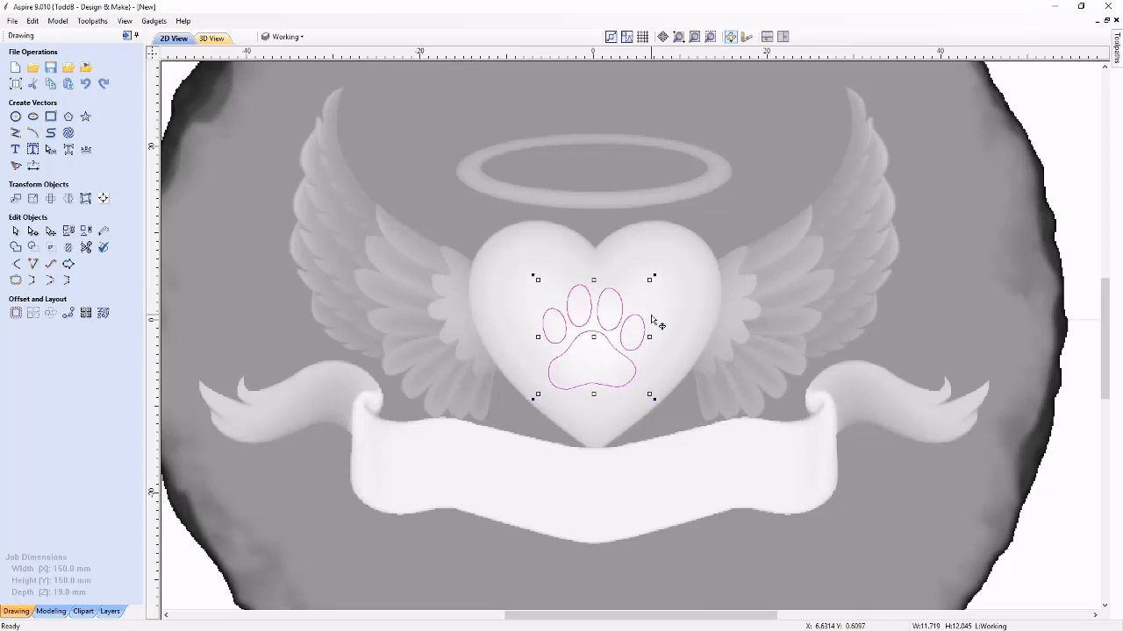
pyautogui.click(596, 476)
# - Create the centre-aligned text COOKIE in bold Candara
pyautogui.scroll(-3, 596, 476)
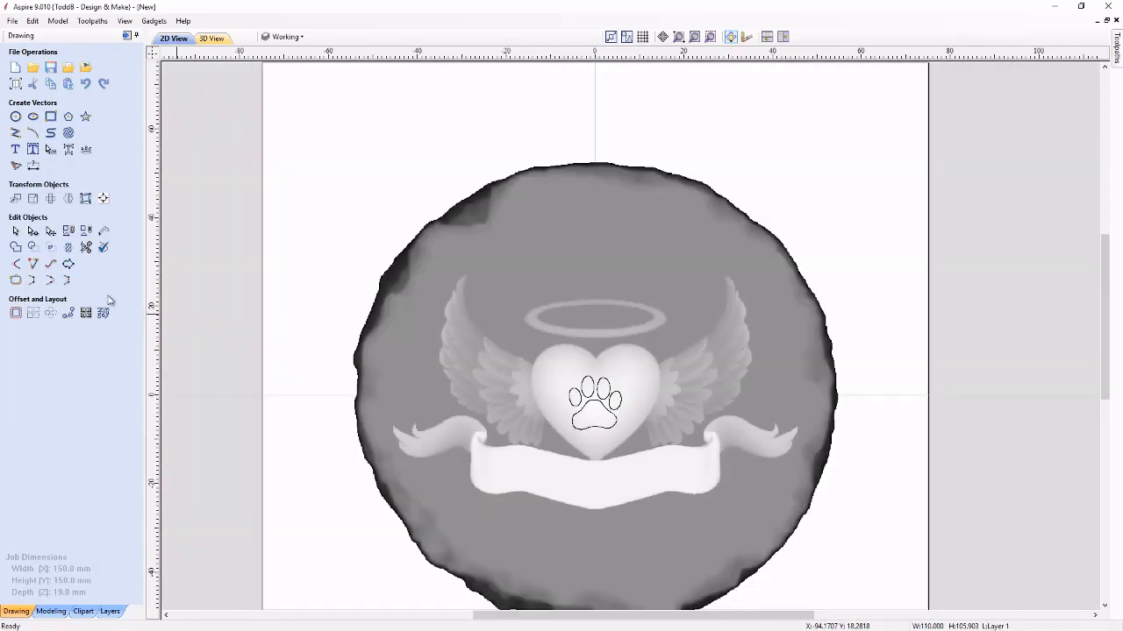
pyautogui.click(15, 149)
pyautogui.write('C')
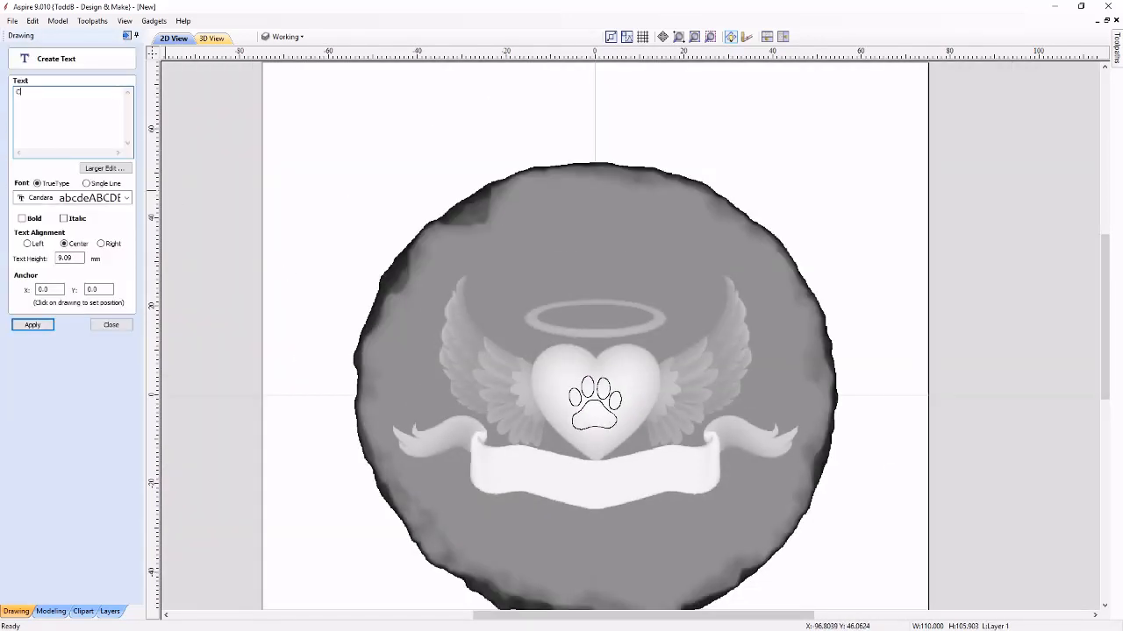
pyautogui.write('OOKIE')
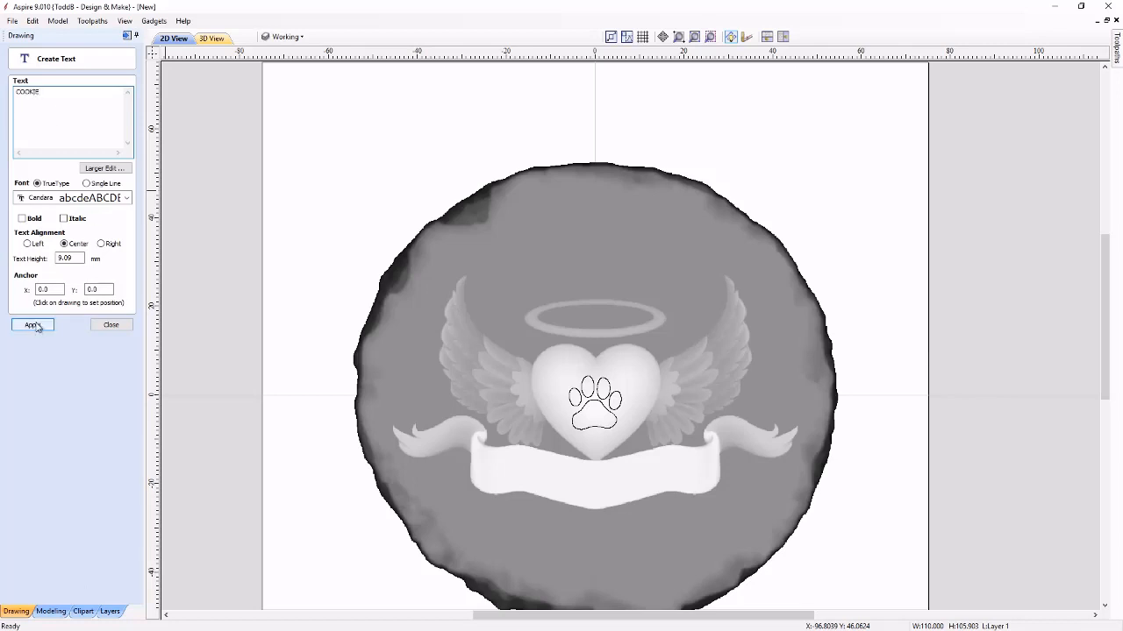
pyautogui.click(32, 324)
pyautogui.click(22, 218)
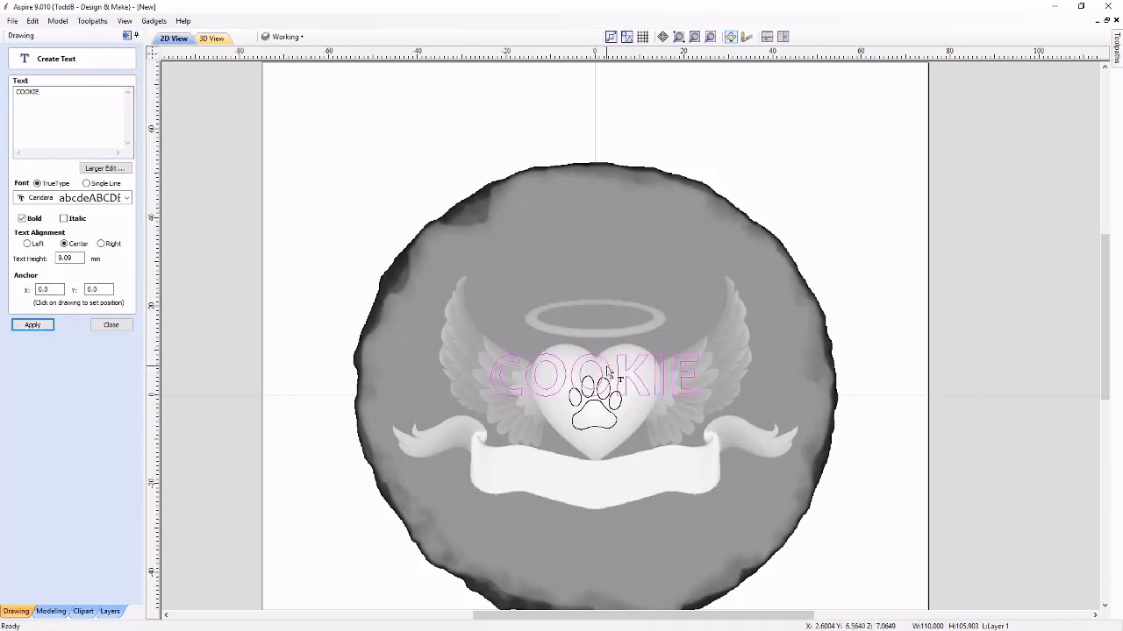
# - Shrink the COOKIE text to about 5 mm high, place it centrally on the banner, and apply it
pyautogui.moveTo(692, 367); pyautogui.dragTo(655, 468)
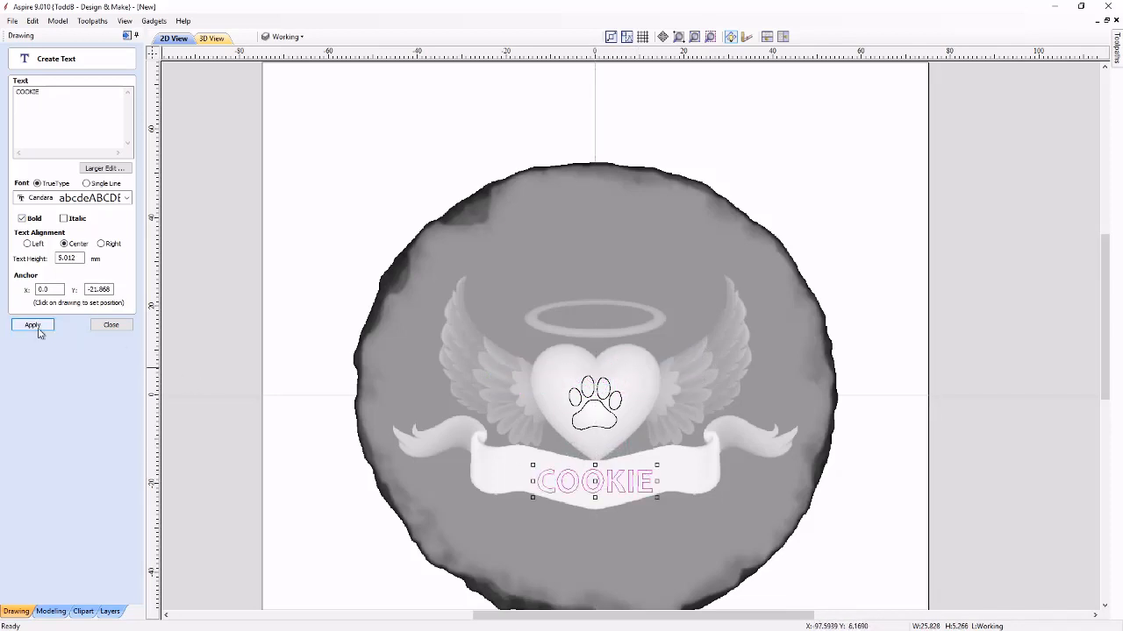
pyautogui.scroll(3, 621, 516)
pyautogui.click(35, 328)
pyautogui.click(112, 325)
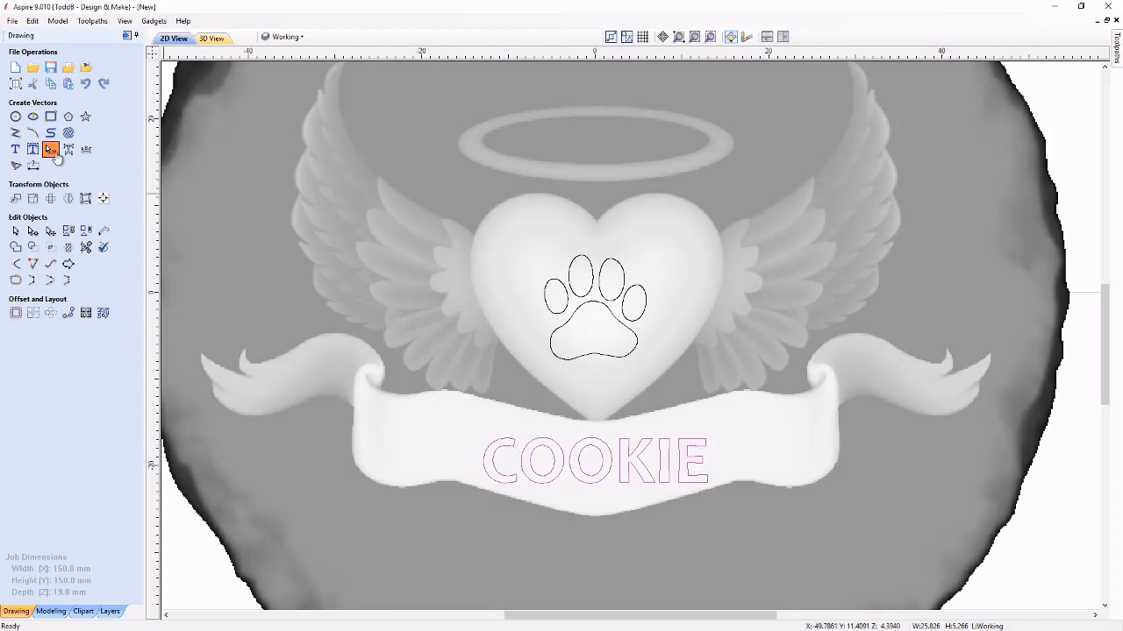
# - Arc the COOKIE text to follow the banner, reposition it, and enlarge it to about 33 × 8 mm
pyautogui.moveTo(595, 482); pyautogui.dragTo(596, 502)
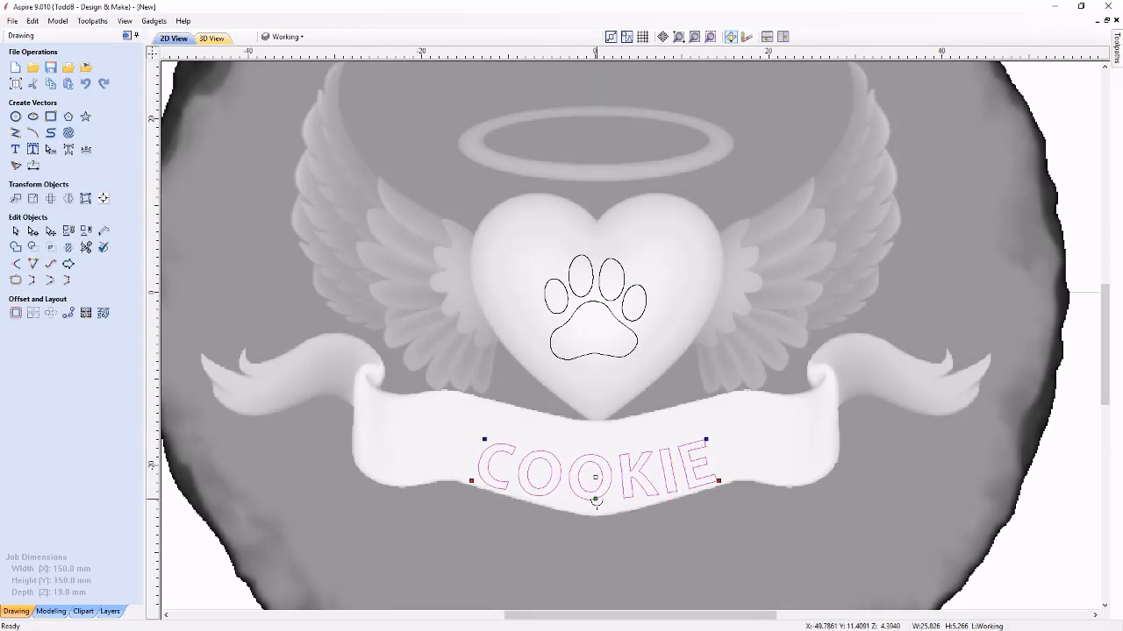
pyautogui.click(16, 232)
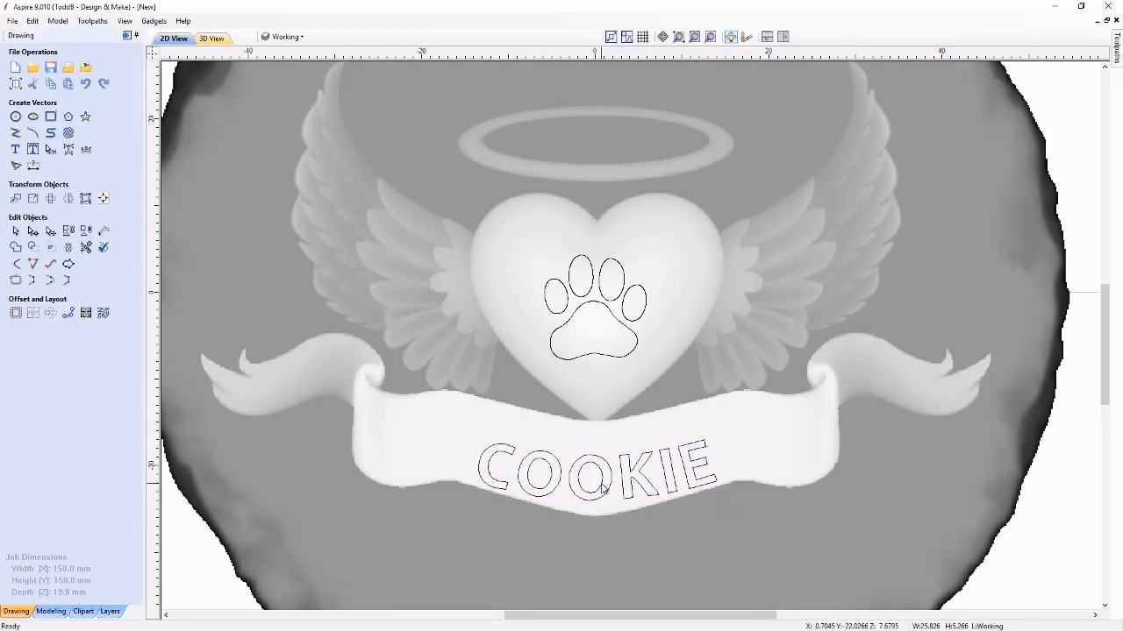
pyautogui.moveTo(716, 474); pyautogui.dragTo(717, 461)
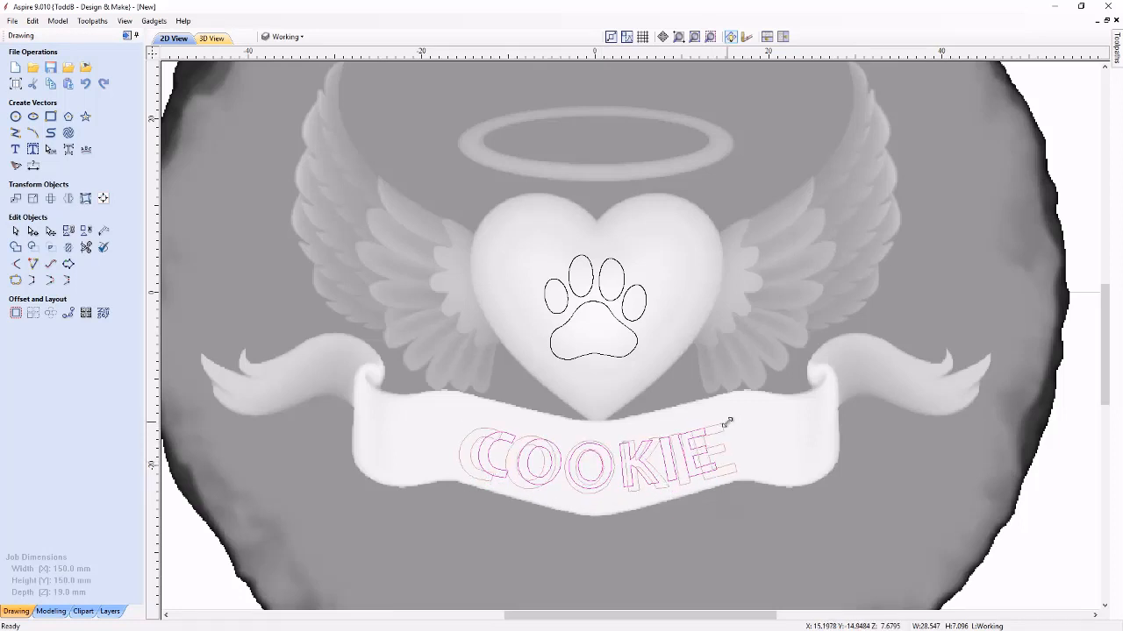
pyautogui.scroll(-2, 725, 438)
pyautogui.scroll(4, 656, 472)
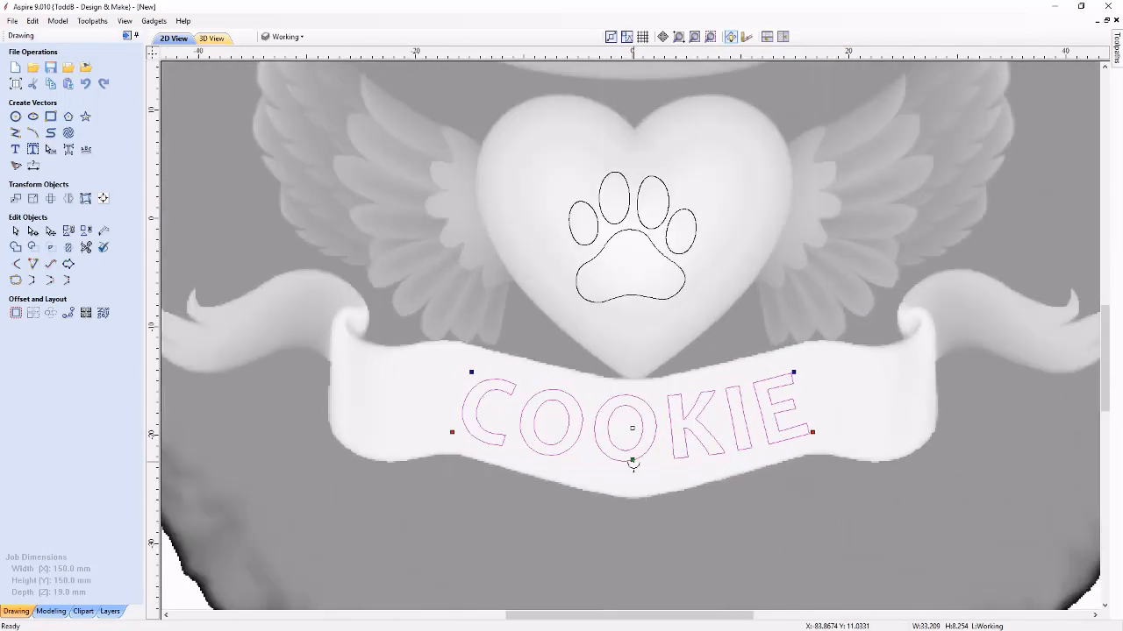
# - Increase the arc of the enlarged COOKIE text to match the banner's lower edge and finish the text editing
pyautogui.click(632, 472)
pyautogui.moveTo(633, 471); pyautogui.dragTo(658, 454)
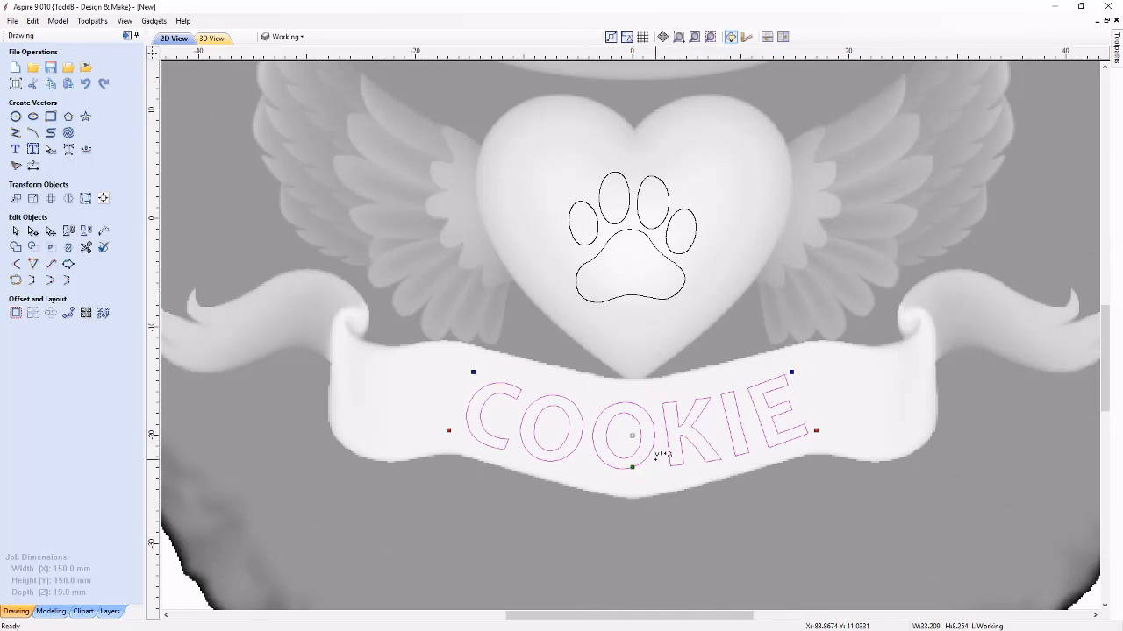
pyautogui.click(588, 455)
pyautogui.click(15, 233)
pyautogui.scroll(-4, 498, 367)
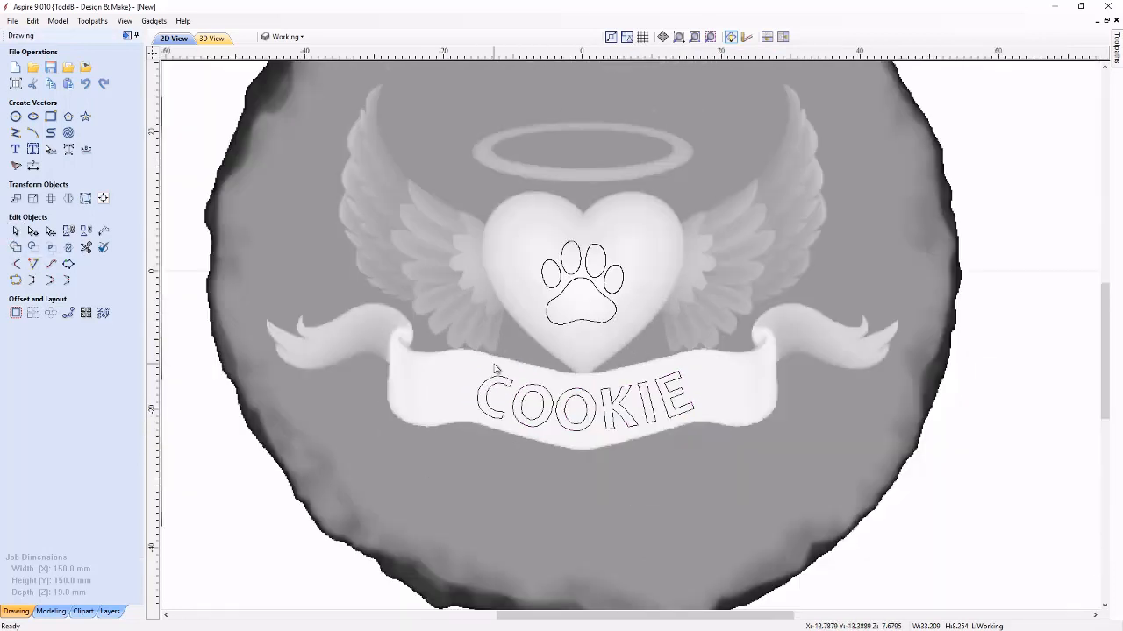
pyautogui.moveTo(555, 185); pyautogui.dragTo(556, 190, button='middle')
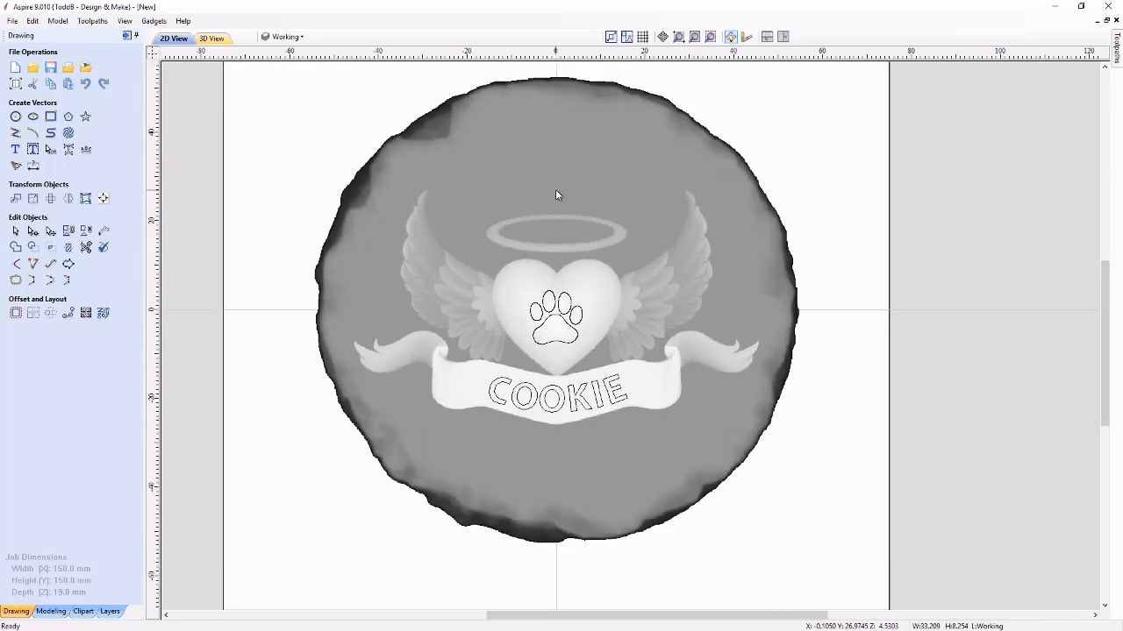
# - Create the centre-aligned text YOU WILL BE MISSED in bold Candara, about 5 mm high, and finish the text editing
pyautogui.click(15, 150)
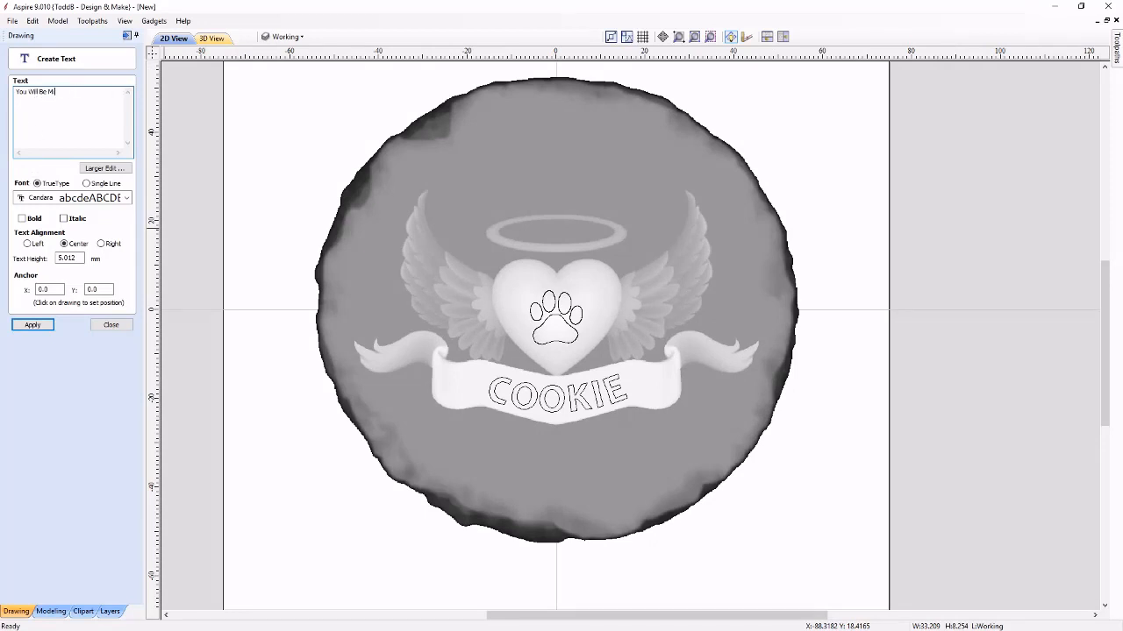
pyautogui.write('You W')
pyautogui.press('BackSpace')
pyautogui.press('BackSpace')
pyautogui.press('BackSpace')
pyautogui.press('BackSpace')
pyautogui.press('BackSpace')
pyautogui.write('YOU')
pyautogui.click(32, 325)
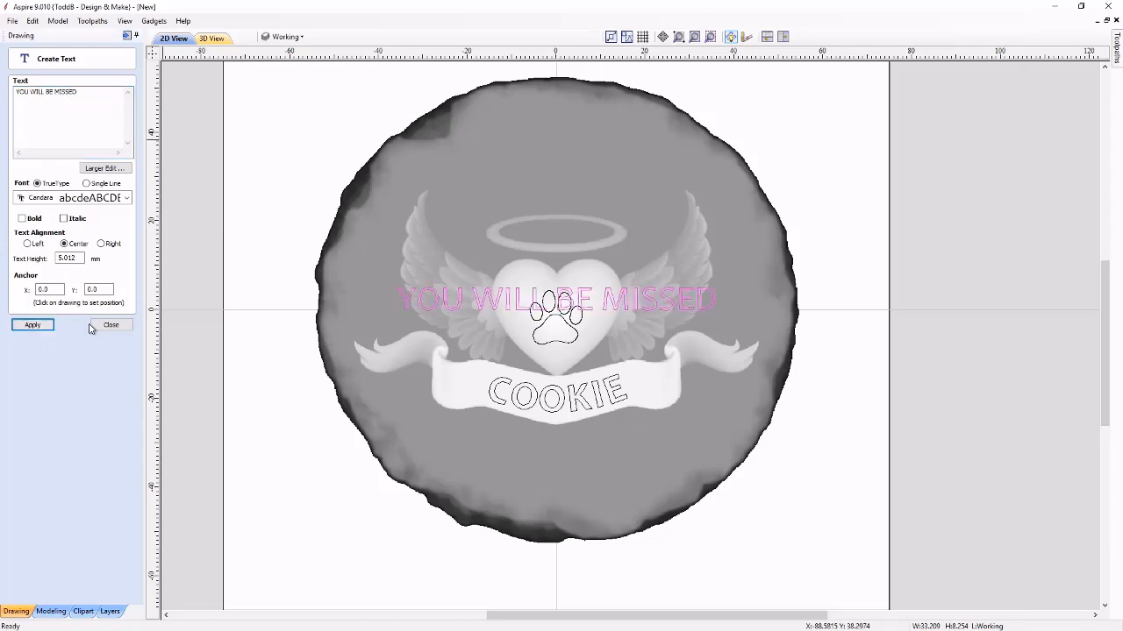
pyautogui.click(21, 218)
pyautogui.click(33, 324)
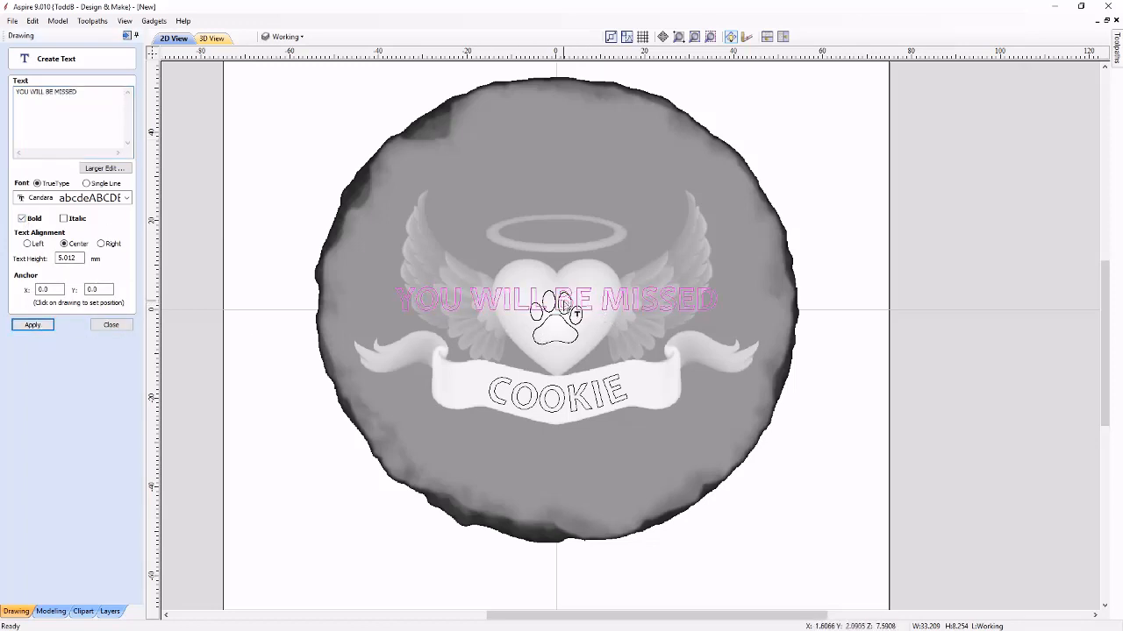
pyautogui.click(111, 325)
# - Move the YOU WILL BE MISSED text above the halo and split it into two lines after WILL
pyautogui.moveTo(544, 306); pyautogui.dragTo(544, 174)
pyautogui.click(15, 149)
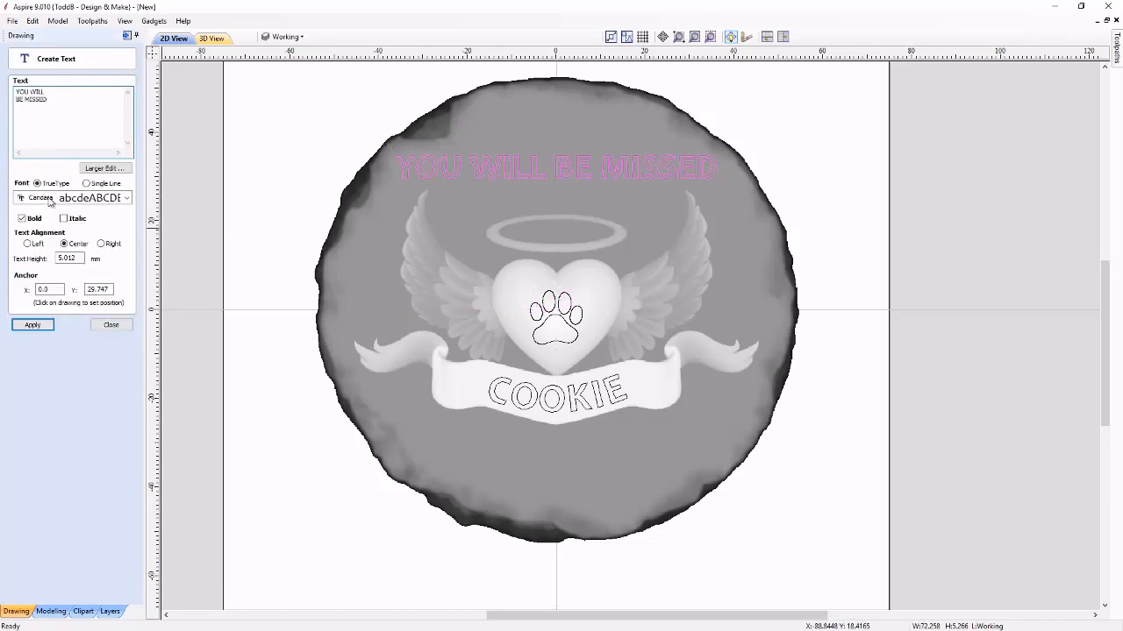
pyautogui.click(33, 325)
pyautogui.click(110, 324)
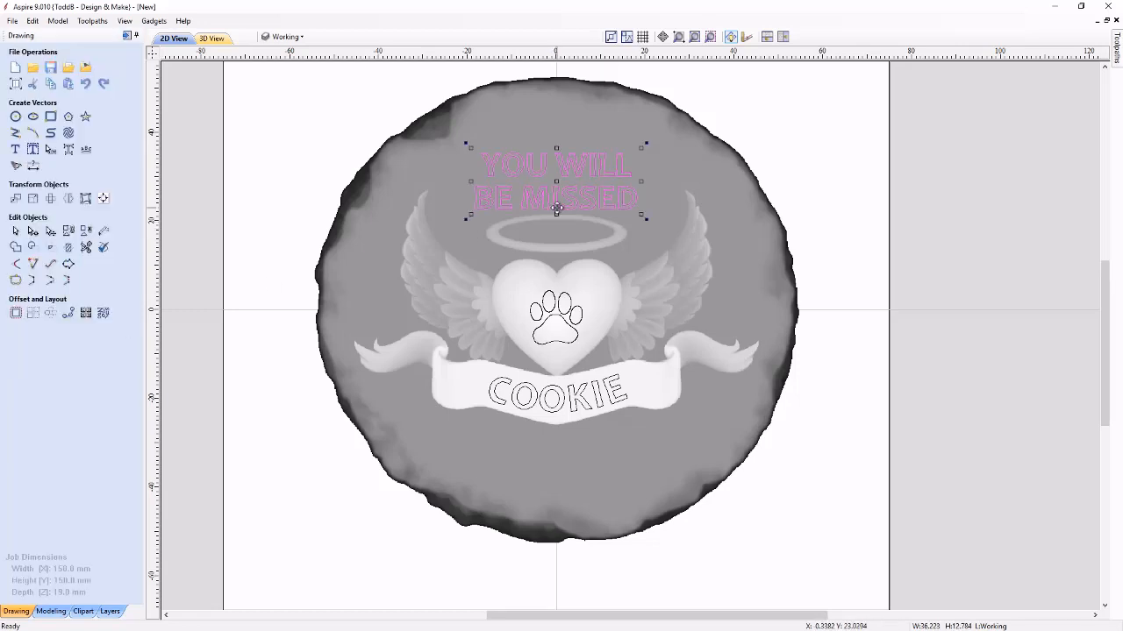
# - Enlarge the two-line text above the halo to about 41 × 14 mm and place a copy below the banner
pyautogui.moveTo(556, 208); pyautogui.dragTo(556, 477)
pyautogui.click(556, 166)
pyautogui.click(558, 171)
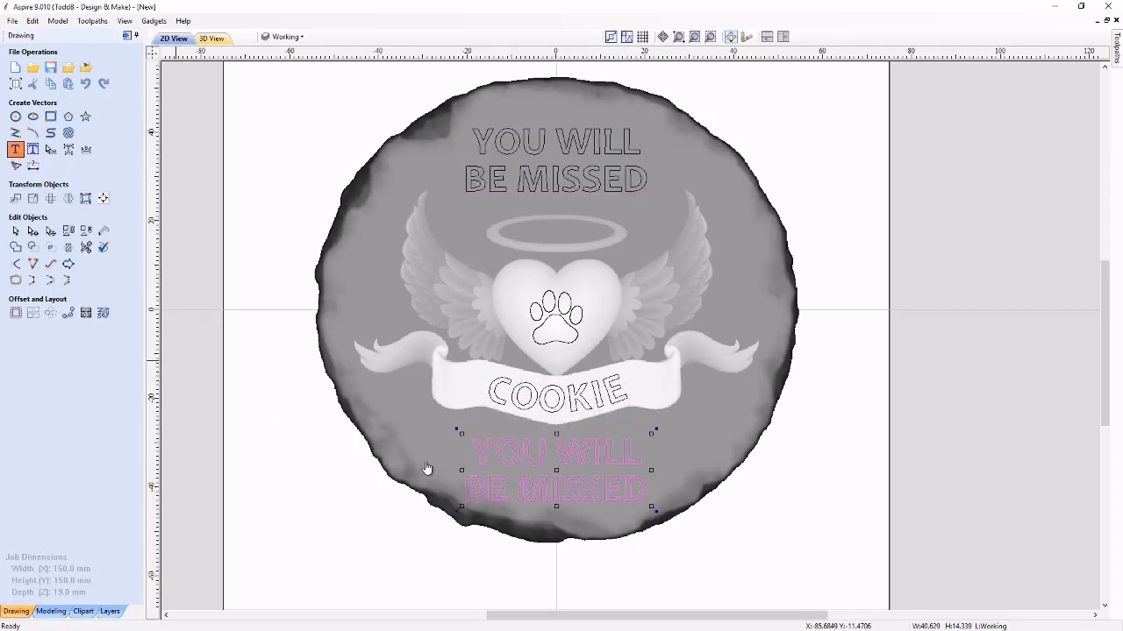
# - Change the copied text below the banner to 2016 and enlarge it to about 25 × 9.5 mm, nudging it down slightly
pyautogui.doubleClick(478, 461)
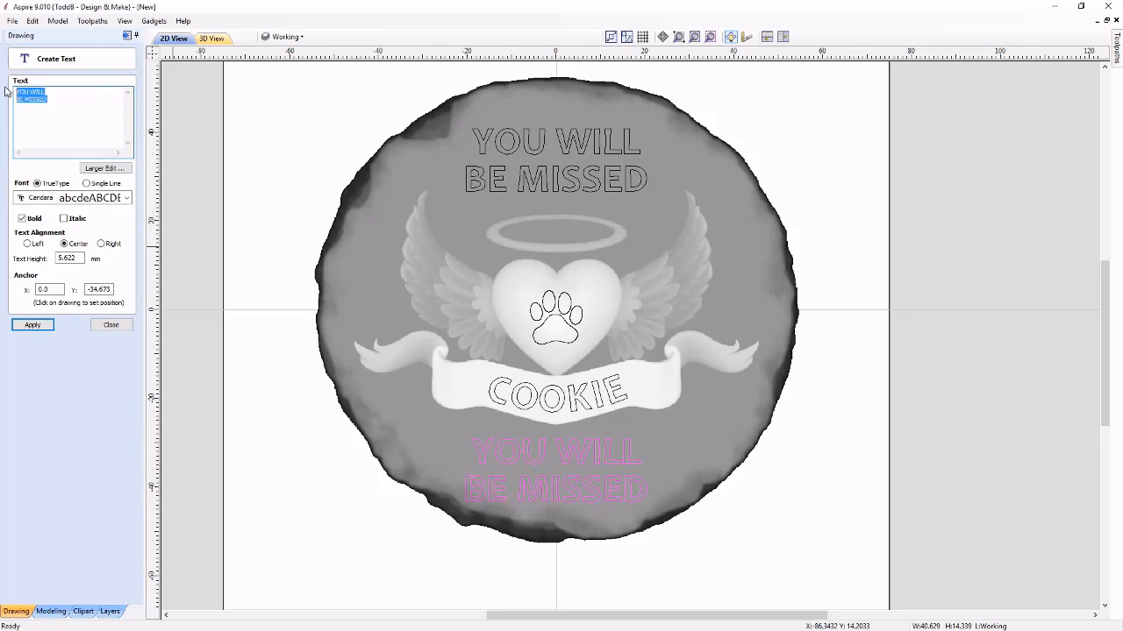
pyautogui.write('2016')
pyautogui.click(33, 325)
pyautogui.click(111, 324)
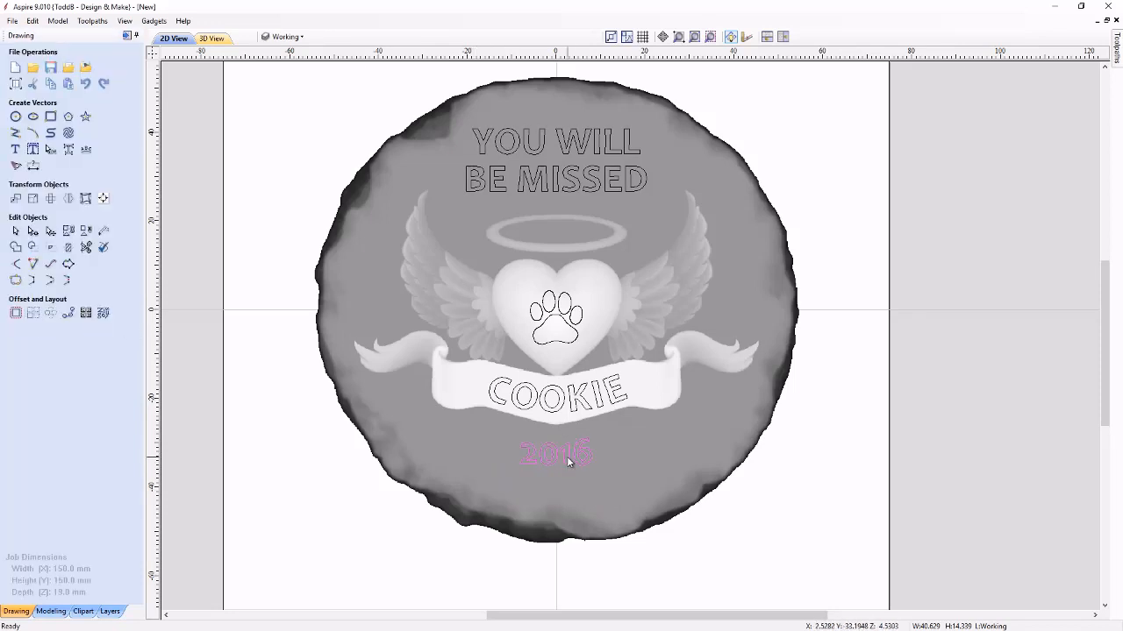
pyautogui.moveTo(601, 473); pyautogui.dragTo(660, 505)
pyautogui.press('Down')
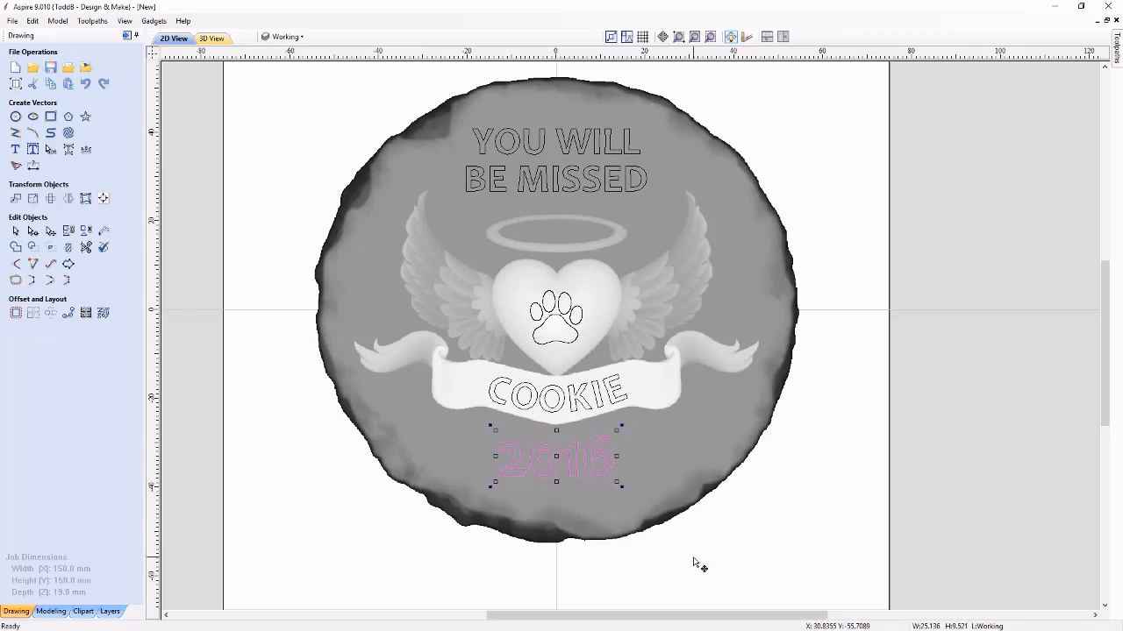
pyautogui.click(693, 563)
# - Confirm the material setup with a centred XY datum, Z-zero on the material surface, and a 0.0 mm gap above the model
pyautogui.click(1116, 49)
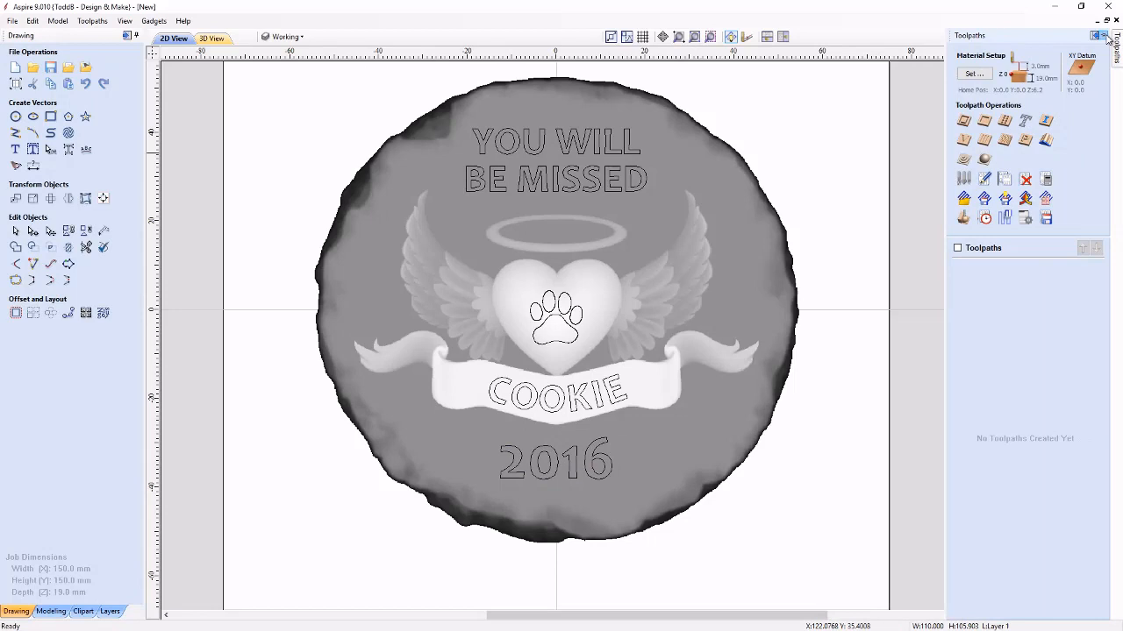
pyautogui.click(994, 78)
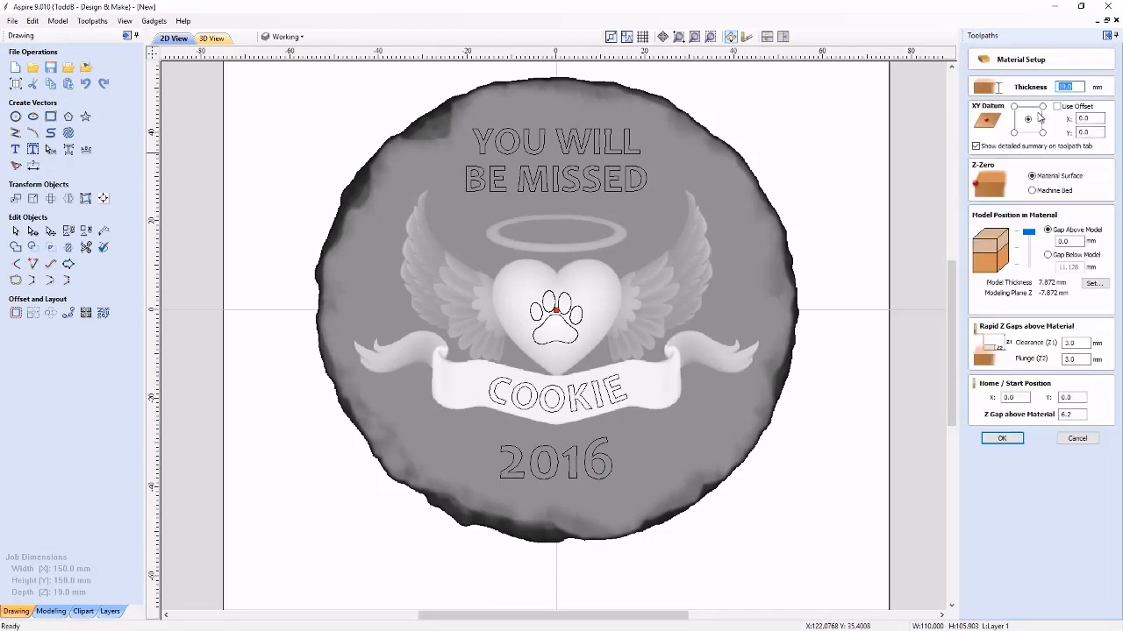
pyautogui.click(1003, 439)
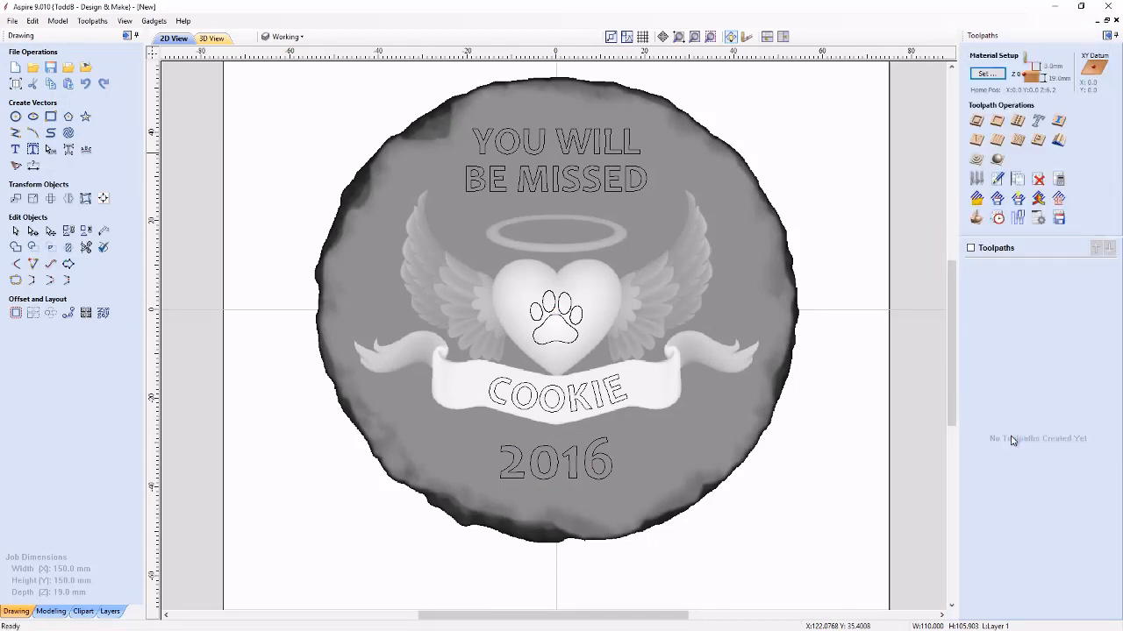
# - Start a 3D roughing toolpath limited to a boundary vector around the round model, with a 3.5 mm boundary offset
pyautogui.click(995, 159)
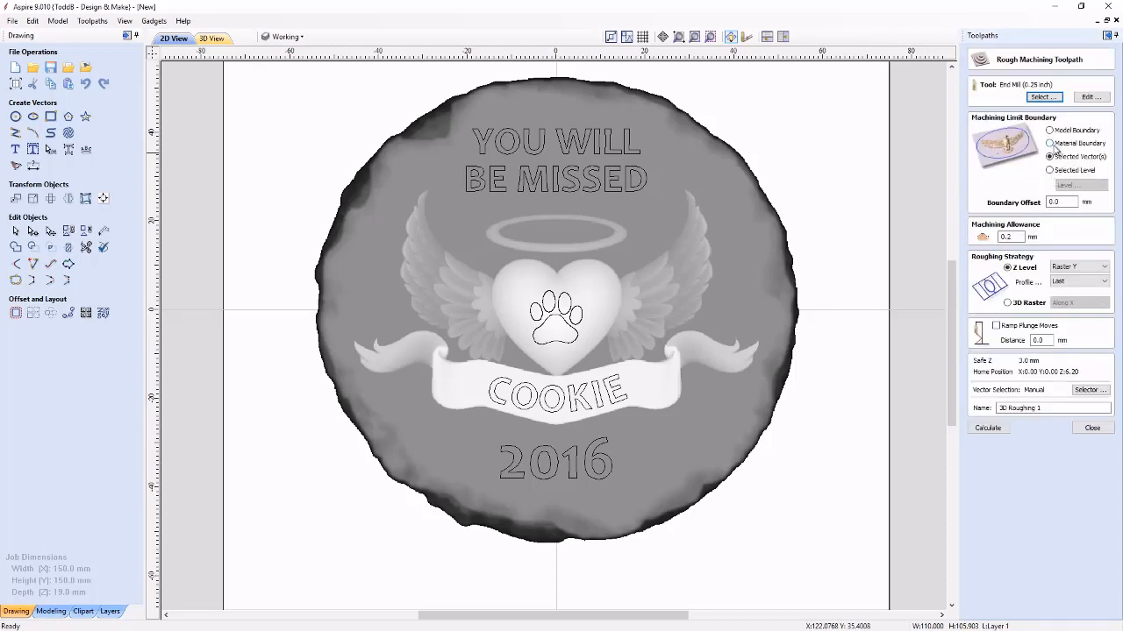
pyautogui.click(317, 300)
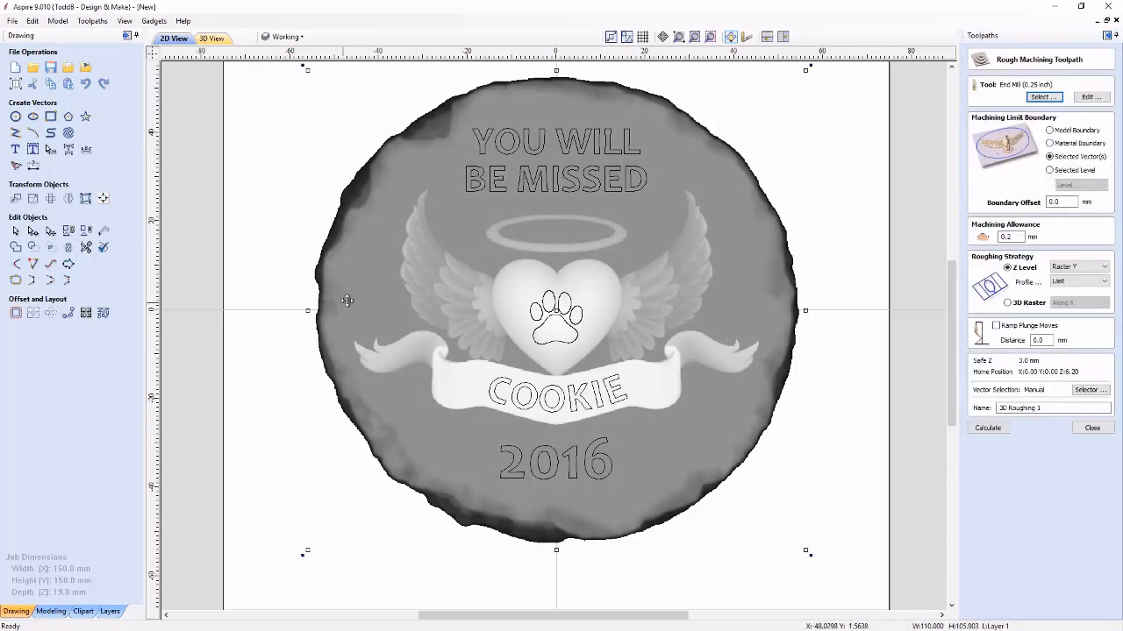
pyautogui.click(51, 611)
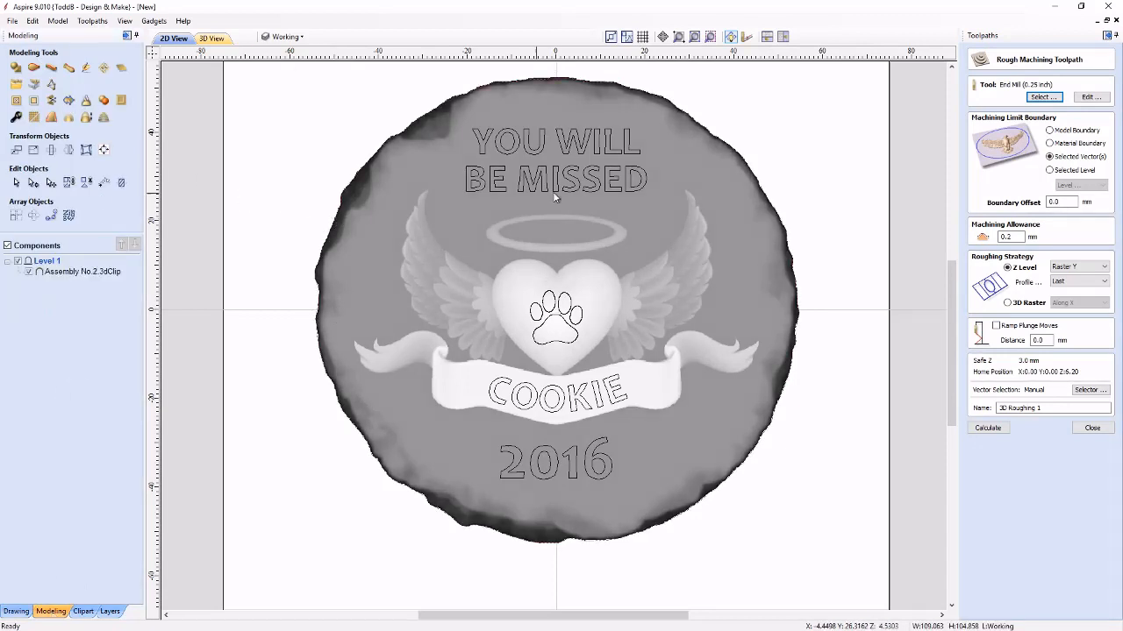
pyautogui.moveTo(1062, 201); pyautogui.dragTo(1041, 205)
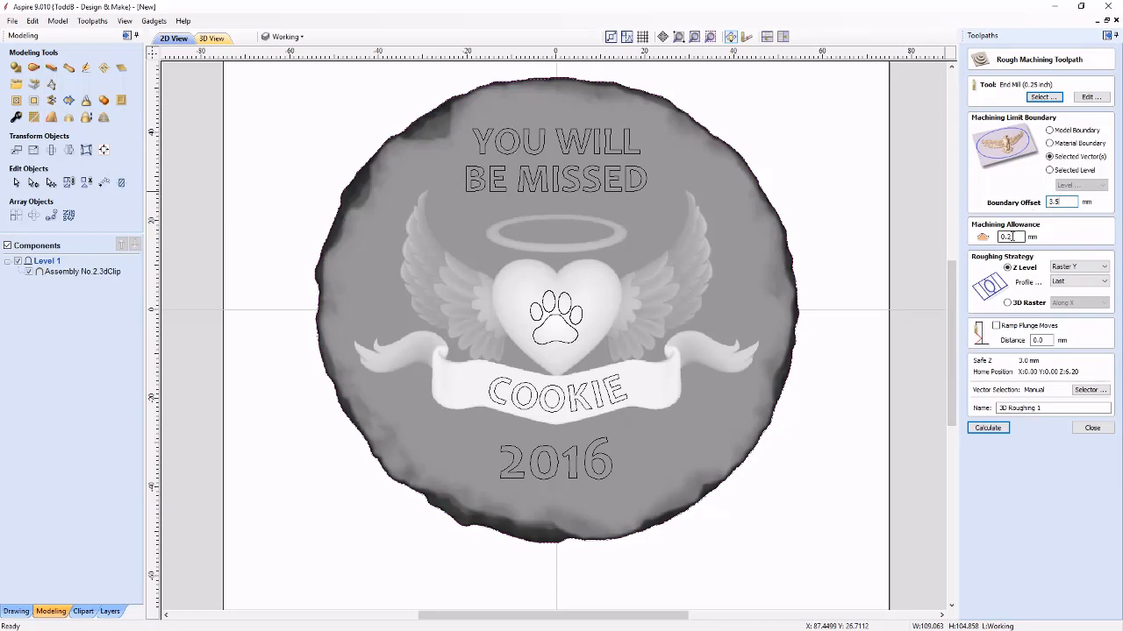
# - Assign the End Mill (3.175 mm) from the CraftCNC - MM tools to the roughing toolpath
pyautogui.click(1090, 98)
pyautogui.press('Escape')
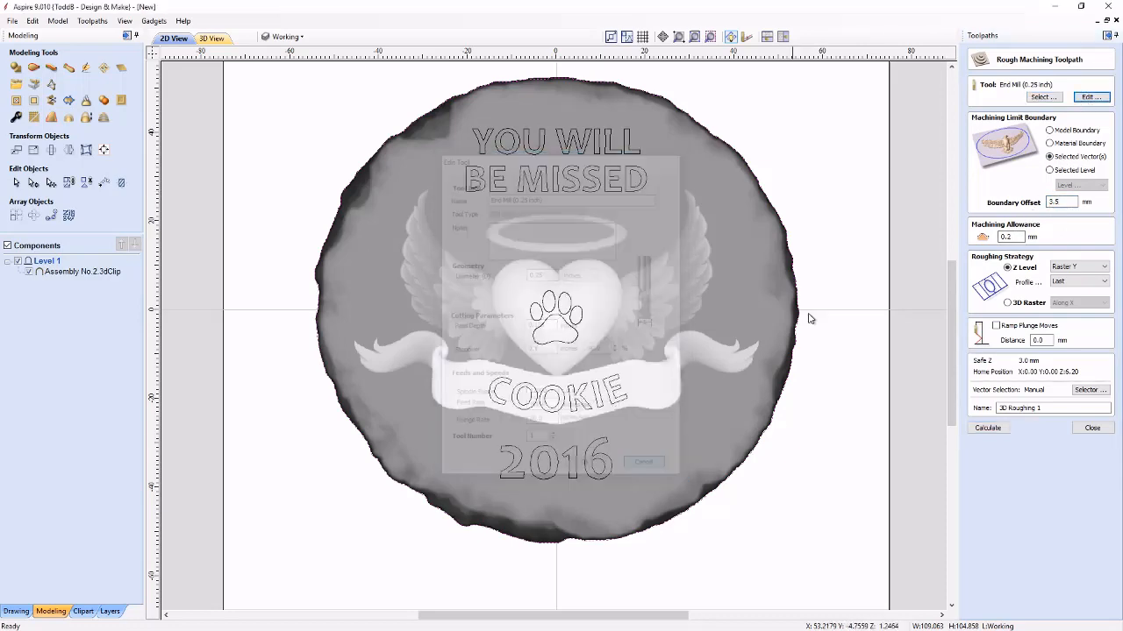
pyautogui.click(1043, 97)
pyautogui.click(385, 199)
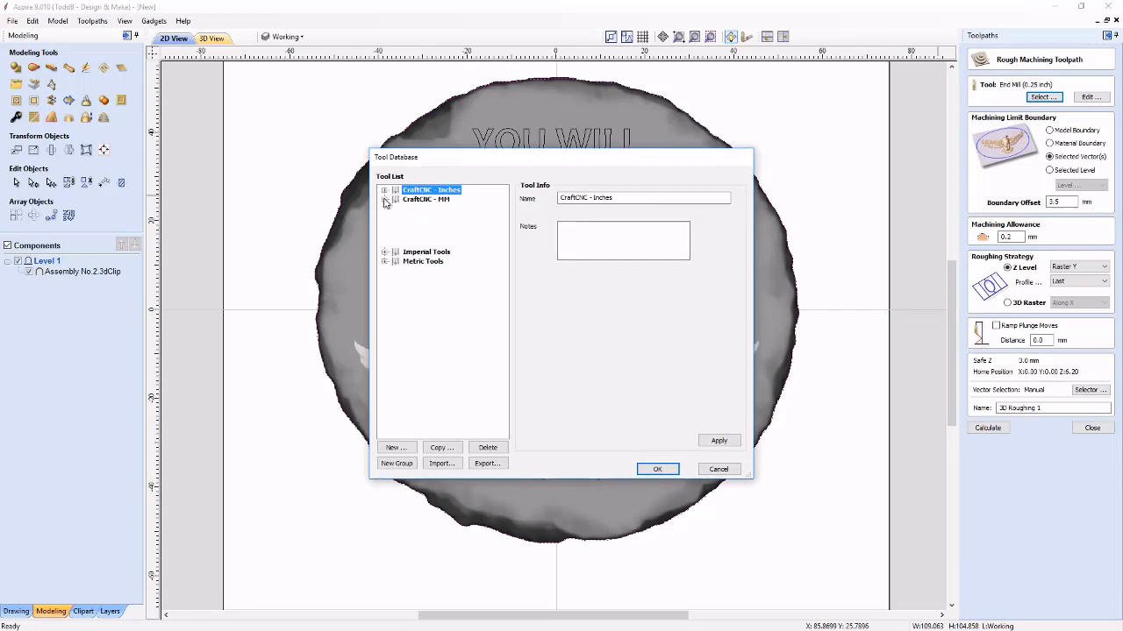
pyautogui.click(447, 246)
pyautogui.click(657, 469)
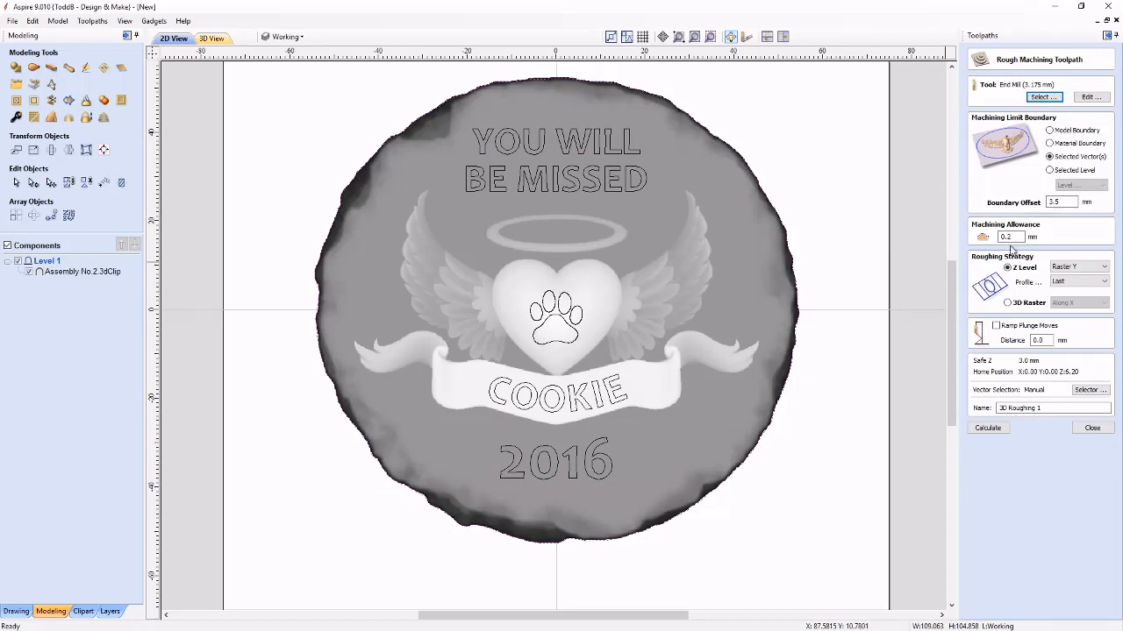
# - Calculate the roughing toolpath with the 3D Raster strategy along X and preview the rough cut
pyautogui.click(1008, 304)
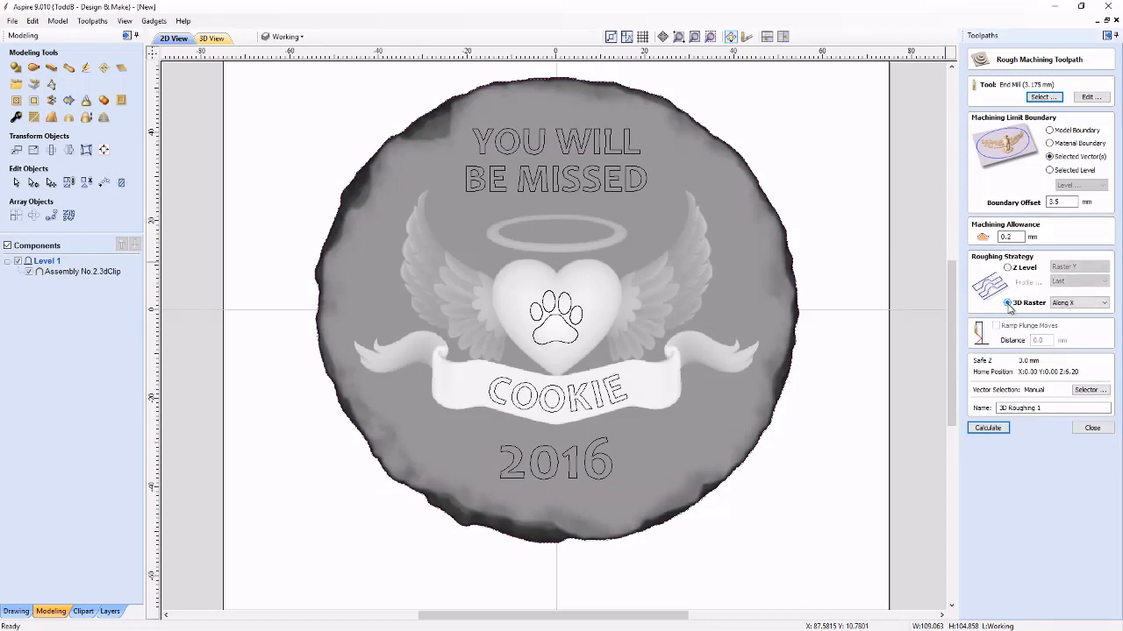
pyautogui.click(992, 430)
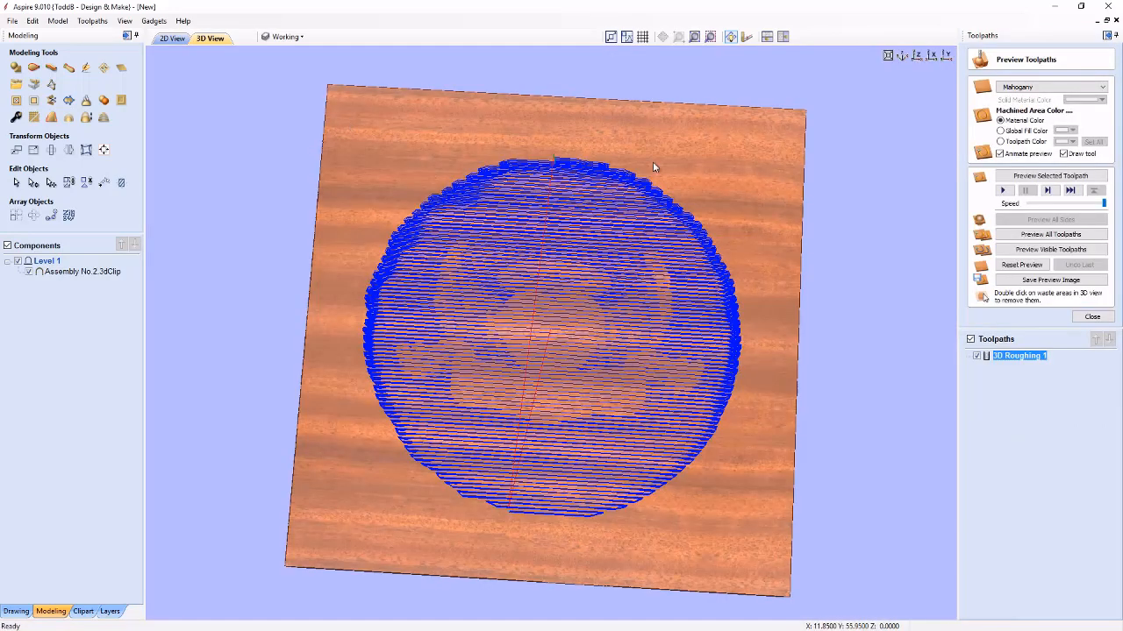
pyautogui.click(1045, 251)
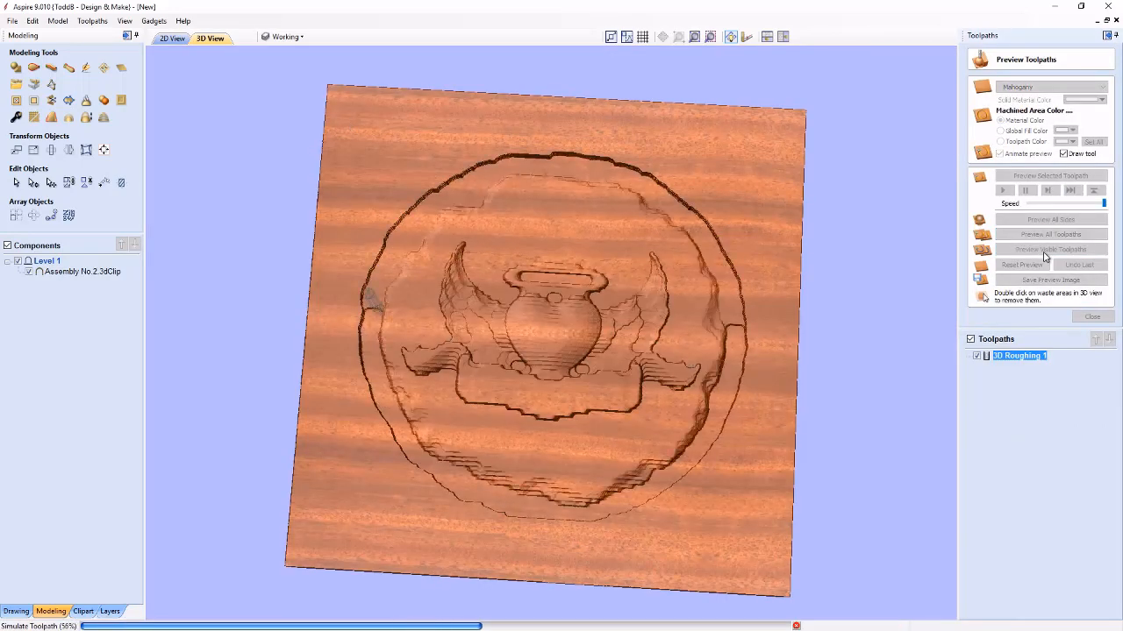
pyautogui.moveTo(528, 340)
pyautogui.mouseDown()
pyautogui.moveTo(622, 228)
pyautogui.moveTo(593, 386)
pyautogui.moveTo(535, 342)
pyautogui.mouseUp()
pyautogui.click(1092, 317)
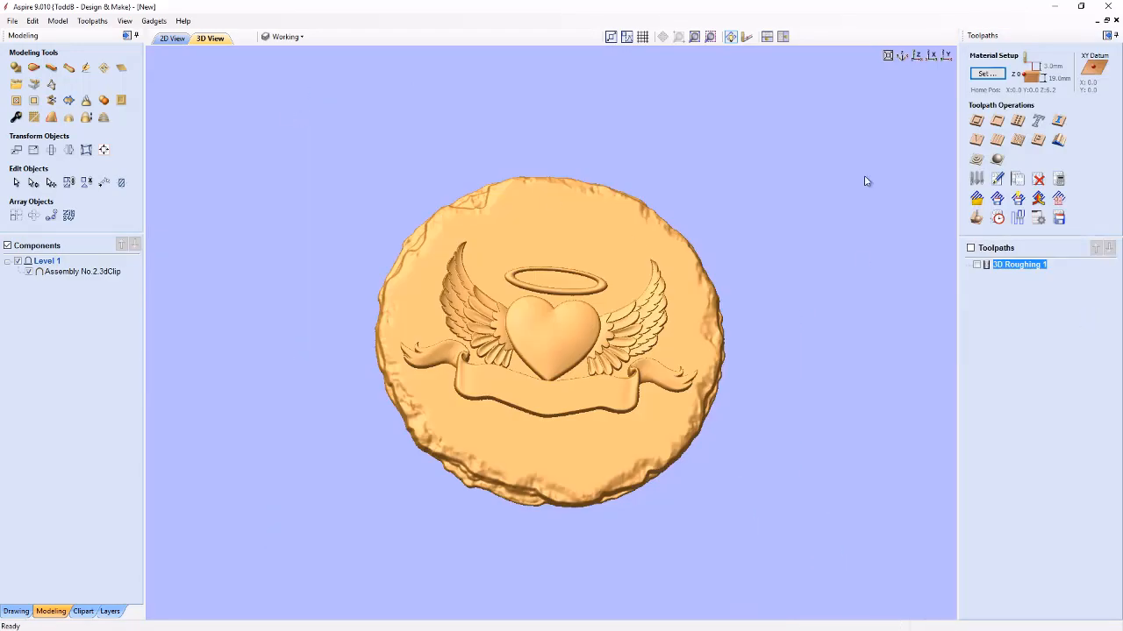
# - Calculate a raster 3D finishing toolpath within the selected boundary using the Ball Nose (1.59 mm) and a 1.5 mm boundary offset
pyautogui.click(997, 158)
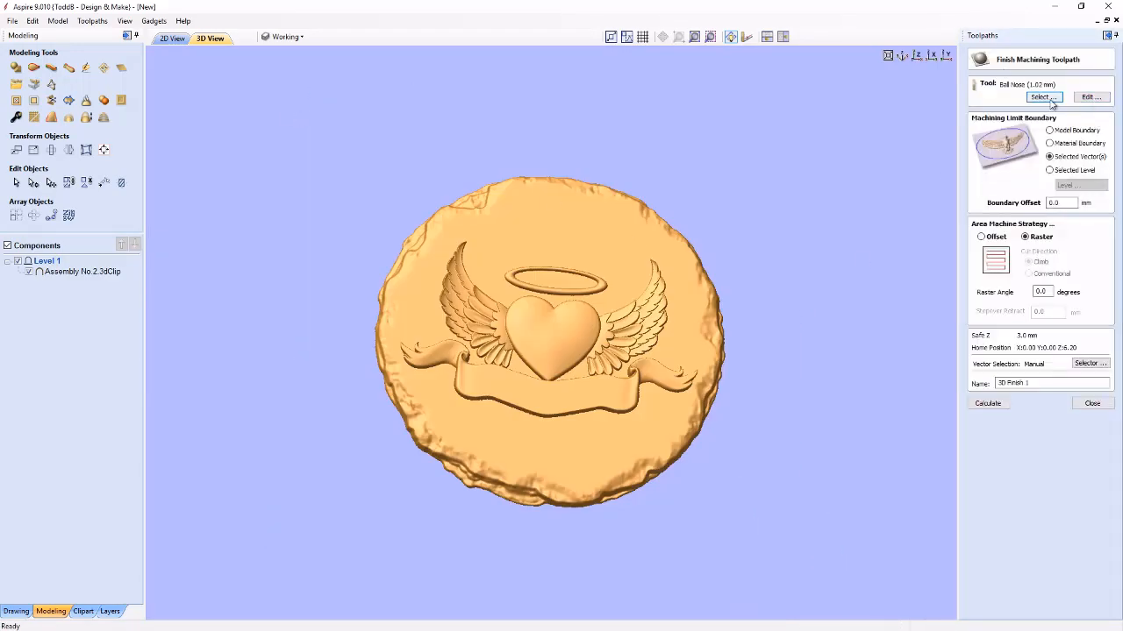
pyautogui.click(474, 227)
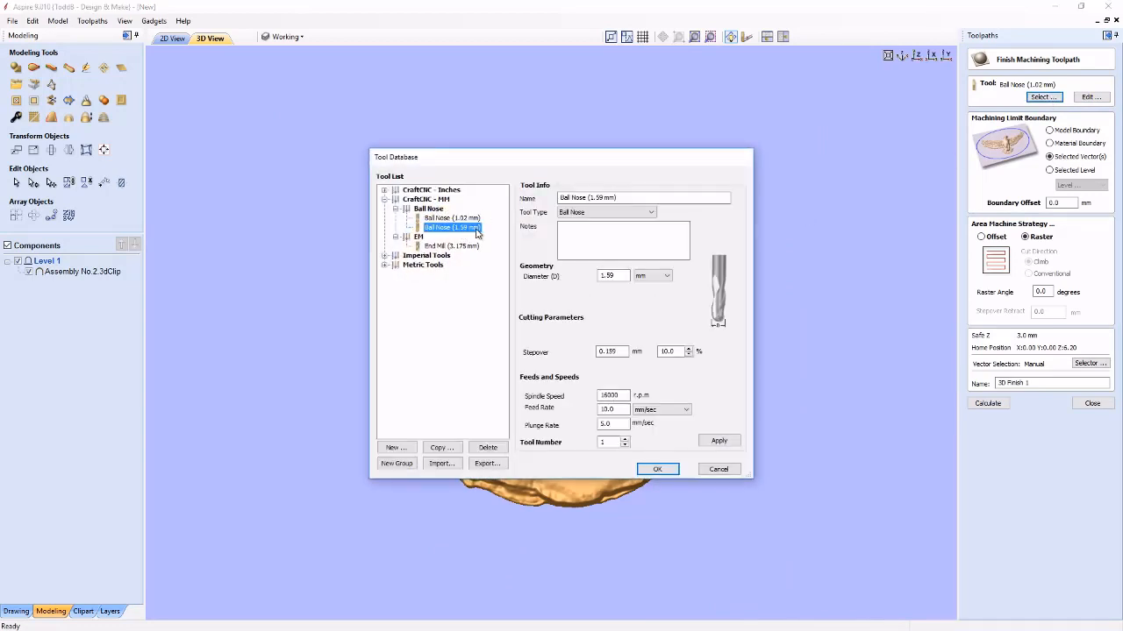
pyautogui.click(657, 469)
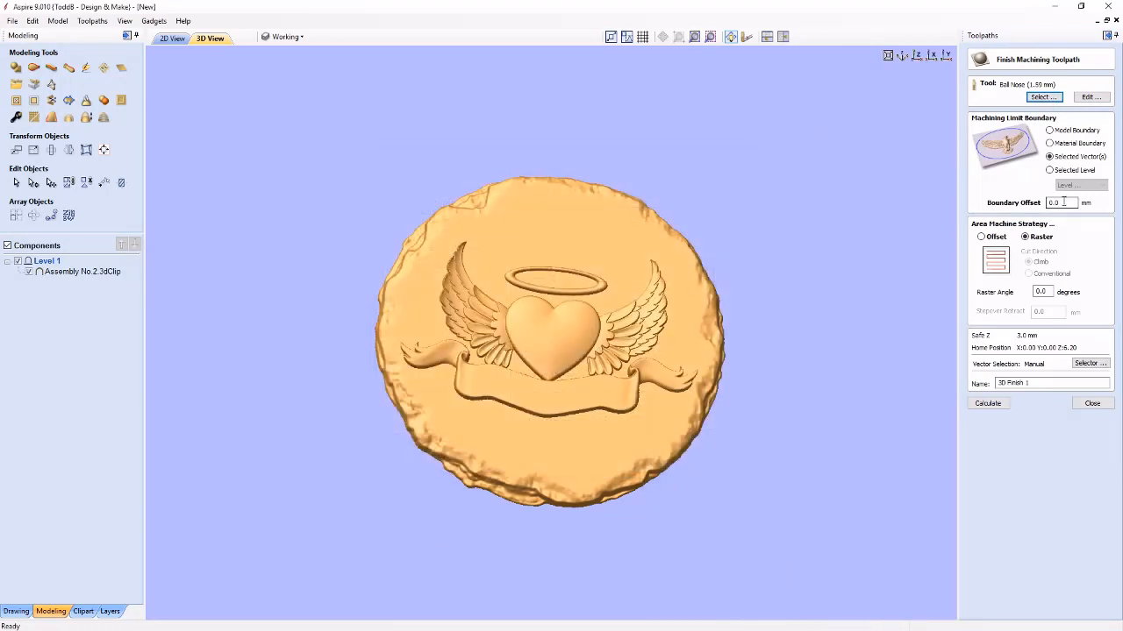
pyautogui.moveTo(1063, 202); pyautogui.dragTo(1043, 204)
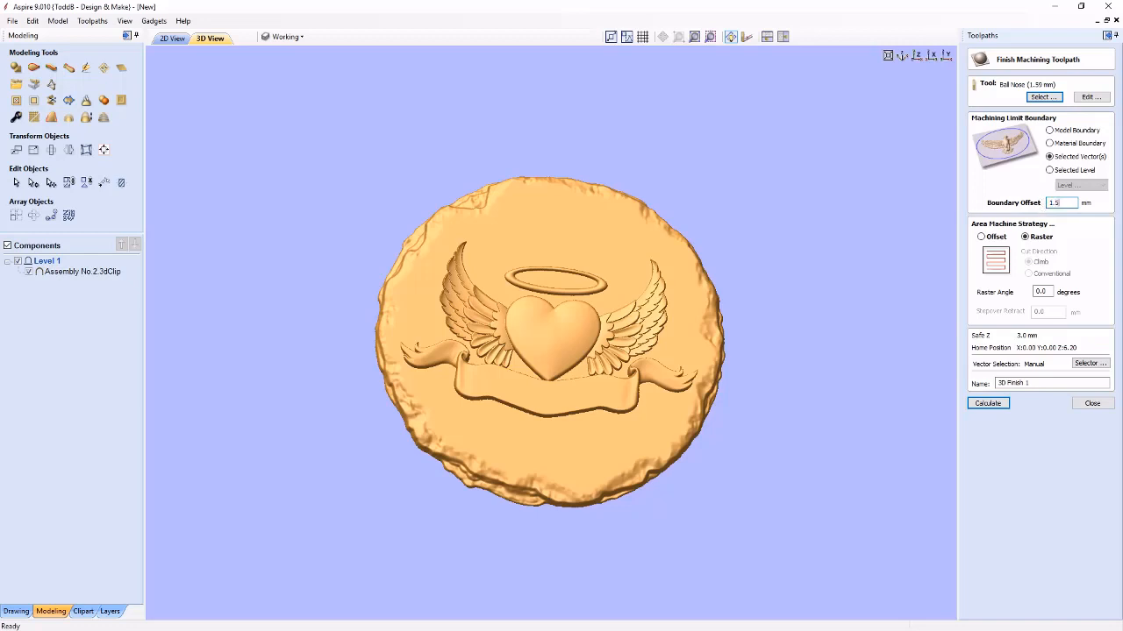
pyautogui.click(998, 407)
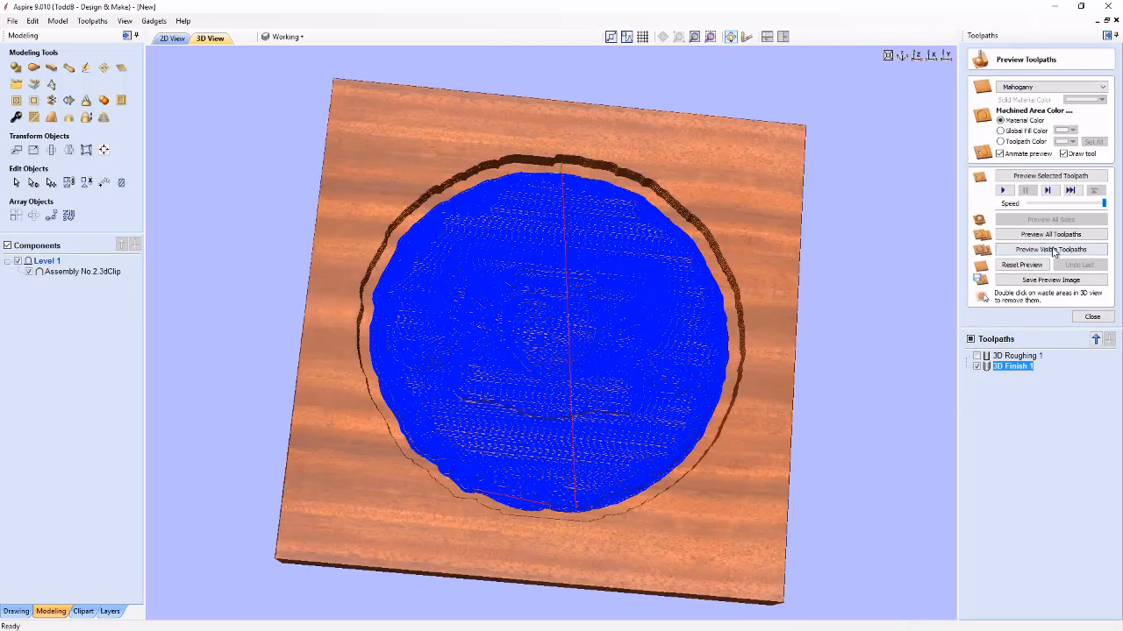
# - Preview the finishing cut on the material and return to the 2D drawing
pyautogui.click(1052, 251)
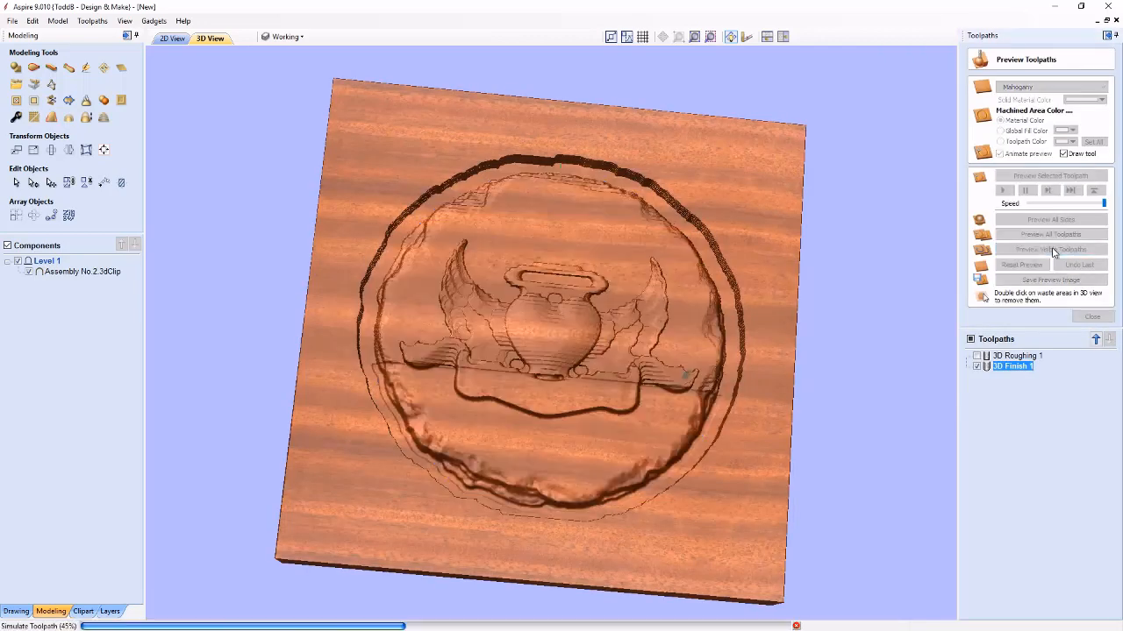
pyautogui.moveTo(580, 290); pyautogui.dragTo(516, 333)
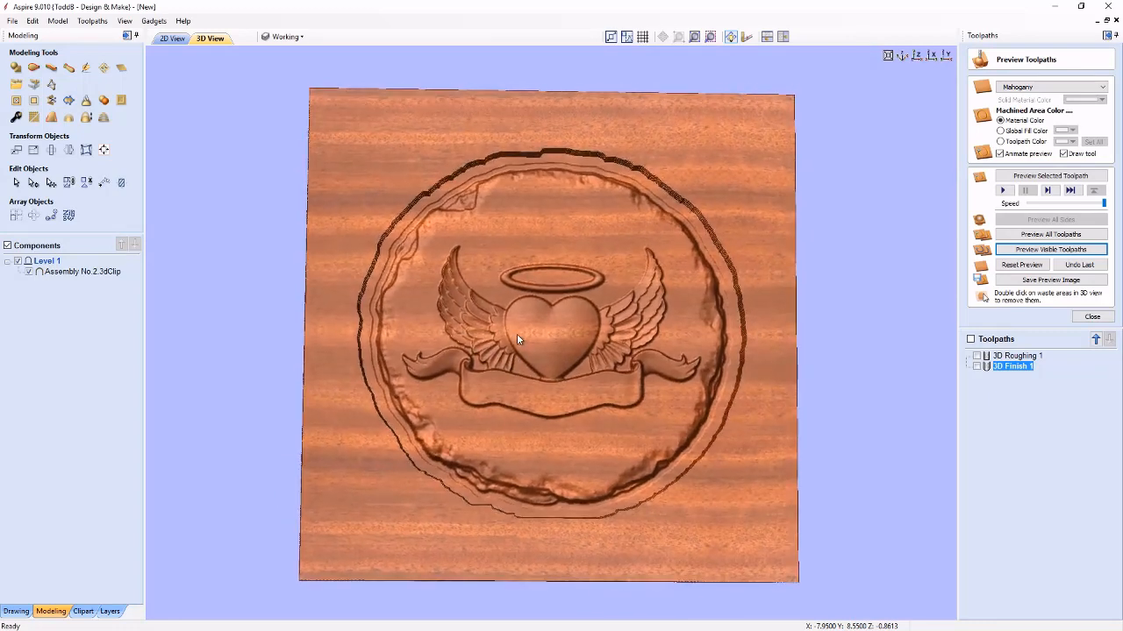
pyautogui.click(1093, 317)
pyautogui.click(172, 38)
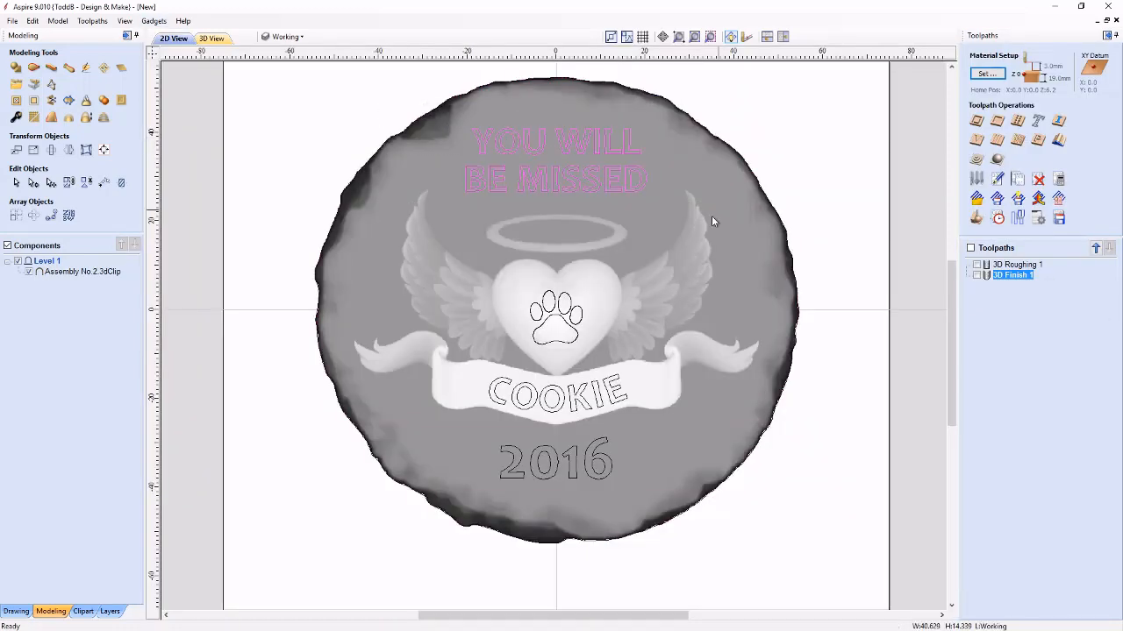
pyautogui.click(567, 321)
pyautogui.keyDown('shift'); pyautogui.click(554, 394); pyautogui.keyUp('shift')
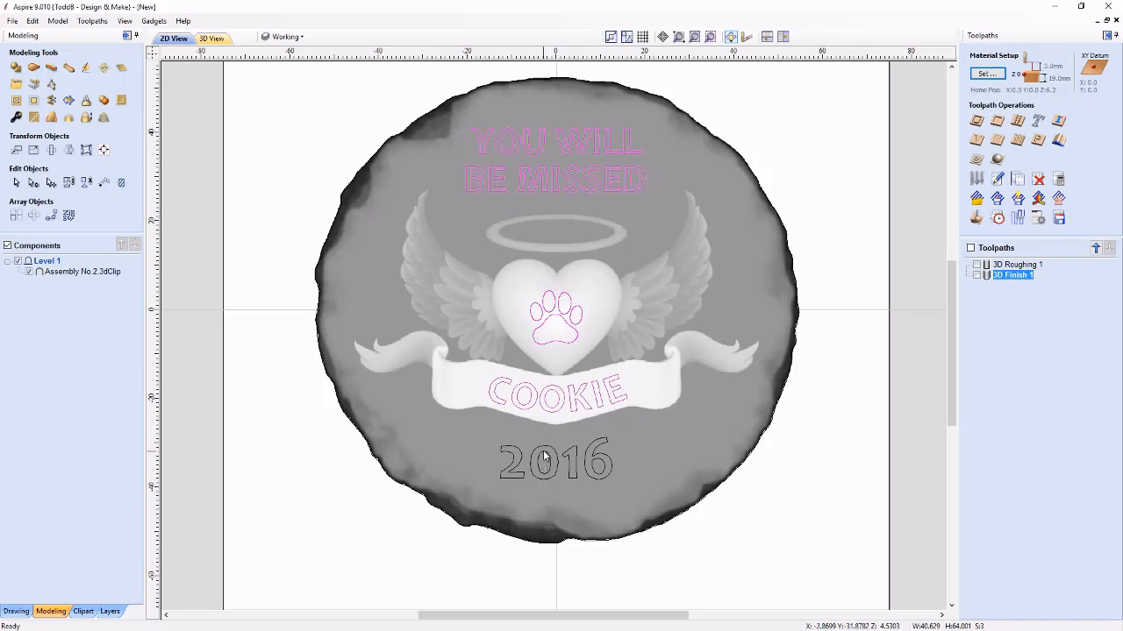
pyautogui.click(472, 263)
# - Create a 0.5 mm deep pocket toolpath for the paw print with Ball Nose (1.59 mm), projected onto the 3D model, and preview it
pyautogui.moveTo(273, 222); pyautogui.dragTo(620, 369)
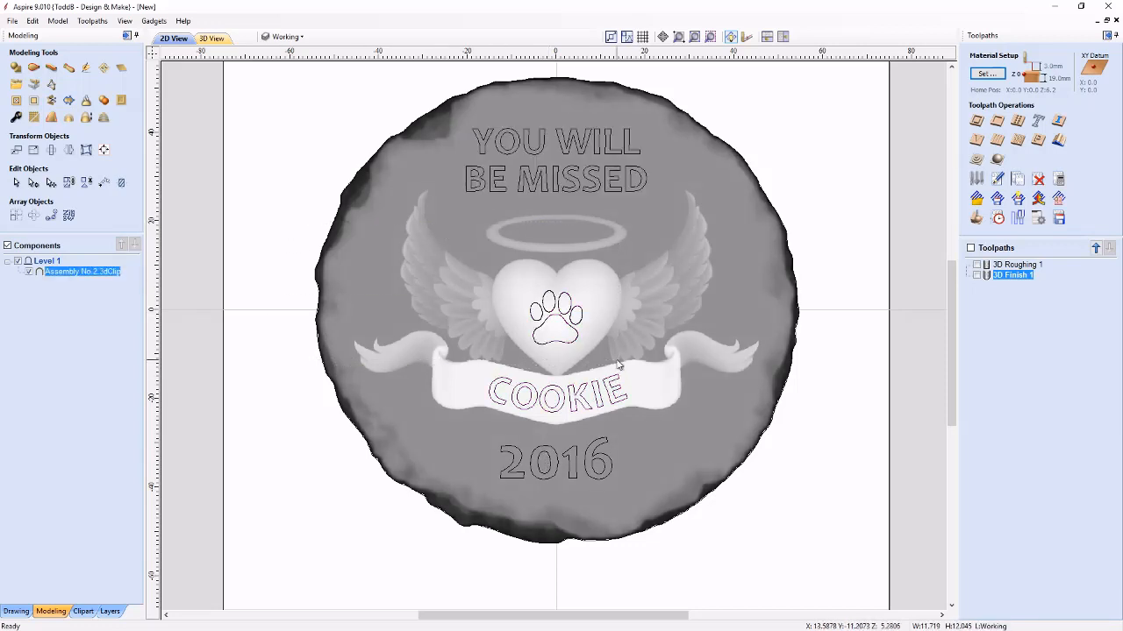
pyautogui.click(997, 127)
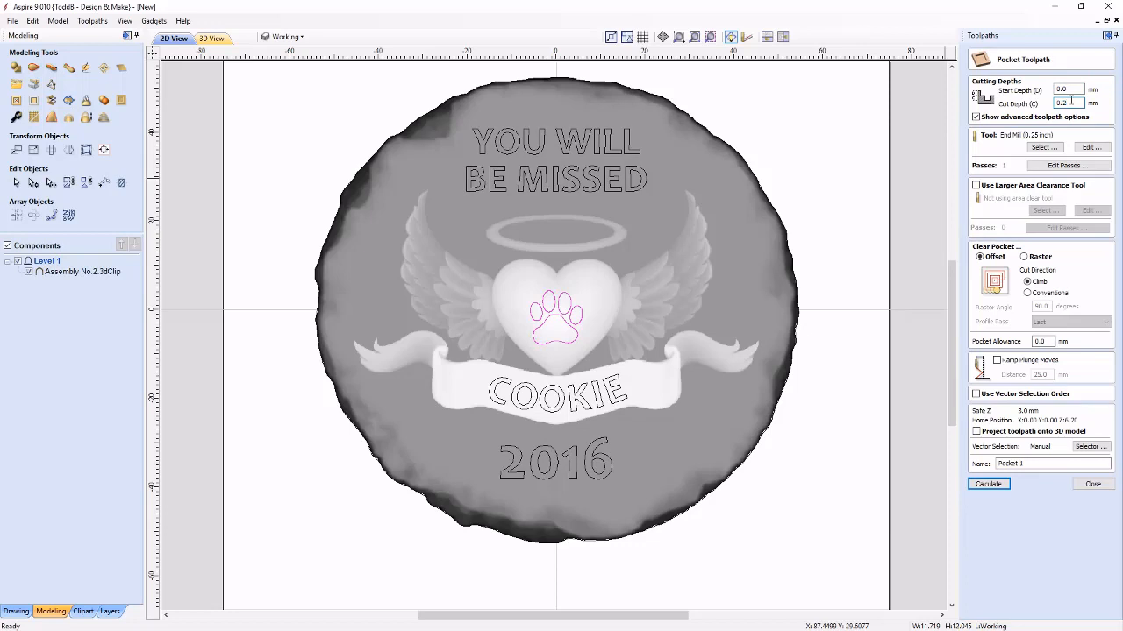
pyautogui.click(1059, 149)
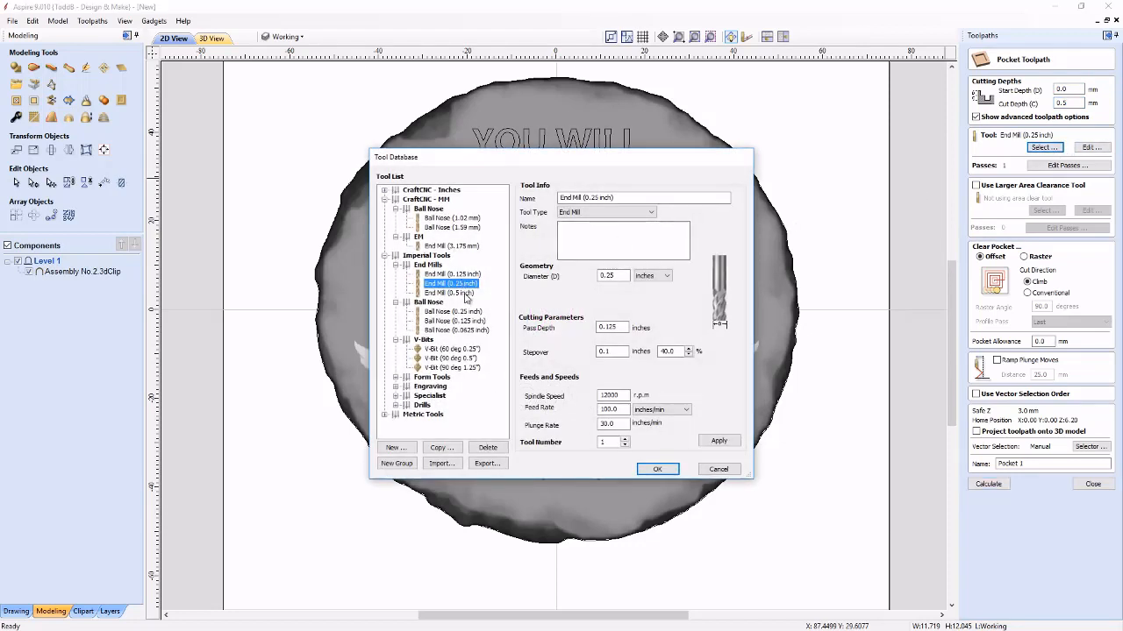
pyautogui.click(452, 228)
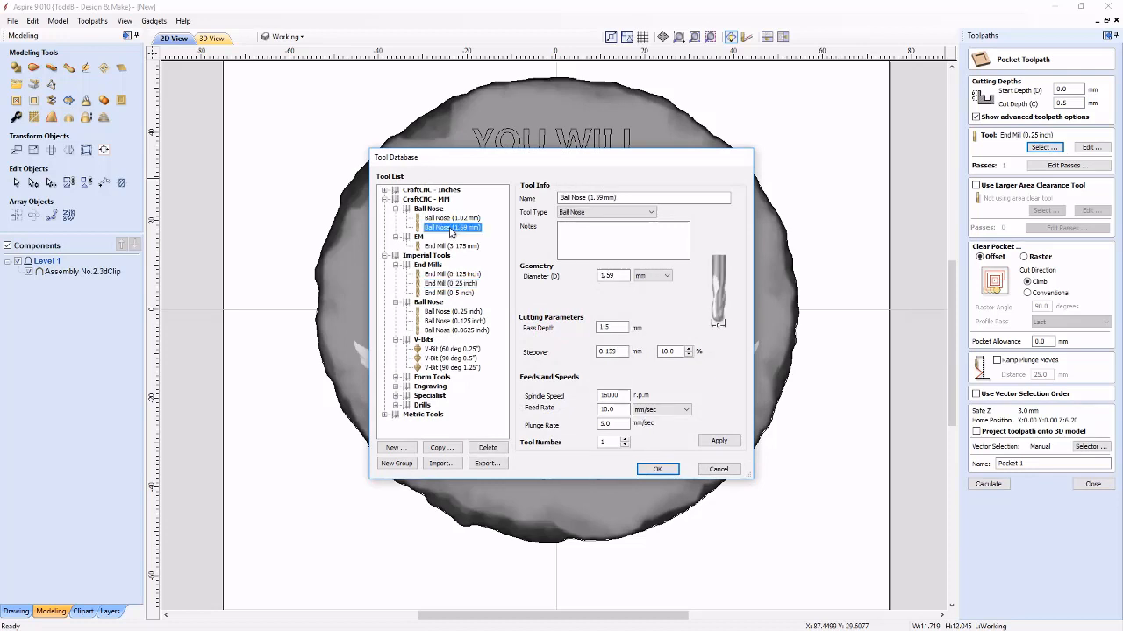
pyautogui.click(657, 469)
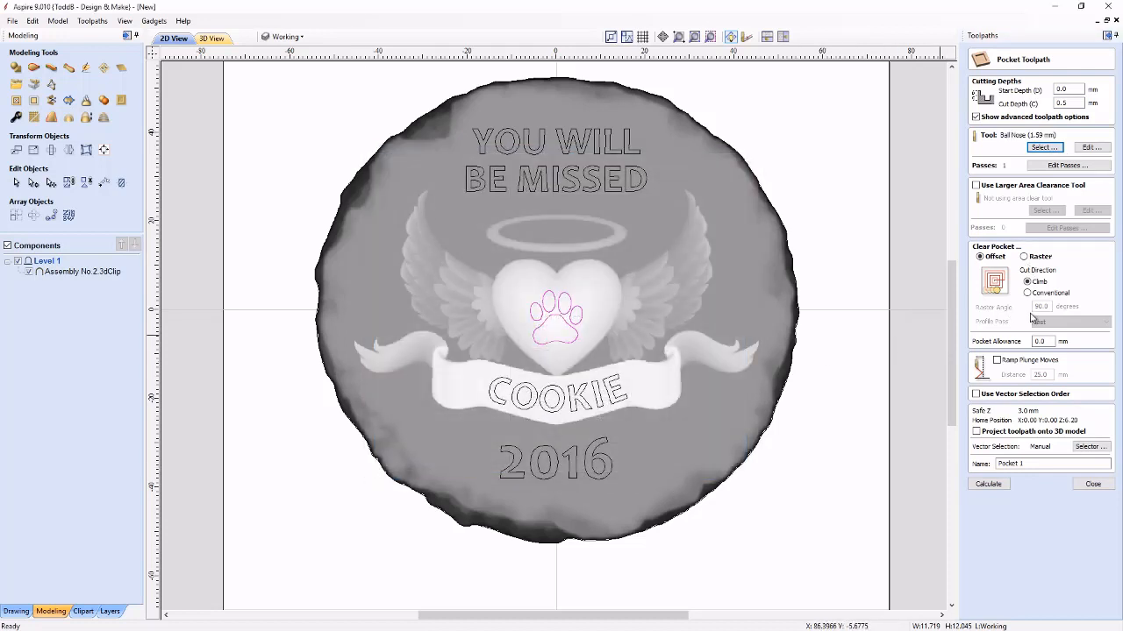
pyautogui.click(987, 484)
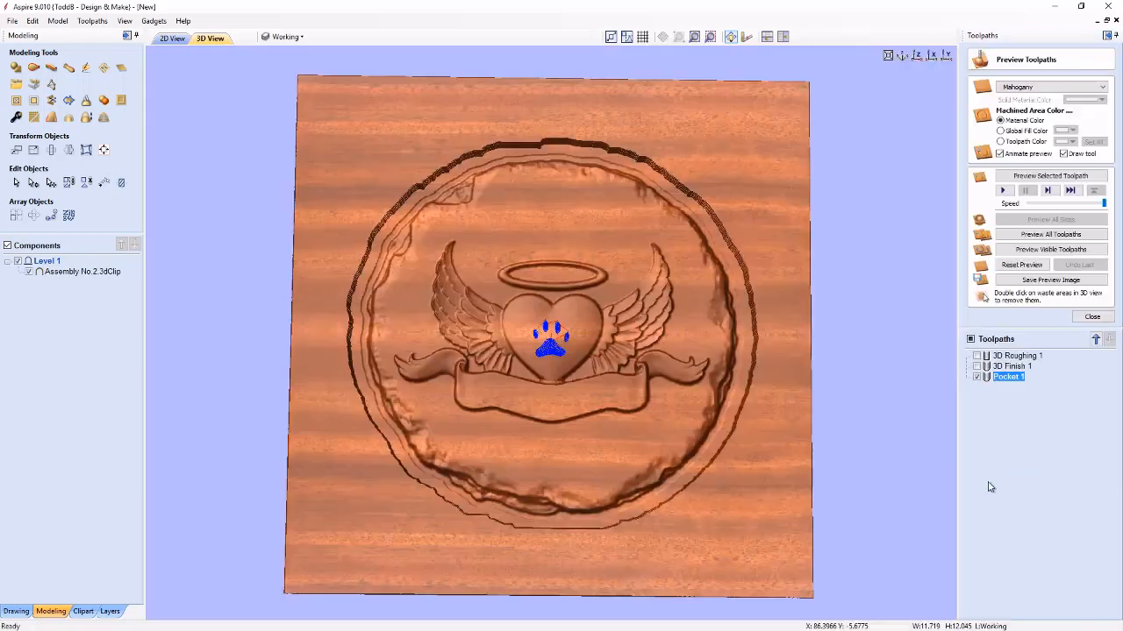
pyautogui.click(1028, 253)
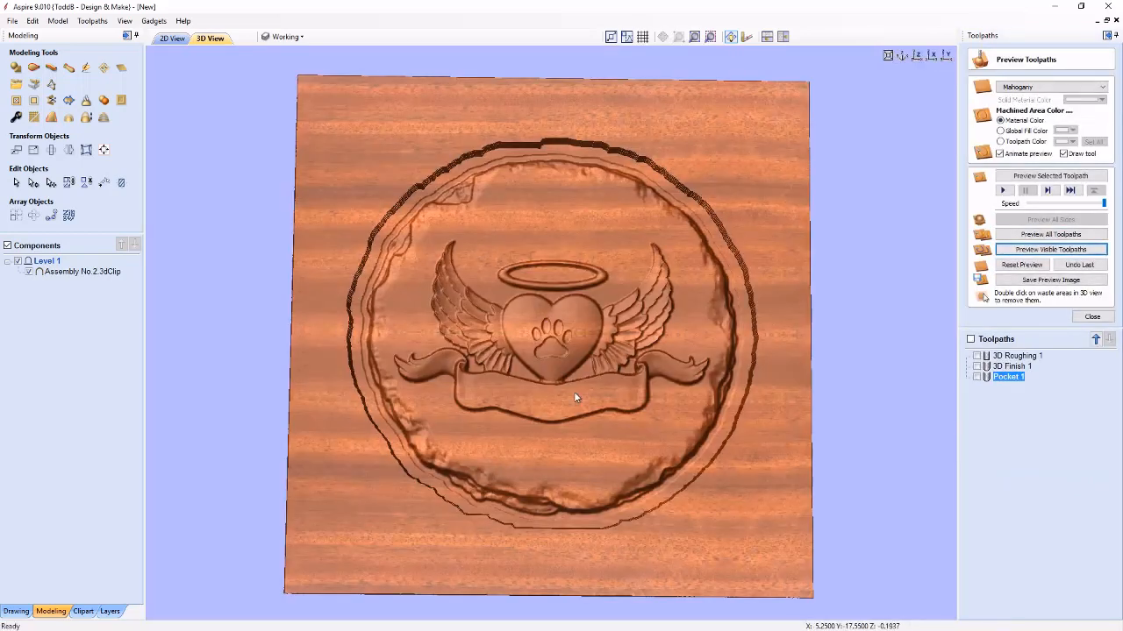
pyautogui.moveTo(574, 391); pyautogui.dragTo(644, 418)
# - Set the paw print pocket's cut depth to 0.75 mm, recalculate it and preview the deeper cut
pyautogui.doubleClick(1009, 376)
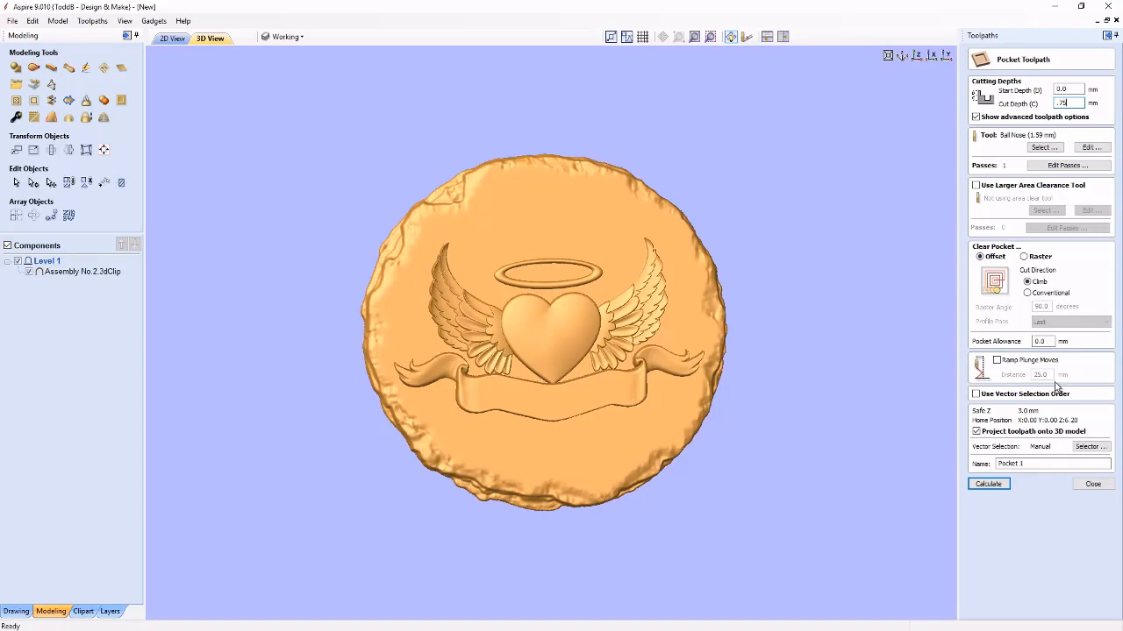
pyautogui.click(988, 485)
pyautogui.click(1050, 249)
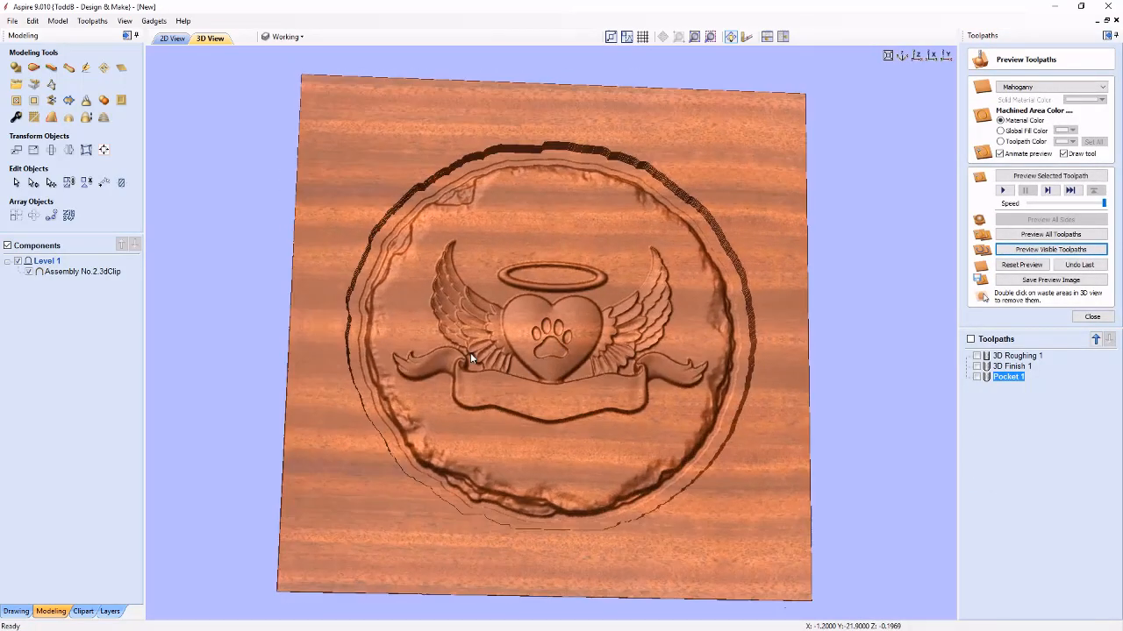
pyautogui.moveTo(470, 353); pyautogui.dragTo(571, 401)
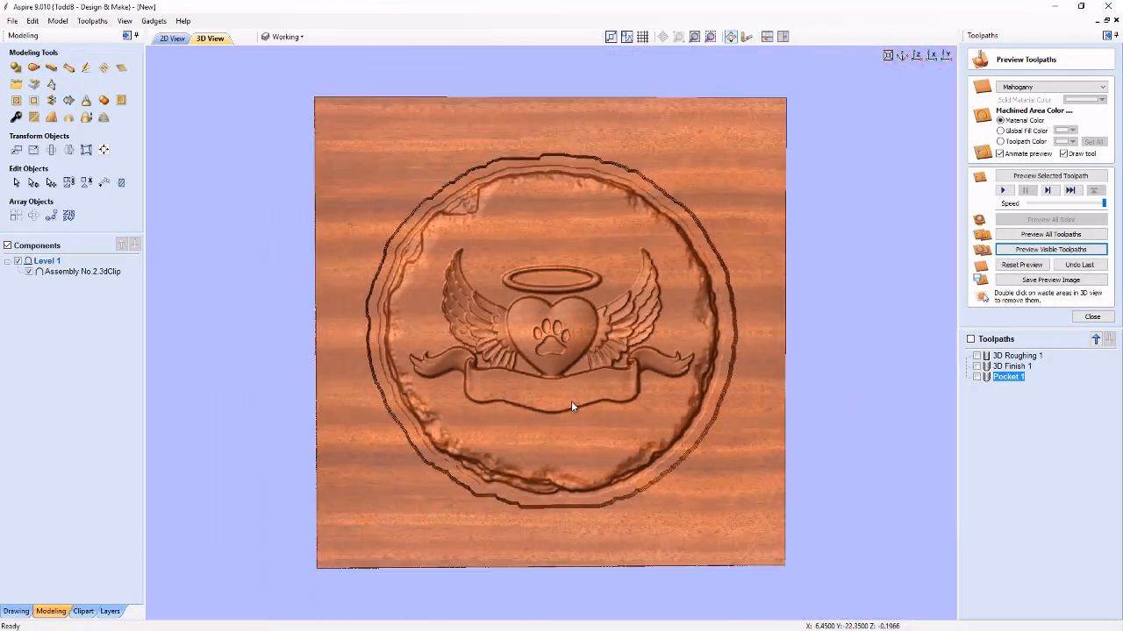
pyautogui.scroll(3, 571, 401)
pyautogui.click(1092, 316)
# - Select the message, year and name lettering together in the 2D drawing
pyautogui.click(173, 38)
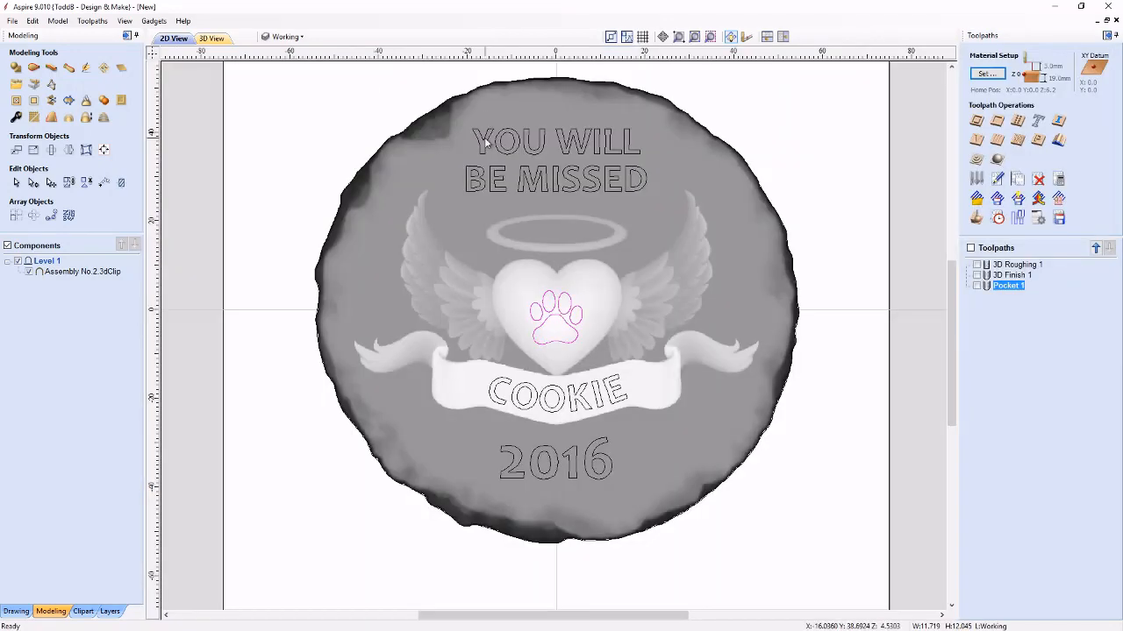
pyautogui.moveTo(422, 107); pyautogui.dragTo(702, 219)
pyautogui.keyDown('shift'); pyautogui.moveTo(395, 428); pyautogui.dragTo(653, 501); pyautogui.keyUp('shift')
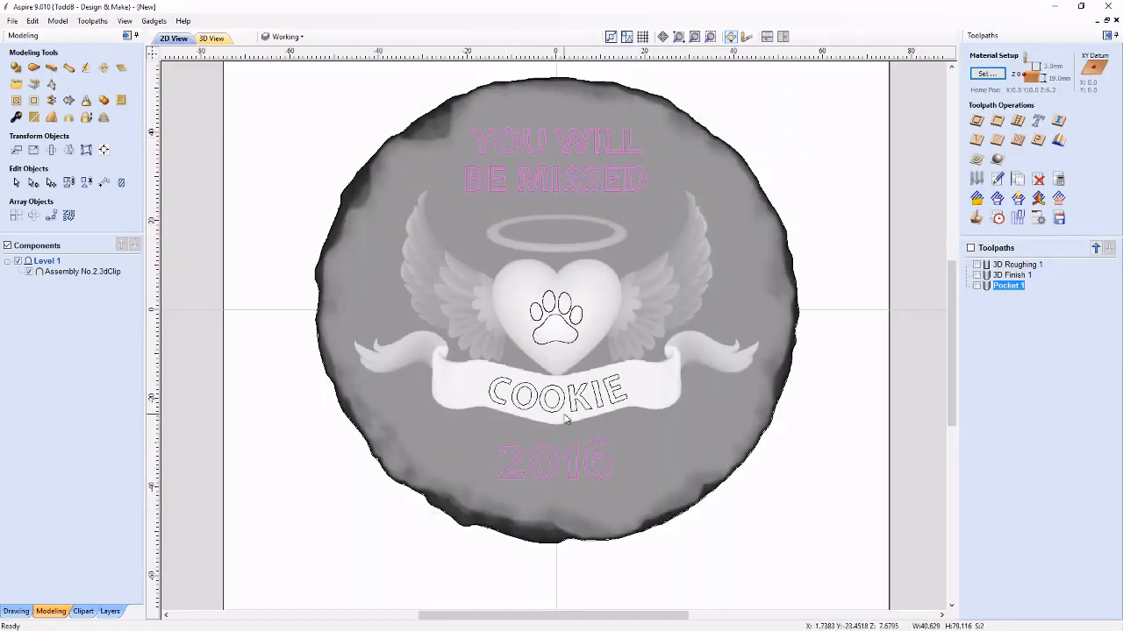
pyautogui.keyDown('shift'); pyautogui.click(566, 417); pyautogui.keyUp('shift')
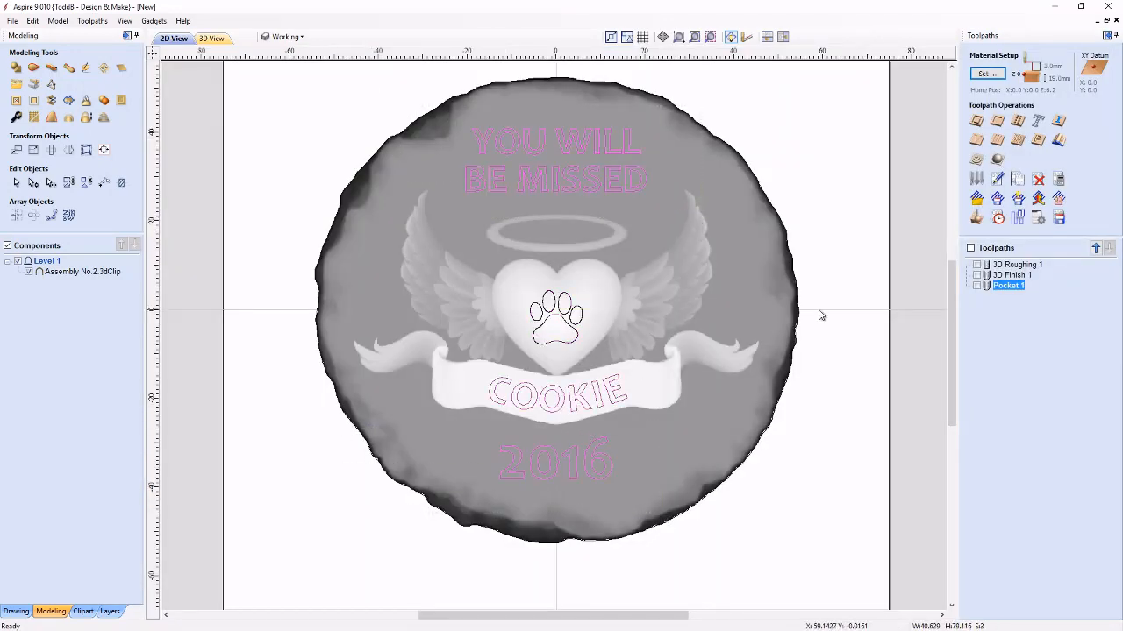
# - Try a 0.75 mm deep pocket toolpath on the lettering with Ball Nose (1.59 mm), and delete that toolpath
pyautogui.click(978, 142)
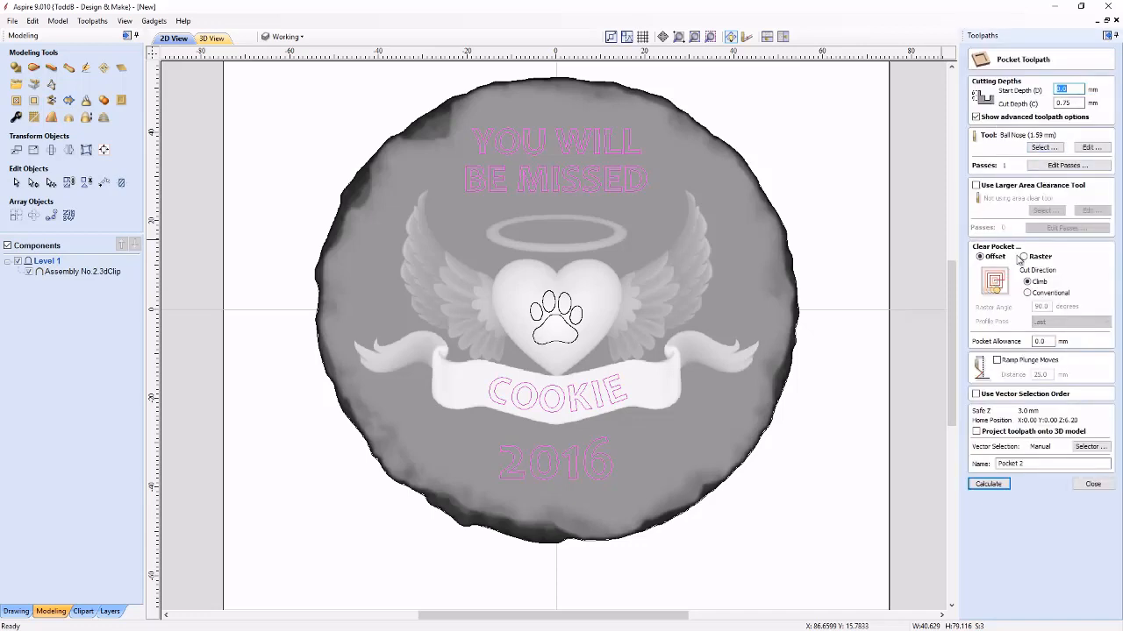
pyautogui.click(989, 484)
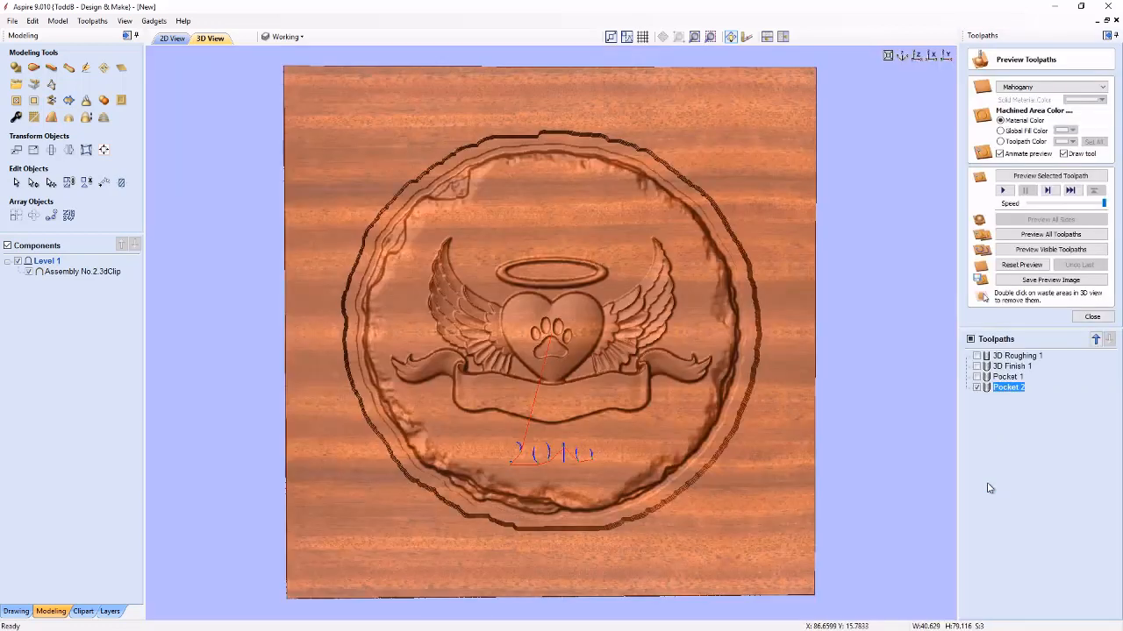
pyautogui.rightClick(1011, 396)
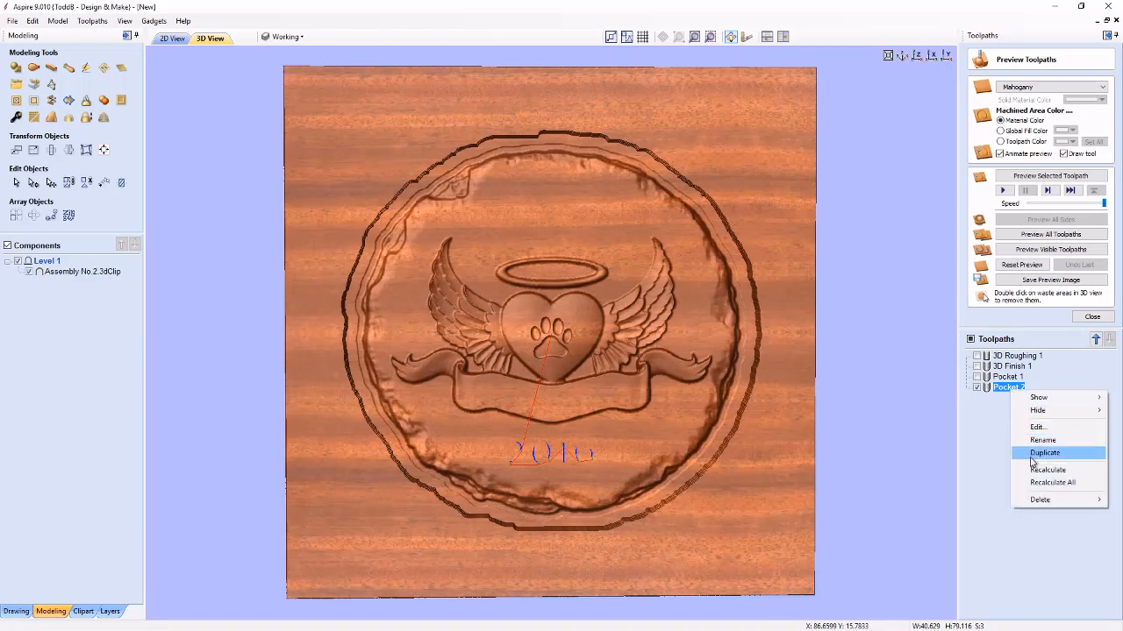
pyautogui.moveTo(1041, 499)
pyautogui.click(939, 499)
pyautogui.click(1092, 317)
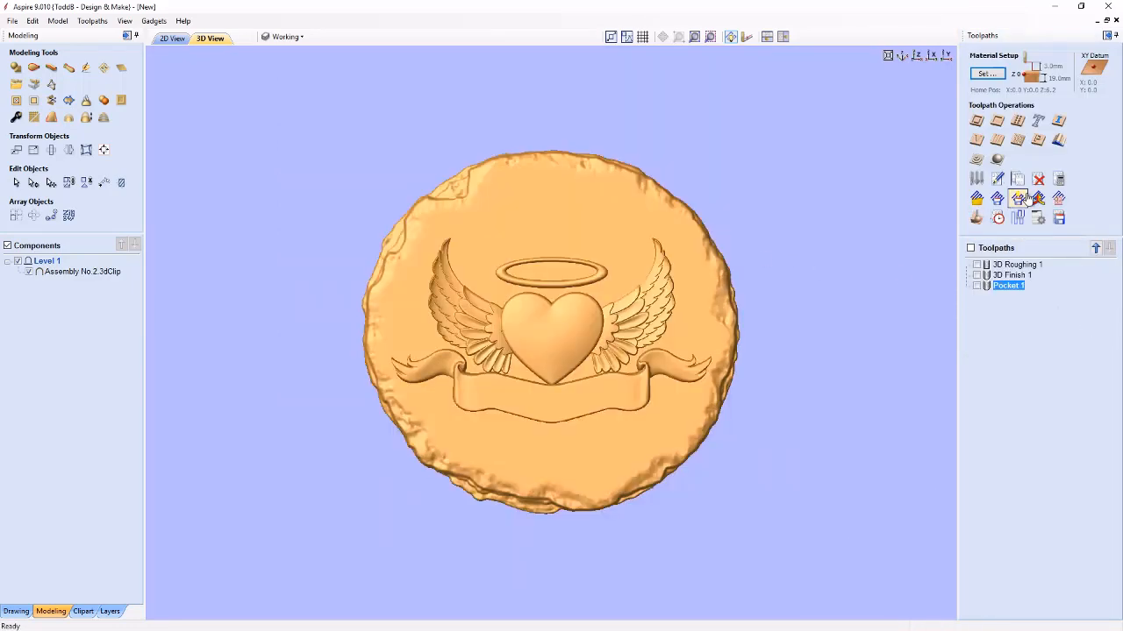
# - Create a V-Carve toolpath for the lettering with V-Bit (60 deg 3 mm) and a flat depth, projected onto the 3D model, and preview it
pyautogui.click(976, 140)
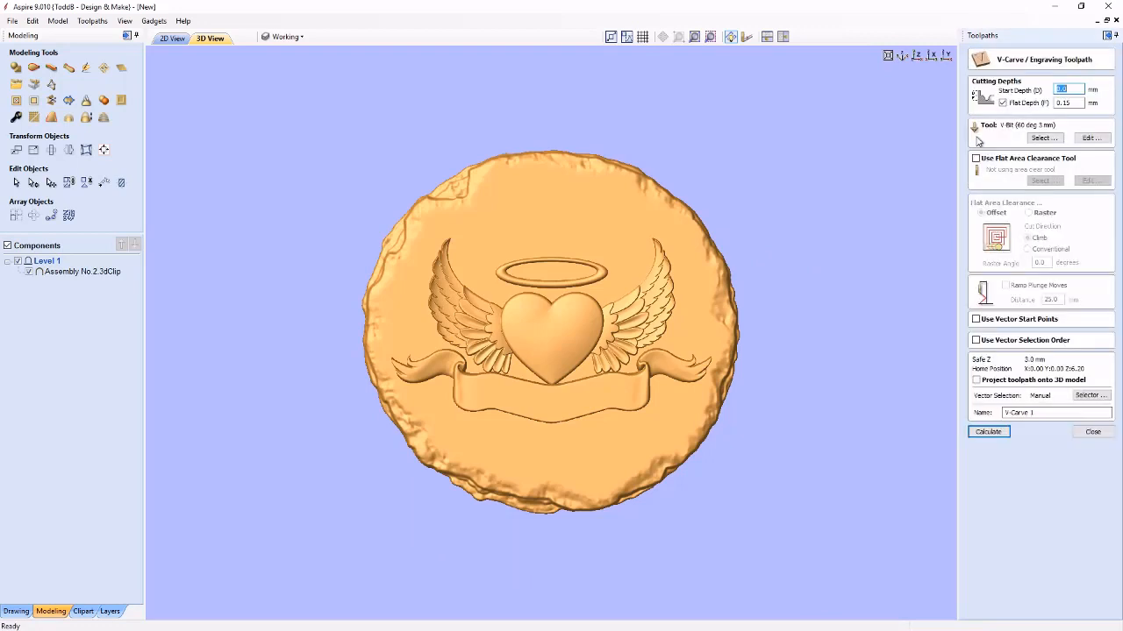
pyautogui.click(209, 38)
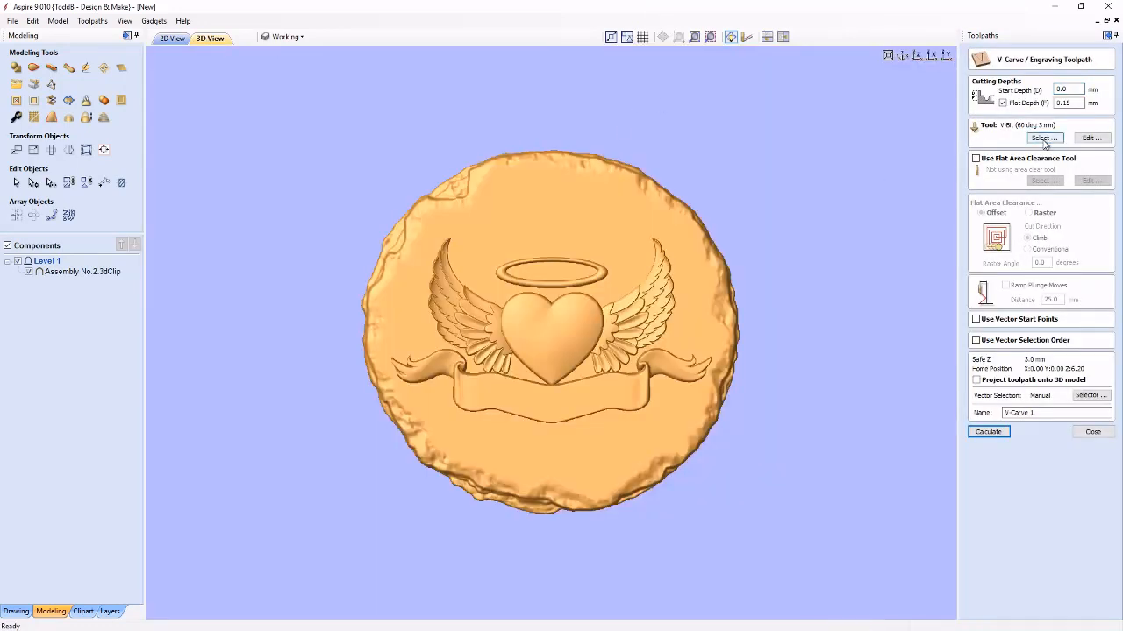
pyautogui.click(1068, 102)
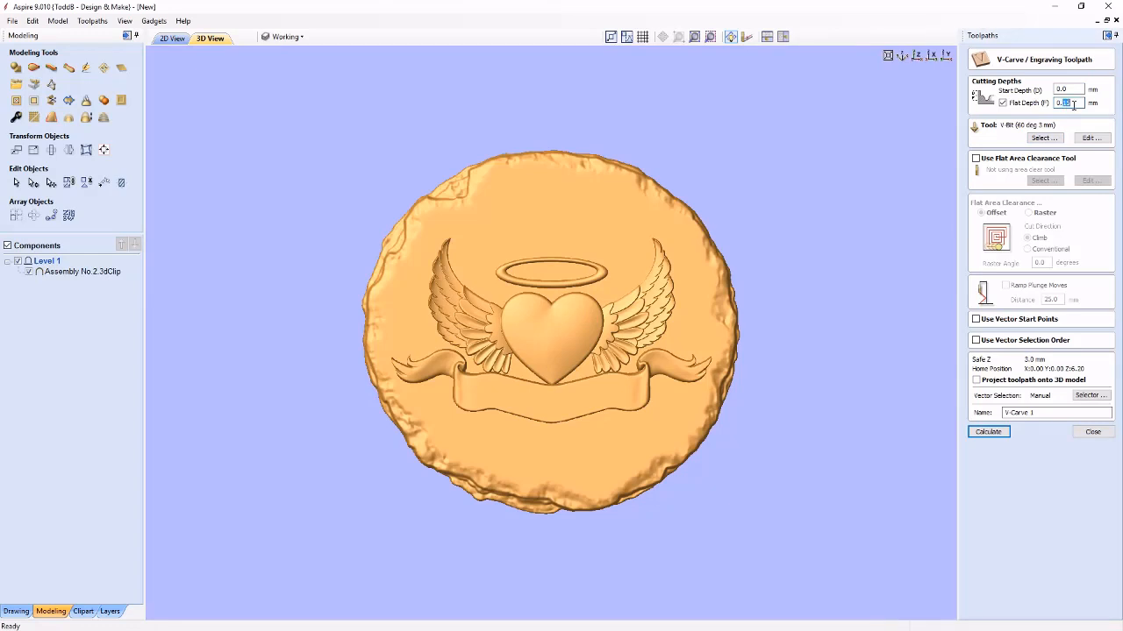
pyautogui.click(988, 431)
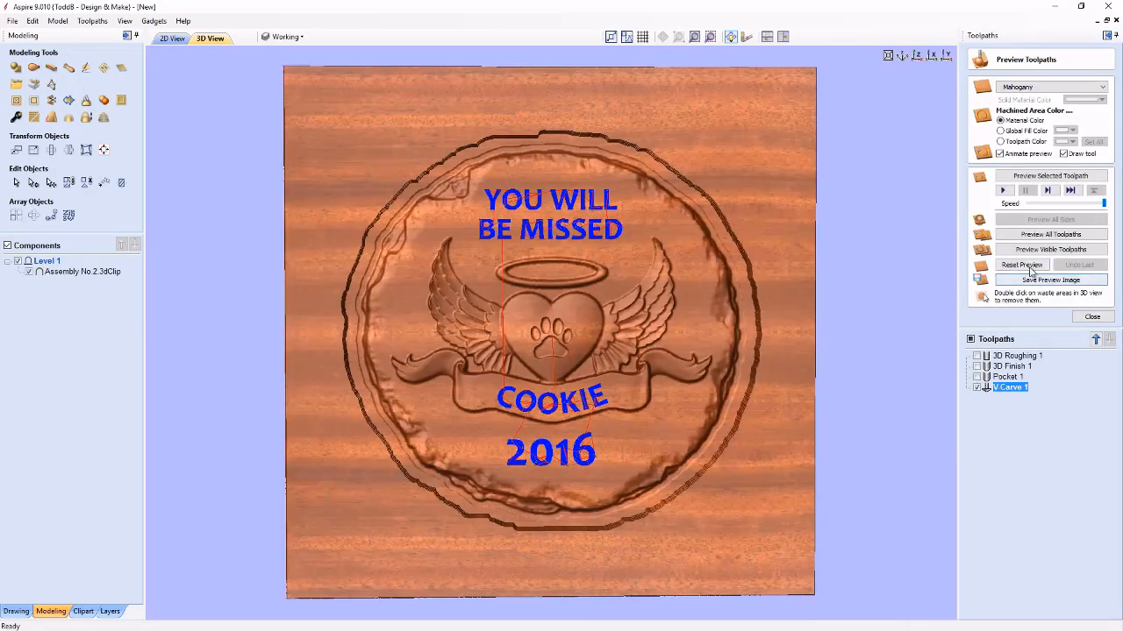
pyautogui.click(1031, 254)
pyautogui.moveTo(546, 409); pyautogui.dragTo(573, 378)
pyautogui.scroll(4, 574, 359)
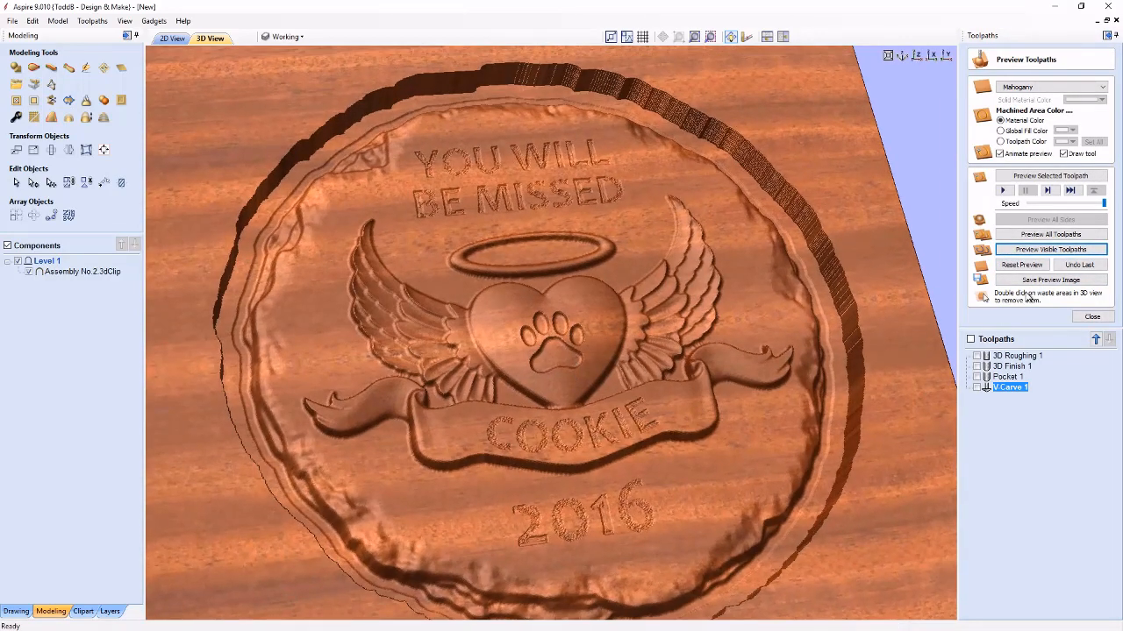
# - Set the lettering V-carve's flat depth to 0.5 mm, recalculate it and preview the cut
pyautogui.doubleClick(1007, 387)
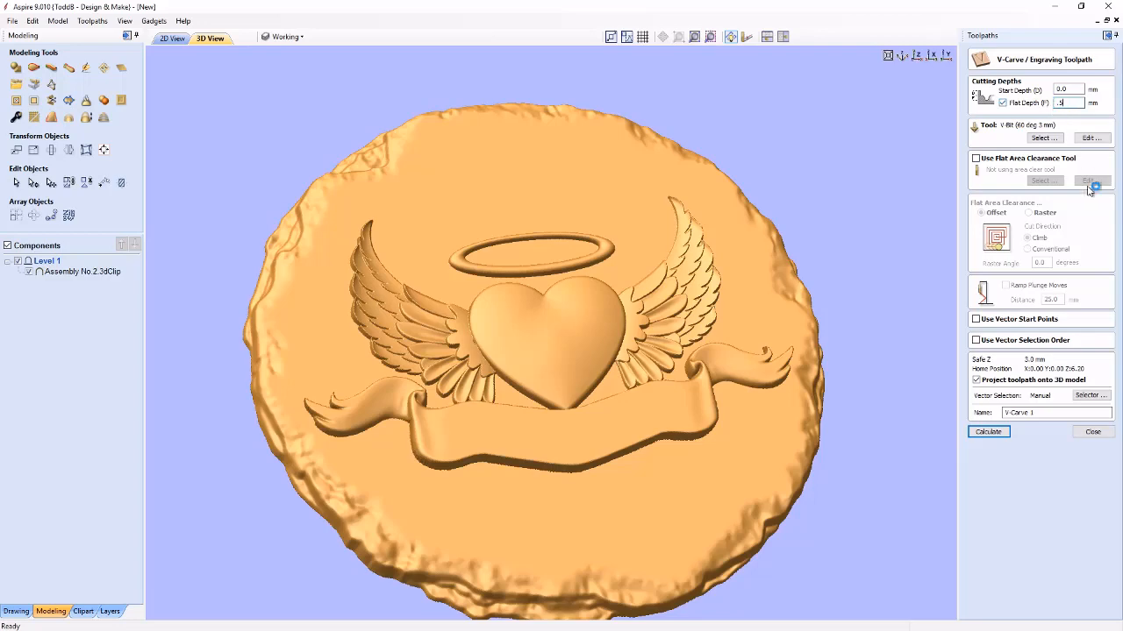
pyautogui.click(988, 431)
pyautogui.click(1031, 253)
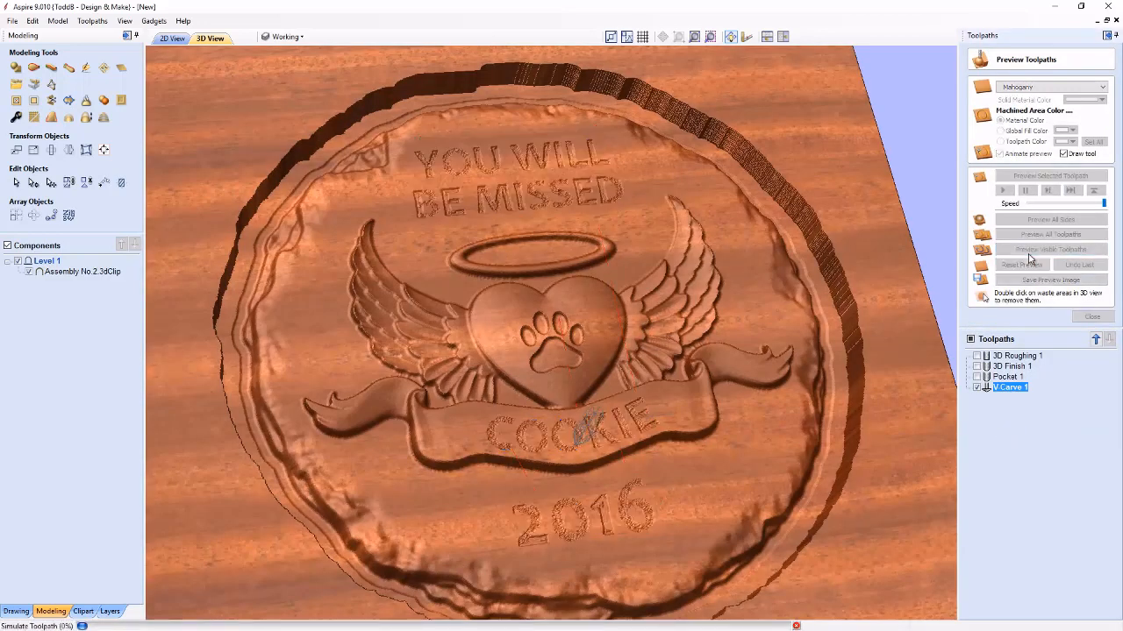
pyautogui.moveTo(631, 496); pyautogui.dragTo(629, 472)
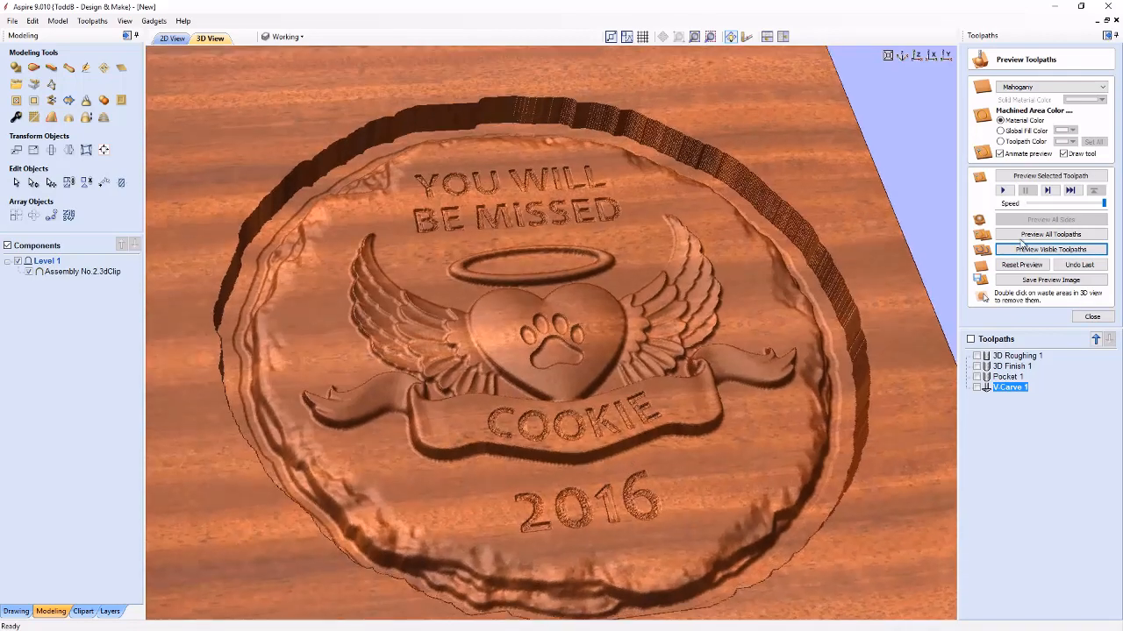
# - Try another flat depth for the lettering V-carve, recalculate it and inspect the previewed cut
pyautogui.doubleClick(1008, 389)
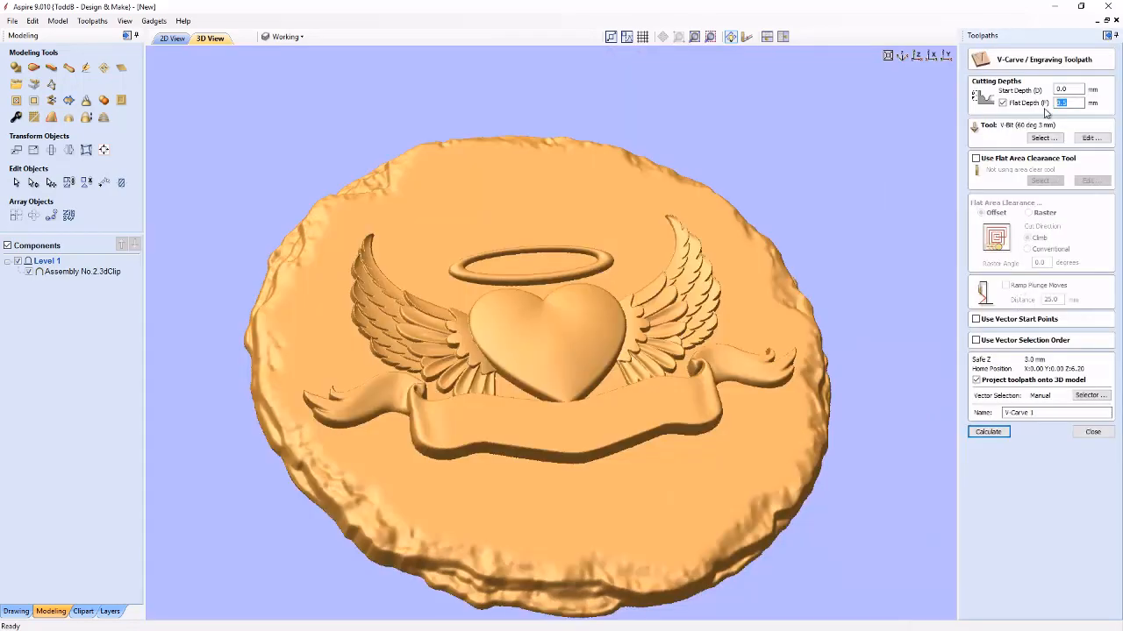
pyautogui.click(1003, 431)
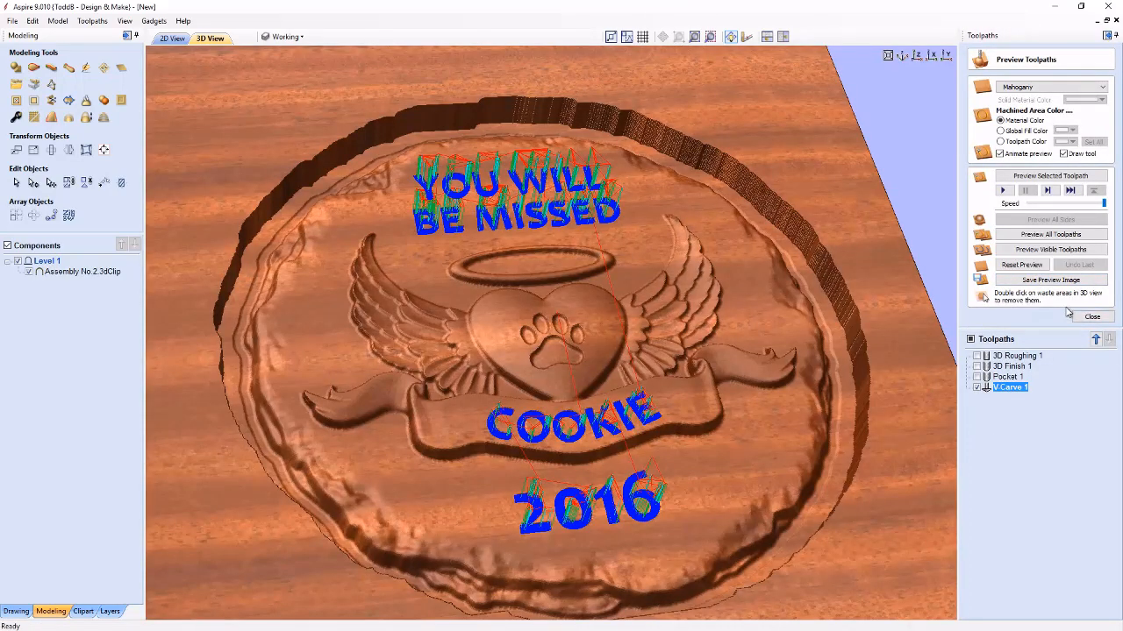
pyautogui.click(1038, 255)
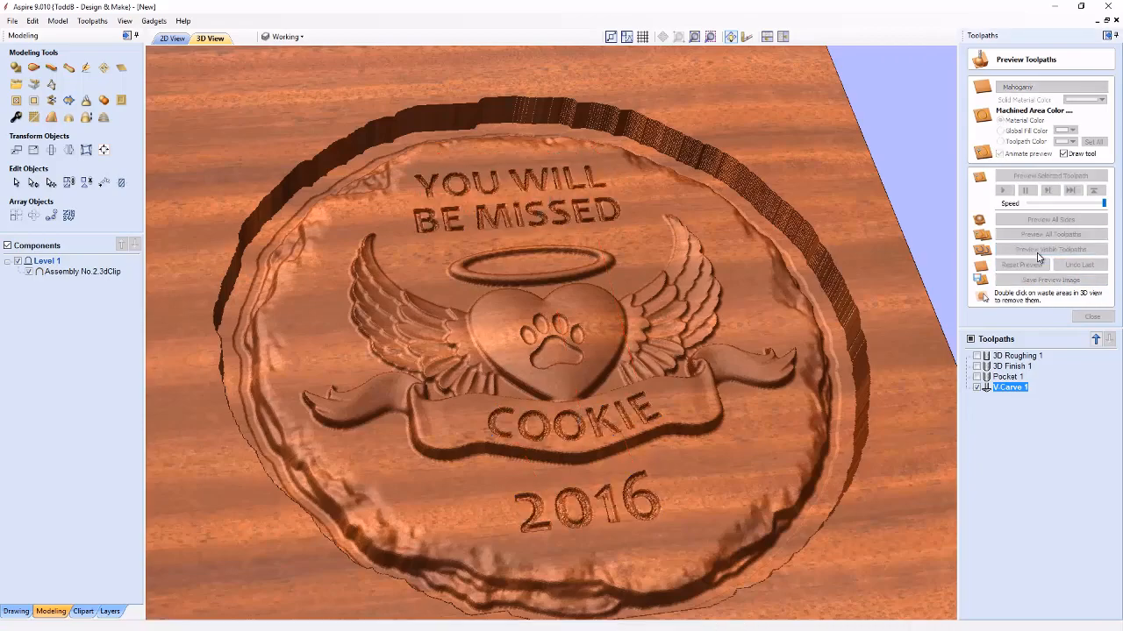
pyautogui.moveTo(604, 487); pyautogui.dragTo(592, 432)
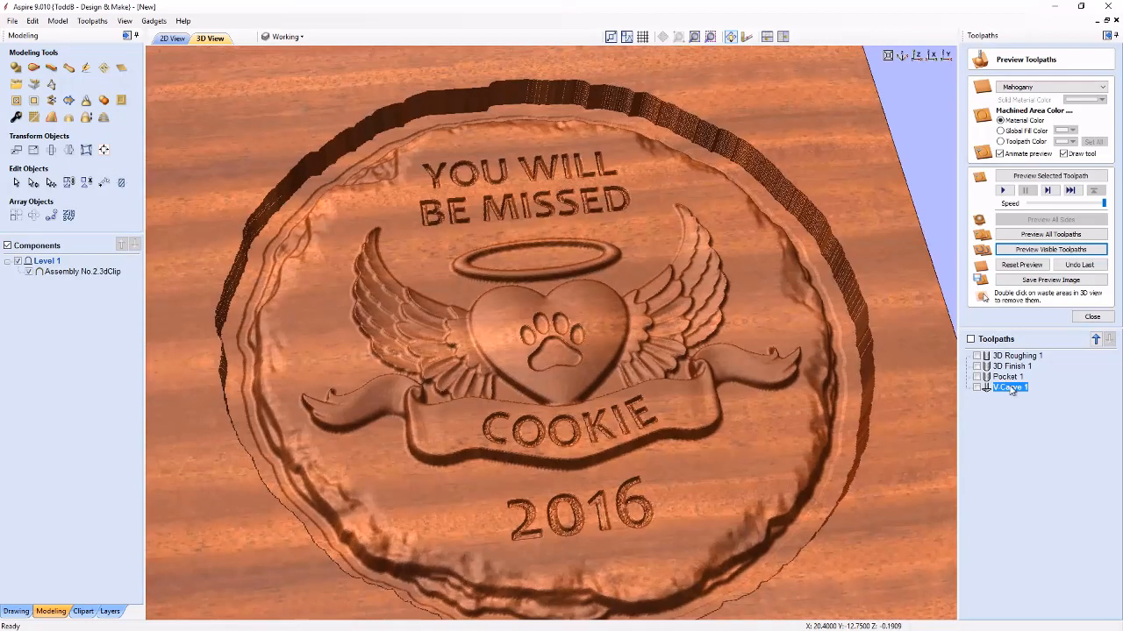
# - Set the lettering V-carve's flat depth to 1.25 mm, recalculate it and preview the result
pyautogui.doubleClick(1010, 388)
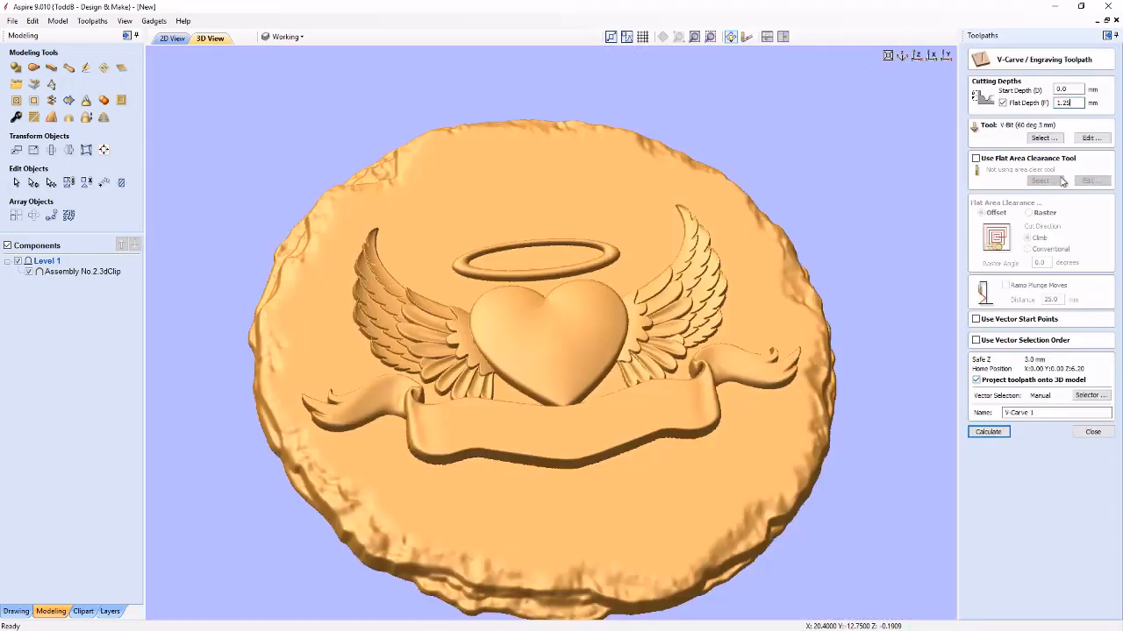
pyautogui.click(1000, 432)
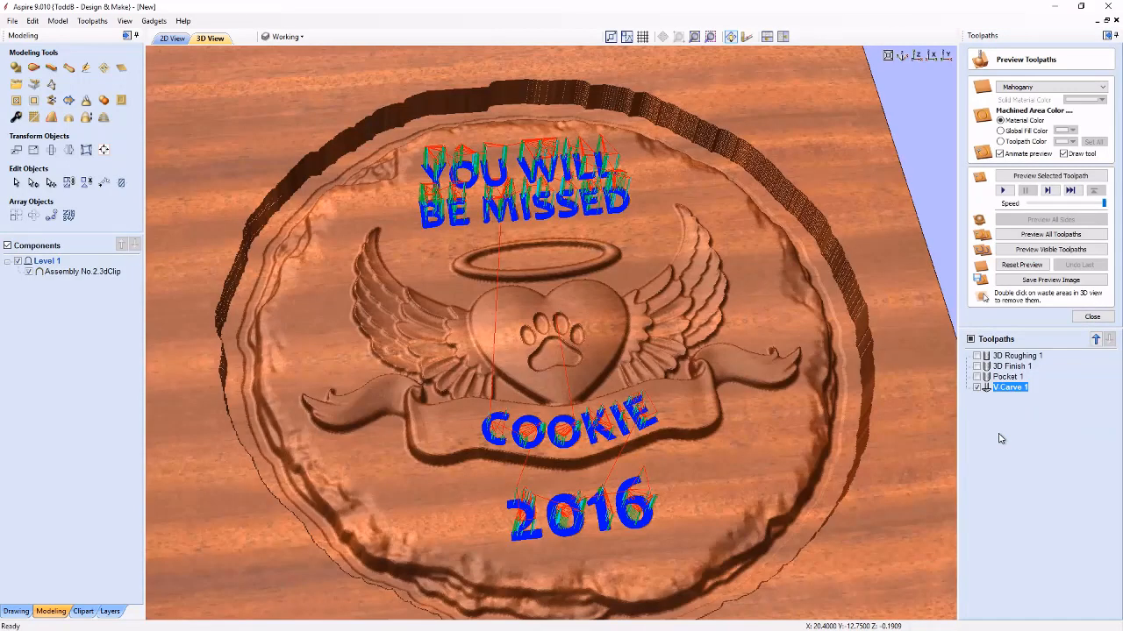
pyautogui.click(1028, 253)
pyautogui.moveTo(625, 325); pyautogui.dragTo(598, 394)
pyautogui.scroll(-3, 598, 394)
pyautogui.click(1092, 317)
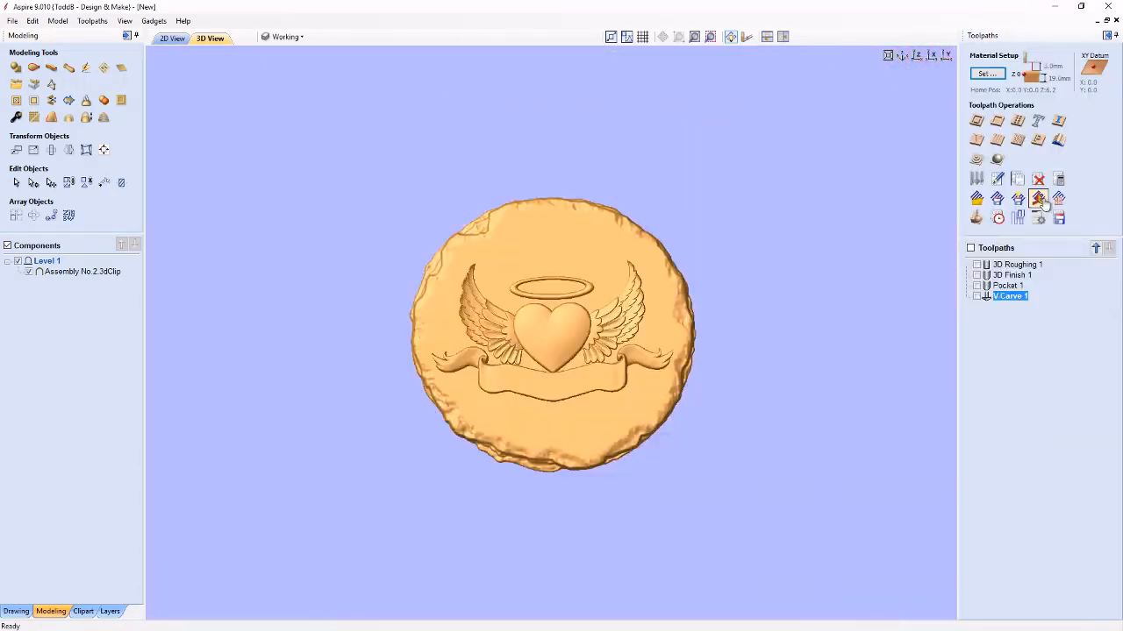
# - Start a 2D Profile toolpath around the outer outline of the urn top with a cut depth of 19 mm
pyautogui.click(1000, 124)
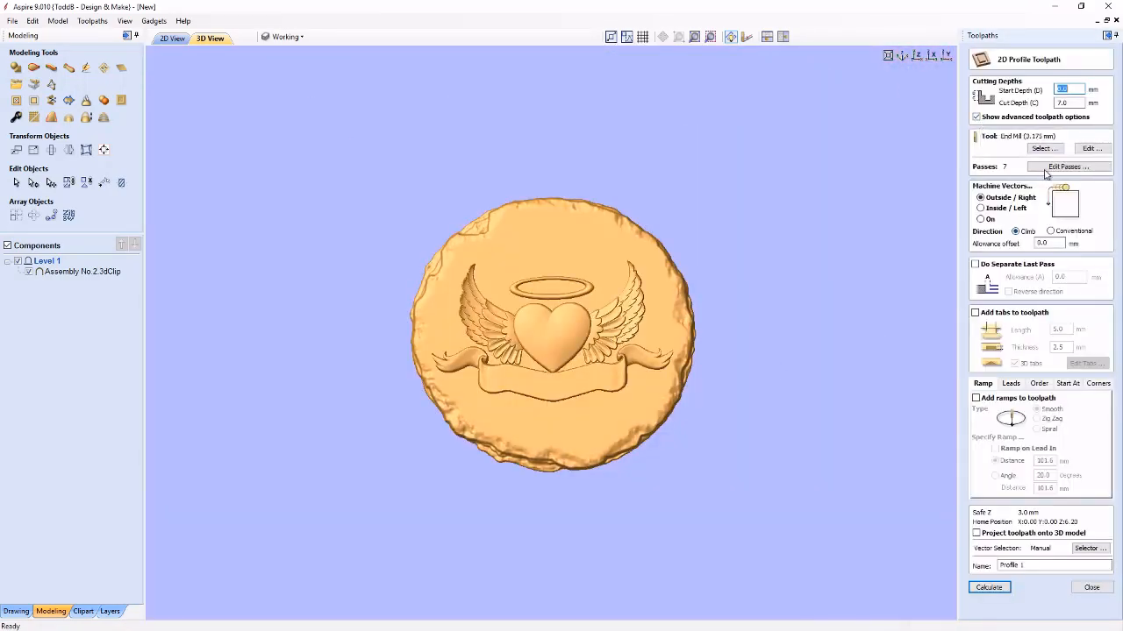
pyautogui.click(175, 38)
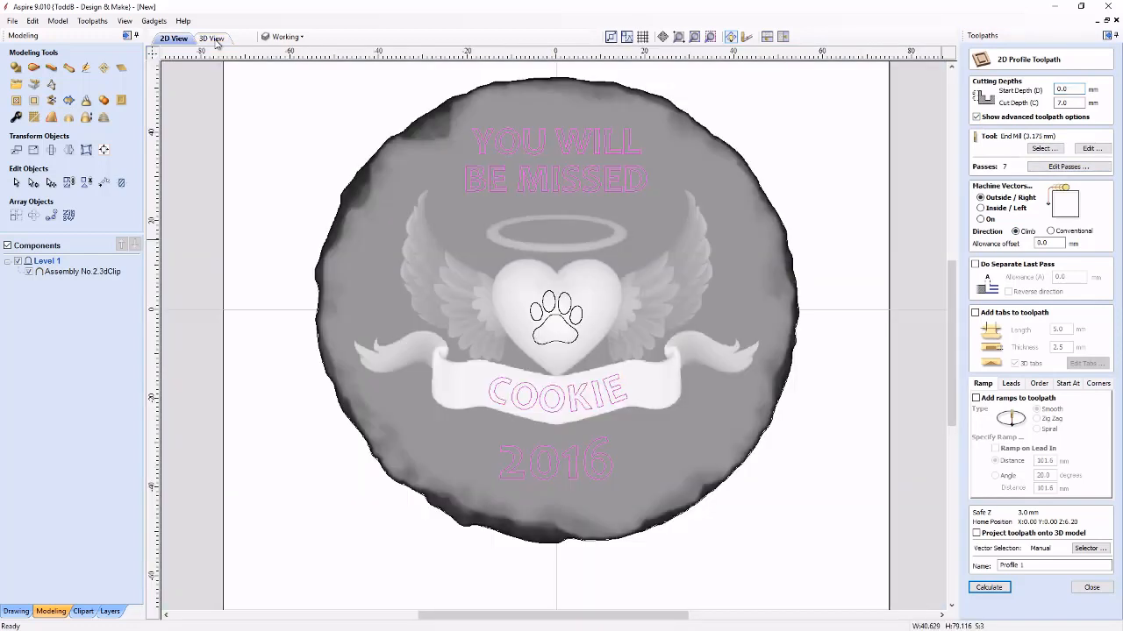
pyautogui.click(360, 168)
pyautogui.click(214, 39)
pyautogui.doubleClick(1082, 103)
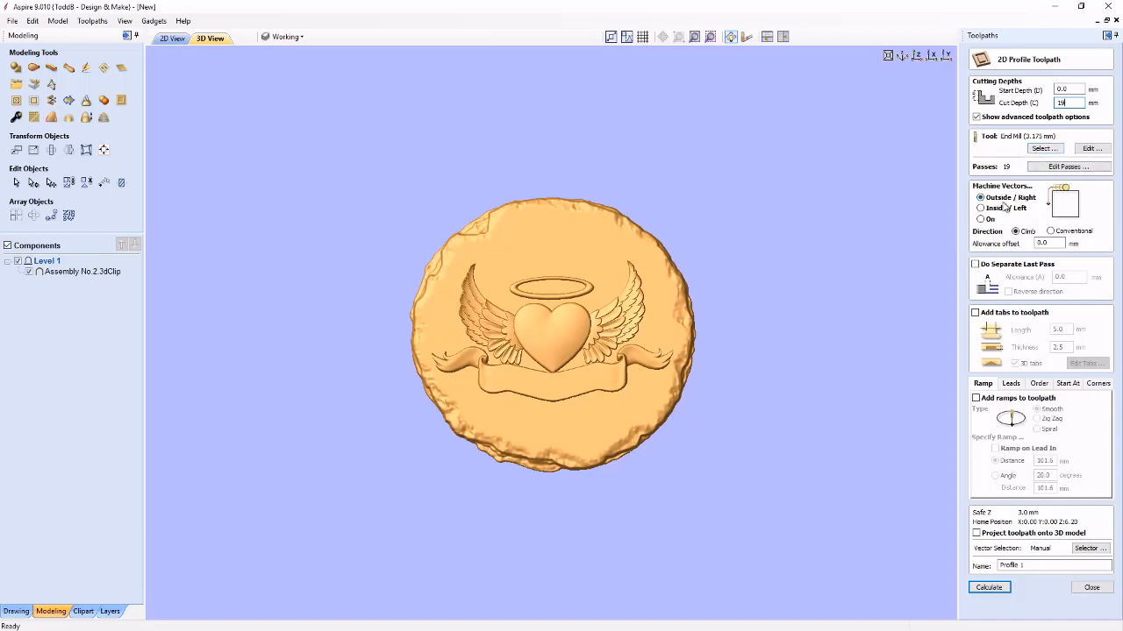
# - Add six 3D tabs to the profile toolpath and reposition several of them along the outer outline
pyautogui.click(976, 313)
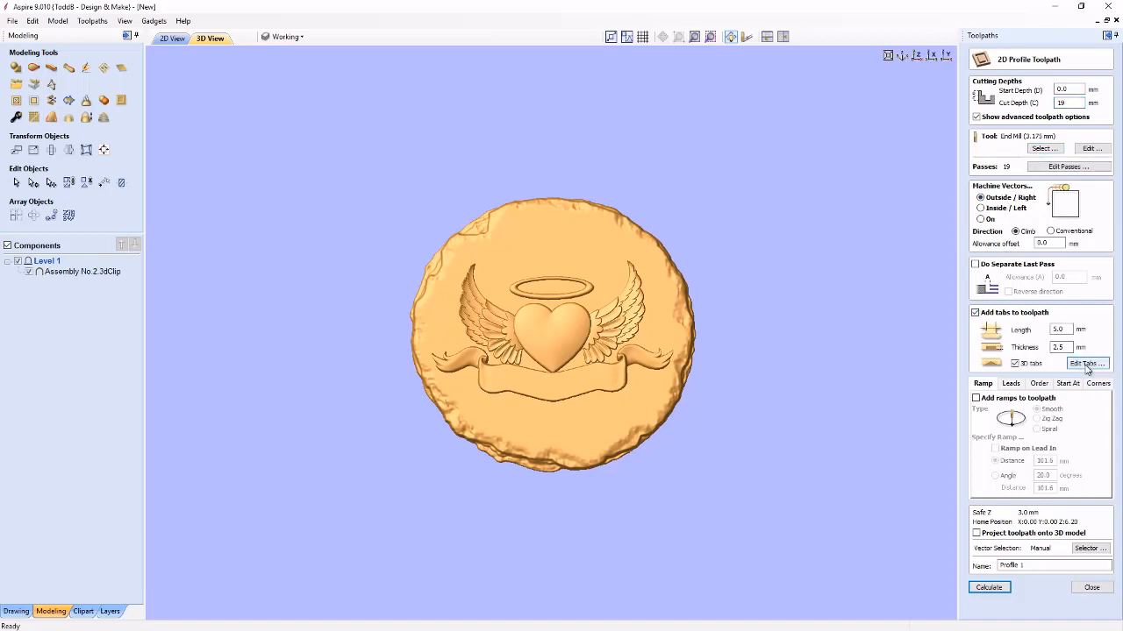
pyautogui.click(1086, 363)
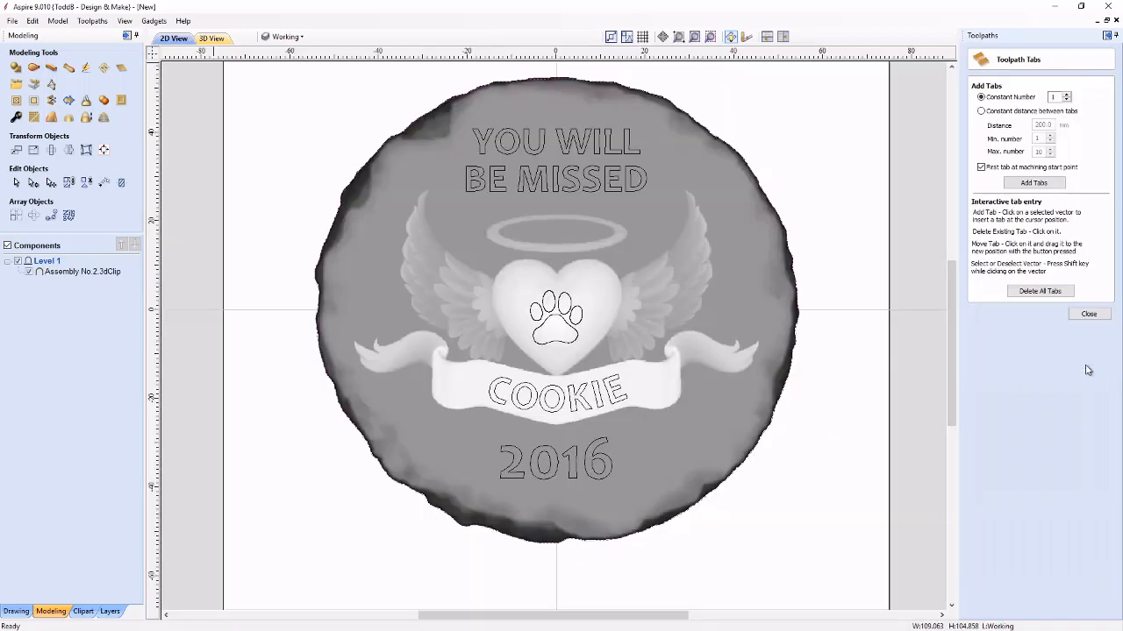
pyautogui.click(1067, 95)
pyautogui.click(1035, 183)
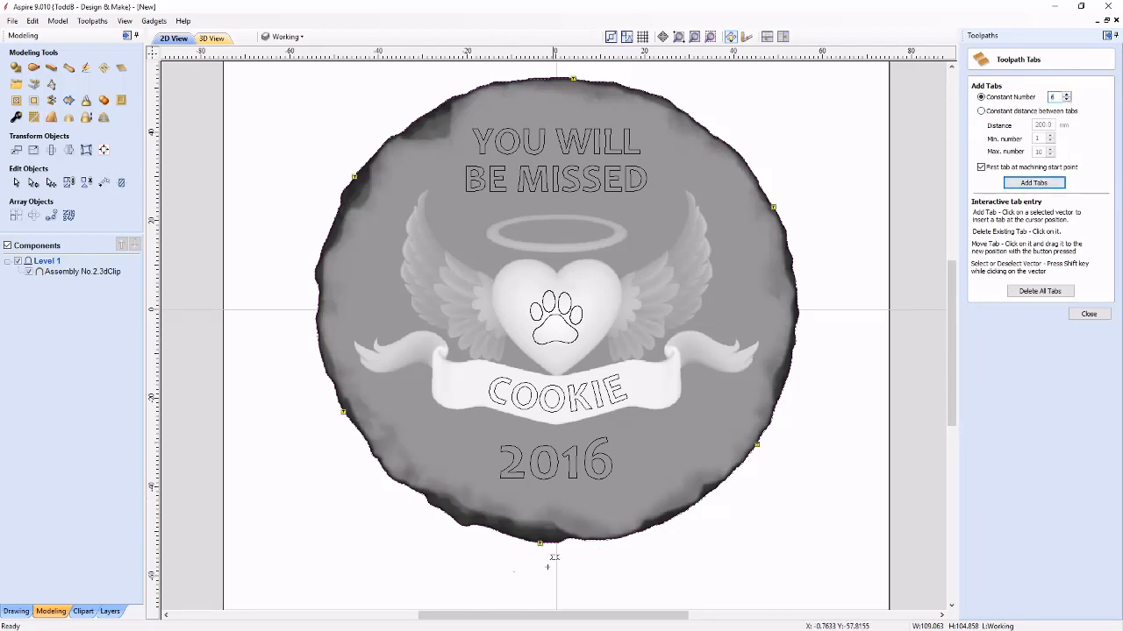
pyautogui.moveTo(544, 541); pyautogui.dragTo(517, 538)
pyautogui.moveTo(353, 177); pyautogui.dragTo(367, 162)
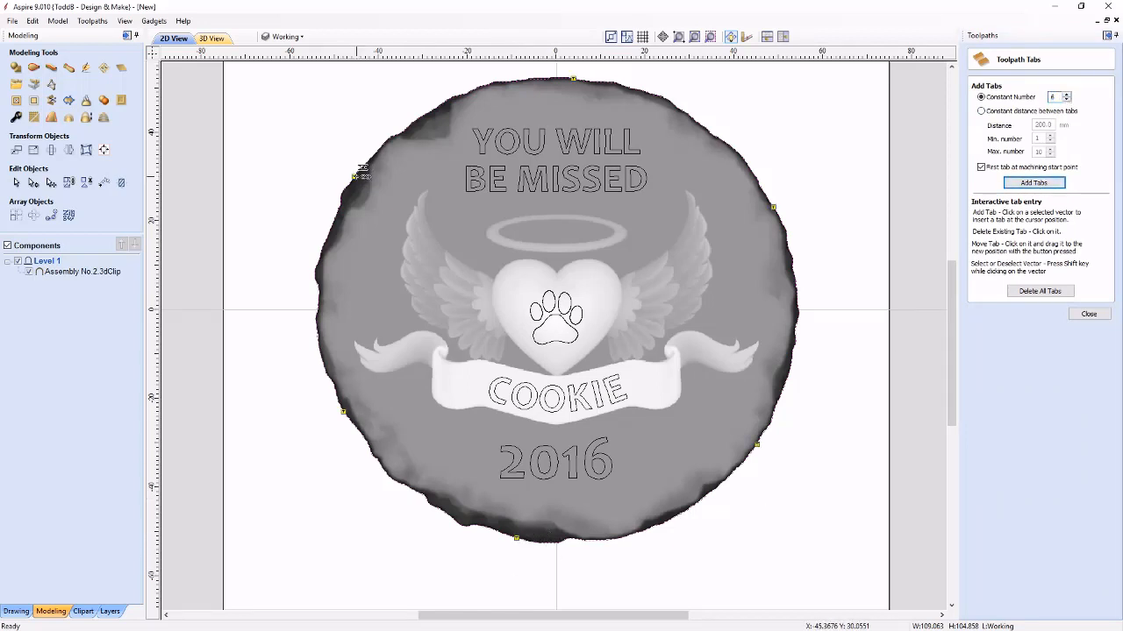
pyautogui.moveTo(573, 78); pyautogui.dragTo(554, 78)
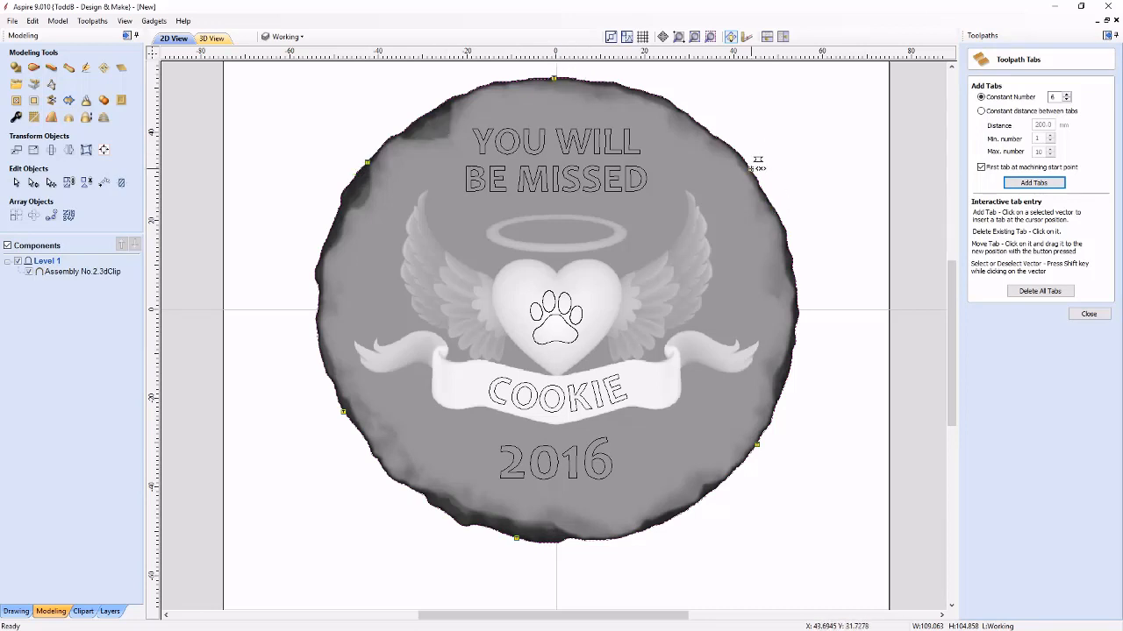
pyautogui.click(1075, 313)
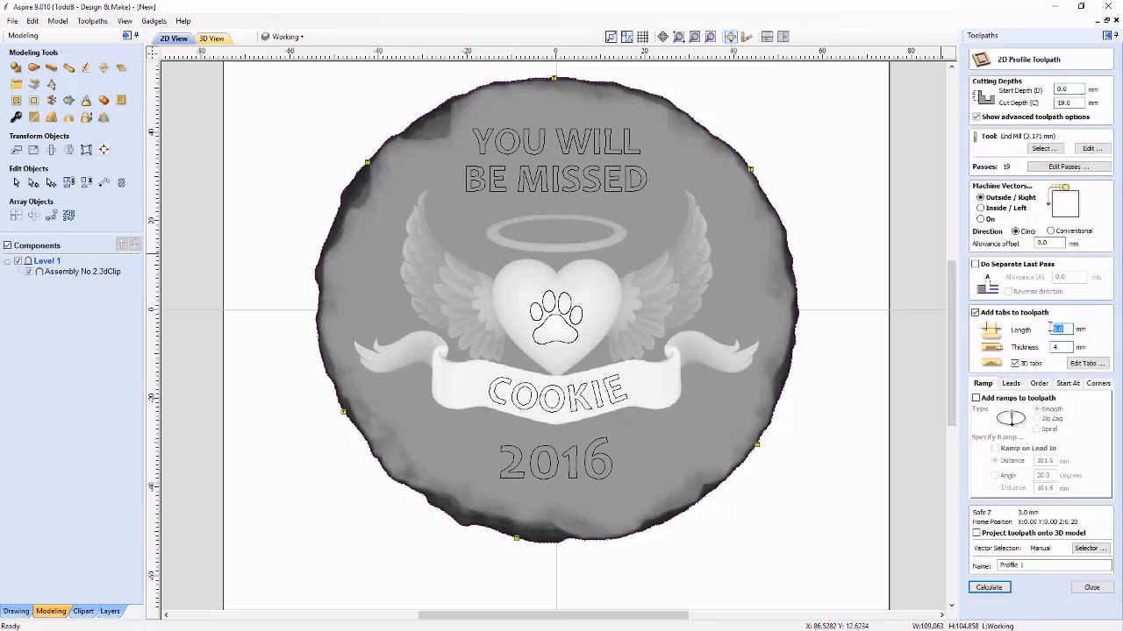
# - Set the tab thickness to 4 mm, calculate the profile toolpath and preview the cut-out
pyautogui.click(989, 586)
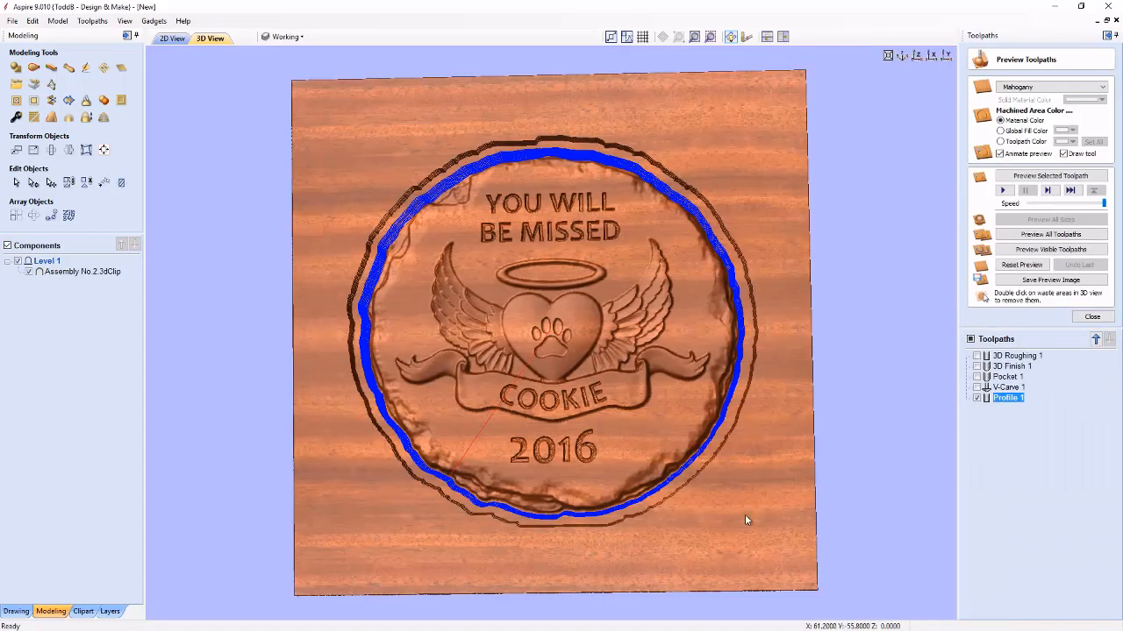
pyautogui.click(1044, 250)
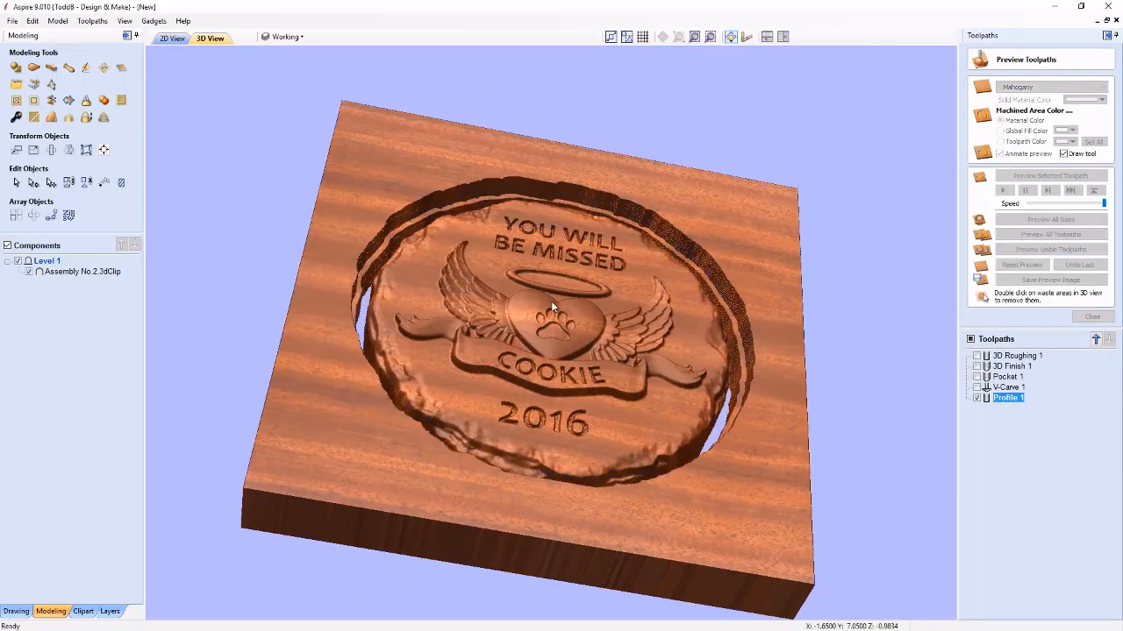
pyautogui.moveTo(551, 300); pyautogui.dragTo(535, 346)
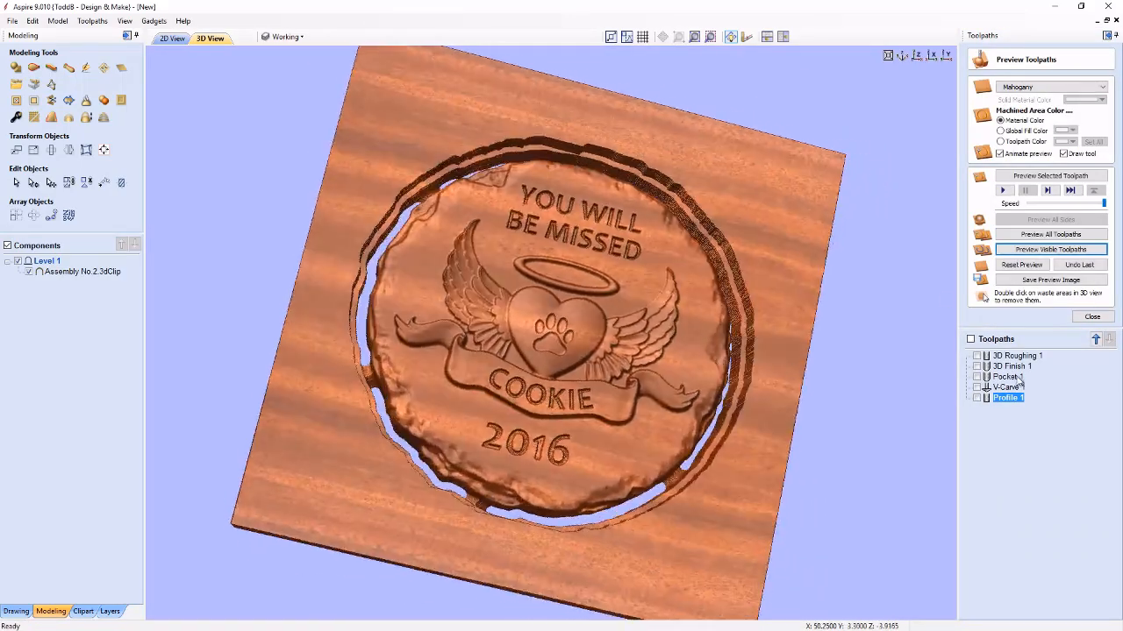
# - Move the Profile 1 toolpath directly after 3D Roughing 1 in the cutting order, inspect the cut-out and close the preview
pyautogui.moveTo(1009, 397); pyautogui.dragTo(1011, 367)
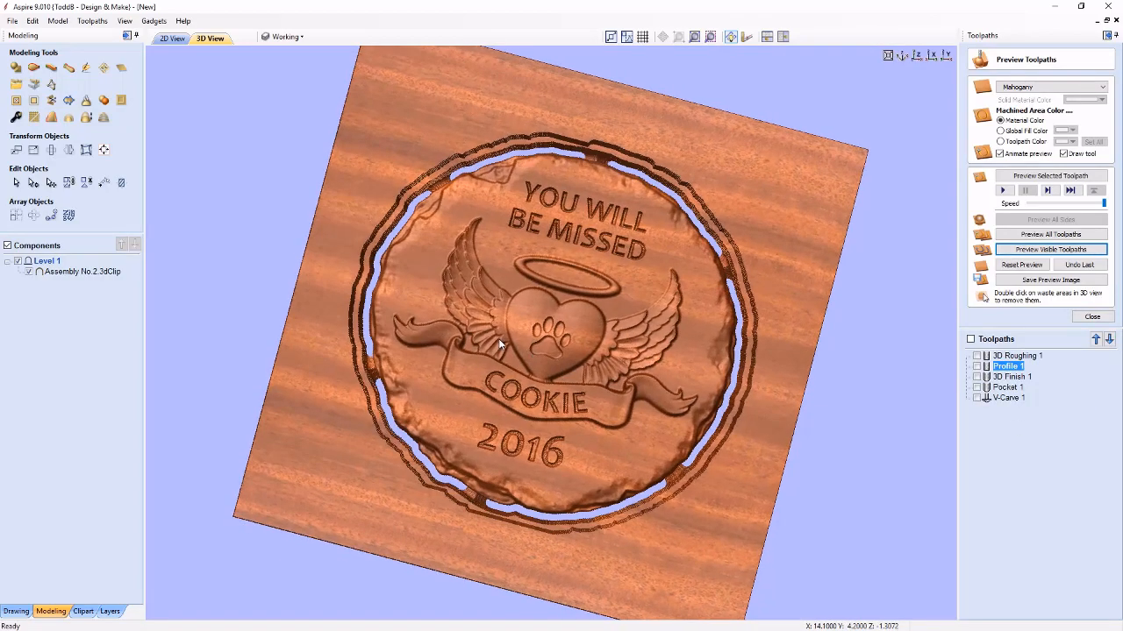
pyautogui.moveTo(693, 310); pyautogui.dragTo(887, 331)
pyautogui.click(1106, 319)
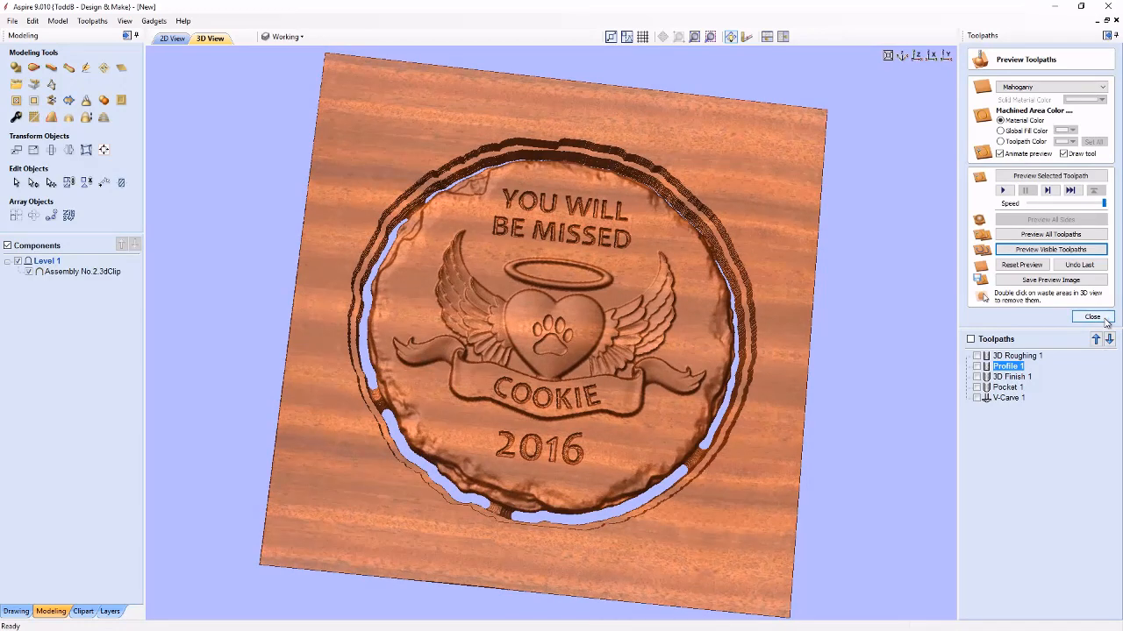
pyautogui.click(1106, 320)
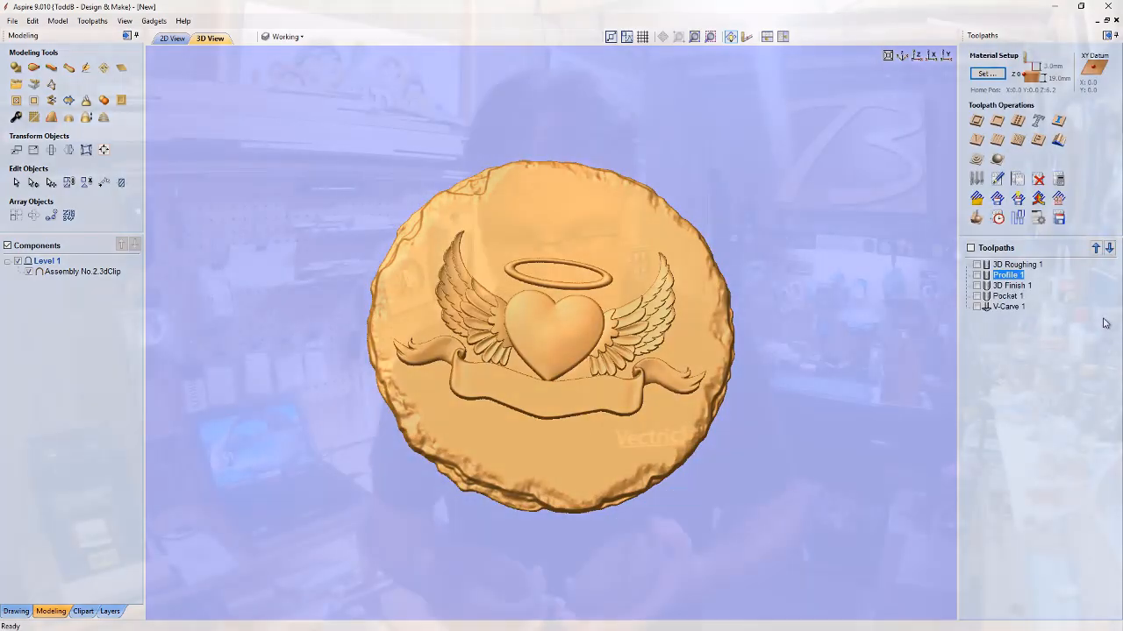